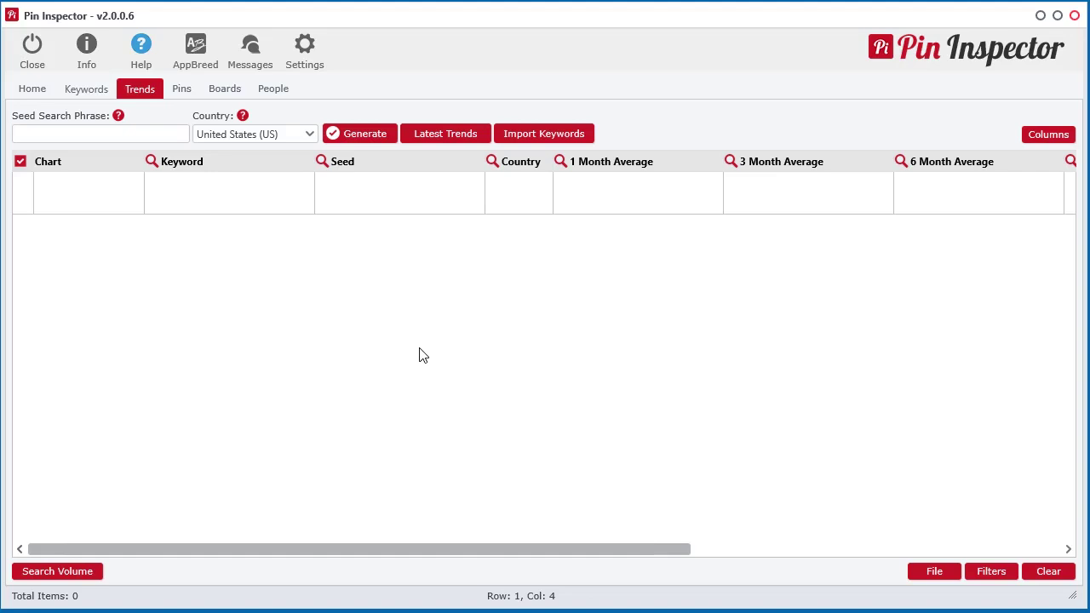
Step: Look over the Keywords and Trends sections, ending on Keywords
click(70, 94)
click(140, 90)
click(78, 93)
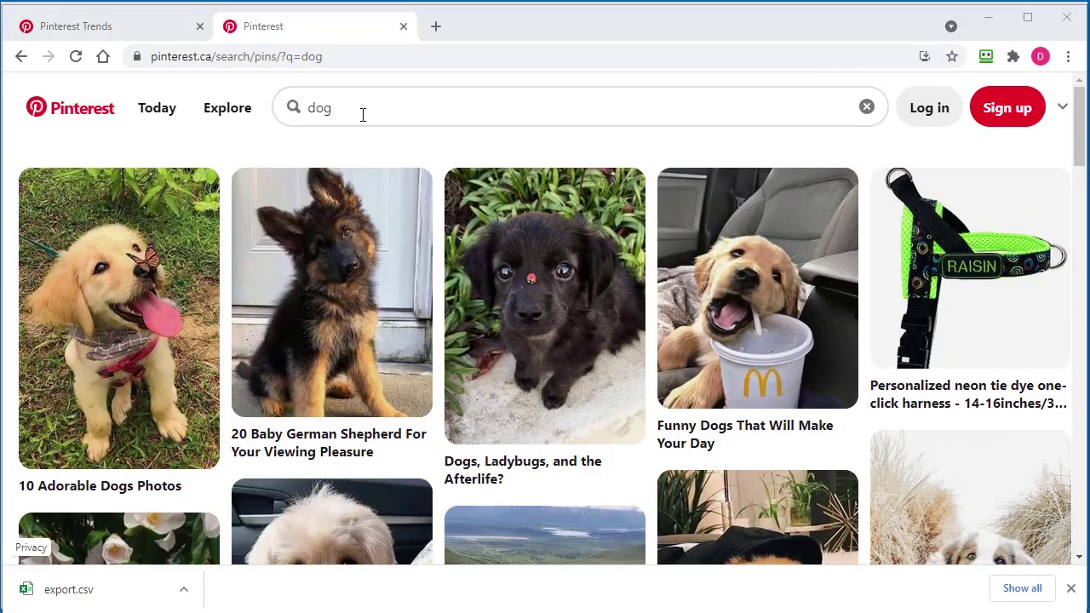
Step: Extend the Pinterest pin search phrase in the browser to "dog a" to view its suggestions
click(363, 114)
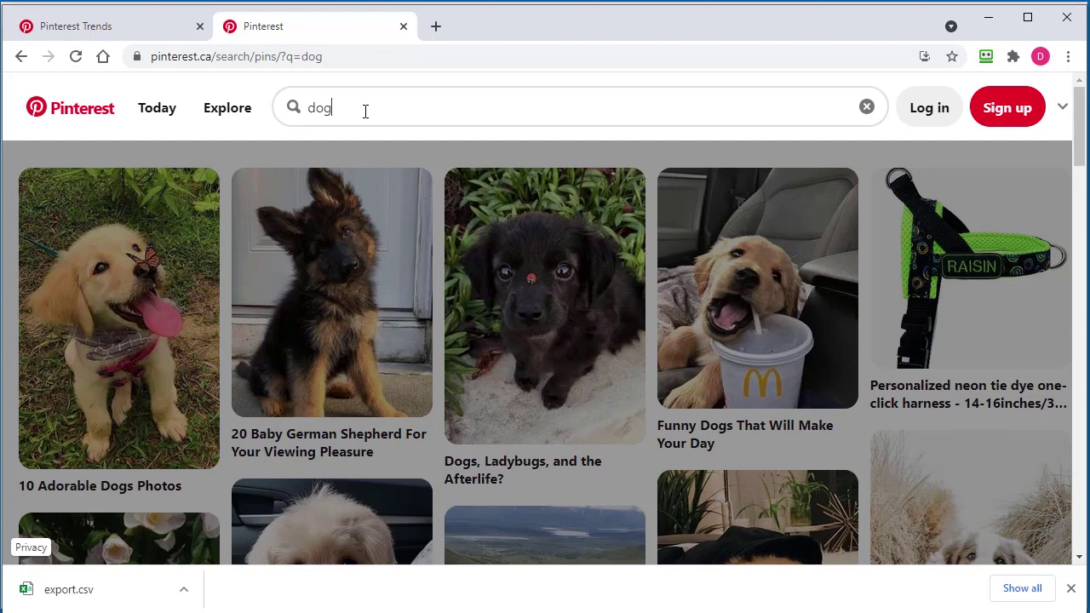
text(a)
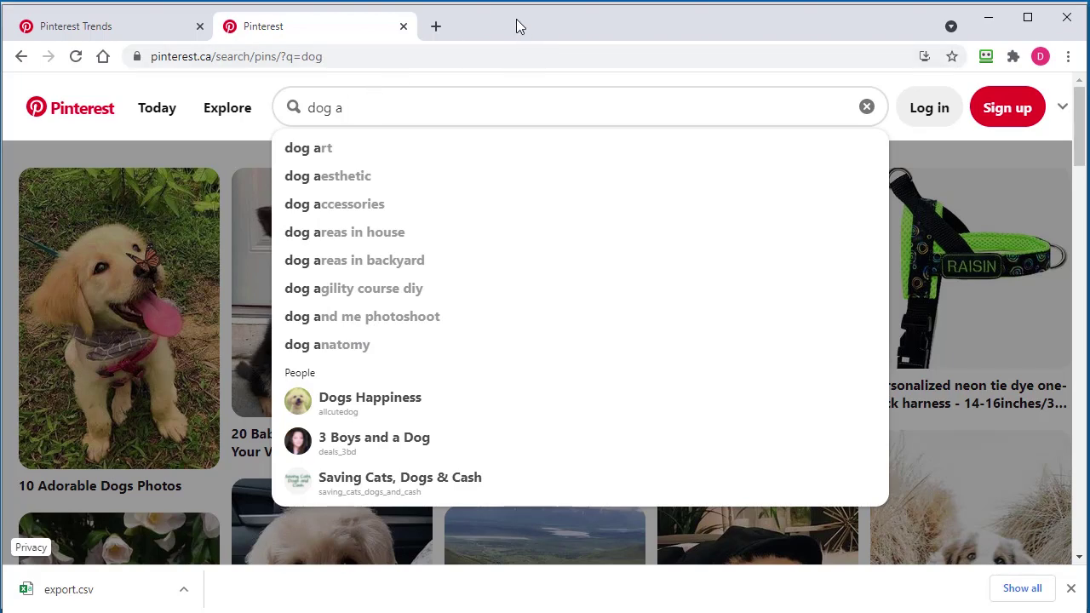
Step: Browse the Pinterest Trends page, examining this week's top trends and the trending ideas by category
click(141, 34)
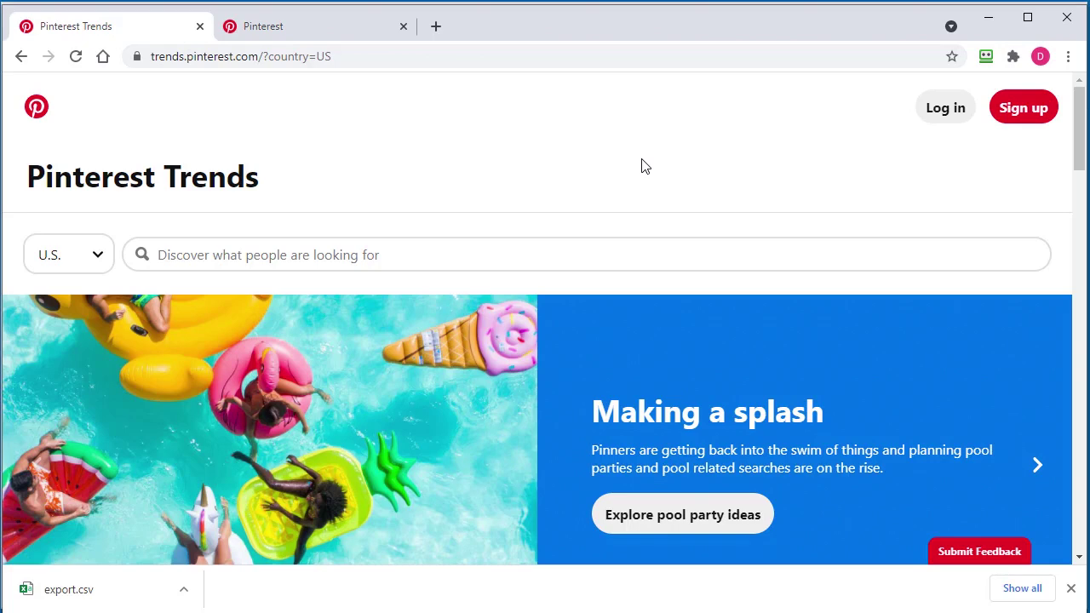
click(1071, 588)
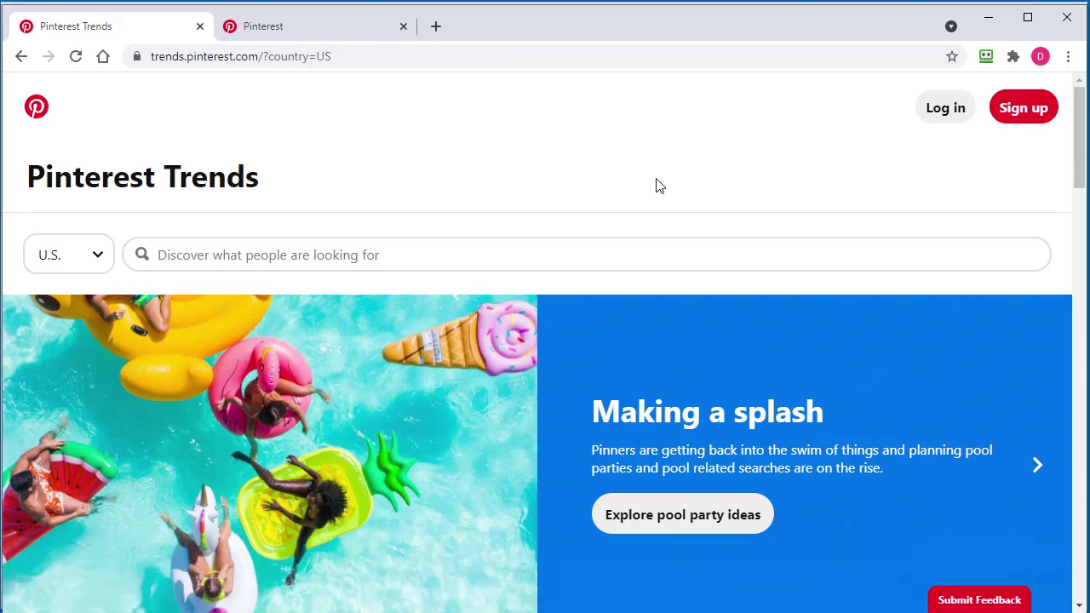
scroll(585, 471, down, 6)
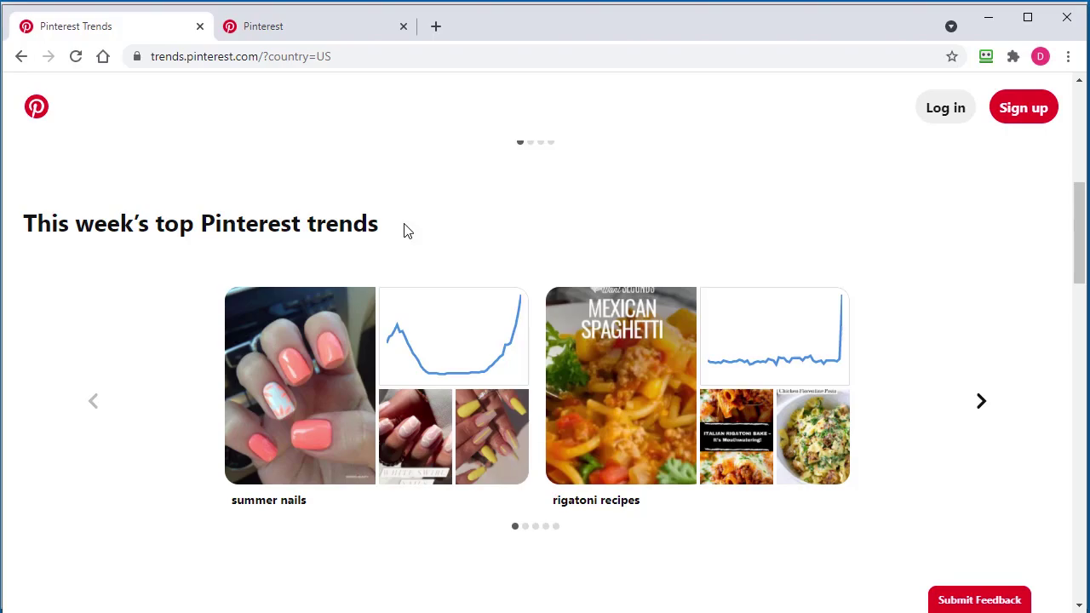
scroll(1024, 437, down, 10)
scroll(1024, 438, down, 10)
scroll(1024, 439, up, 12)
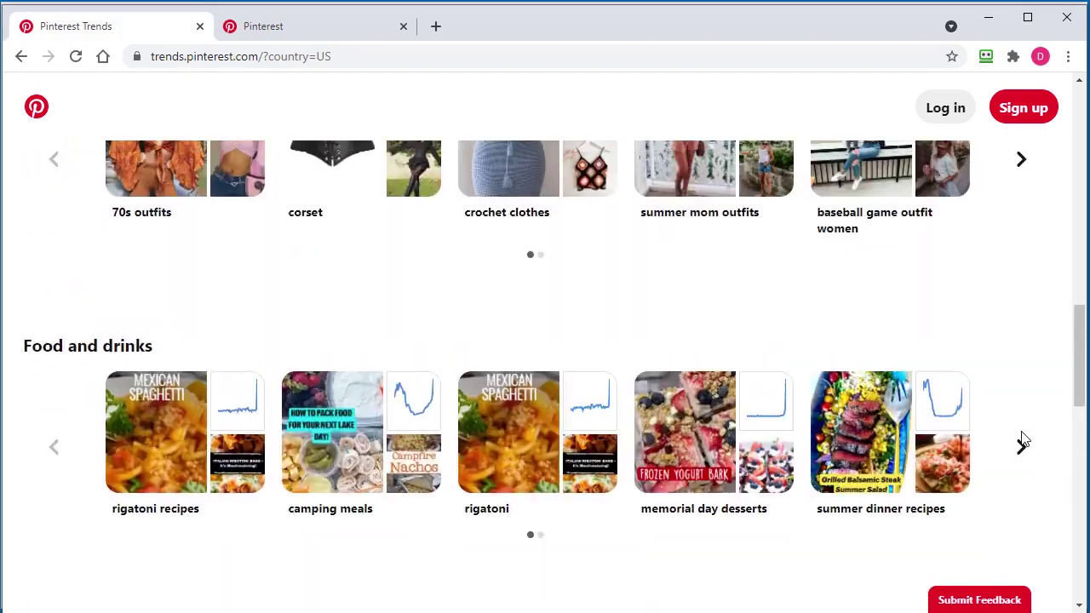
scroll(1024, 439, up, 10)
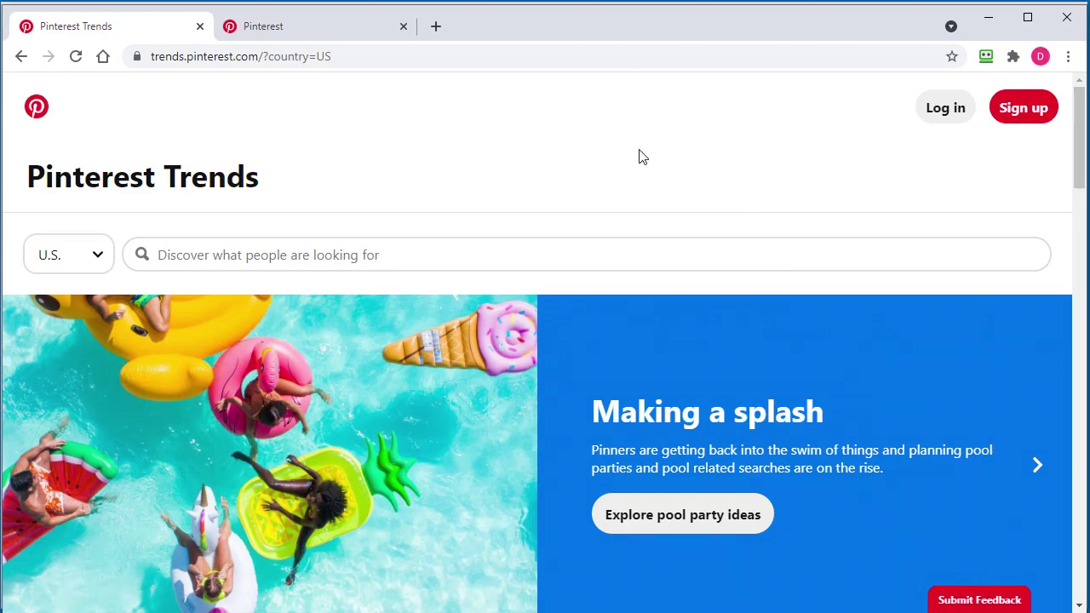
scroll(746, 433, down, 3)
scroll(746, 432, down, 2)
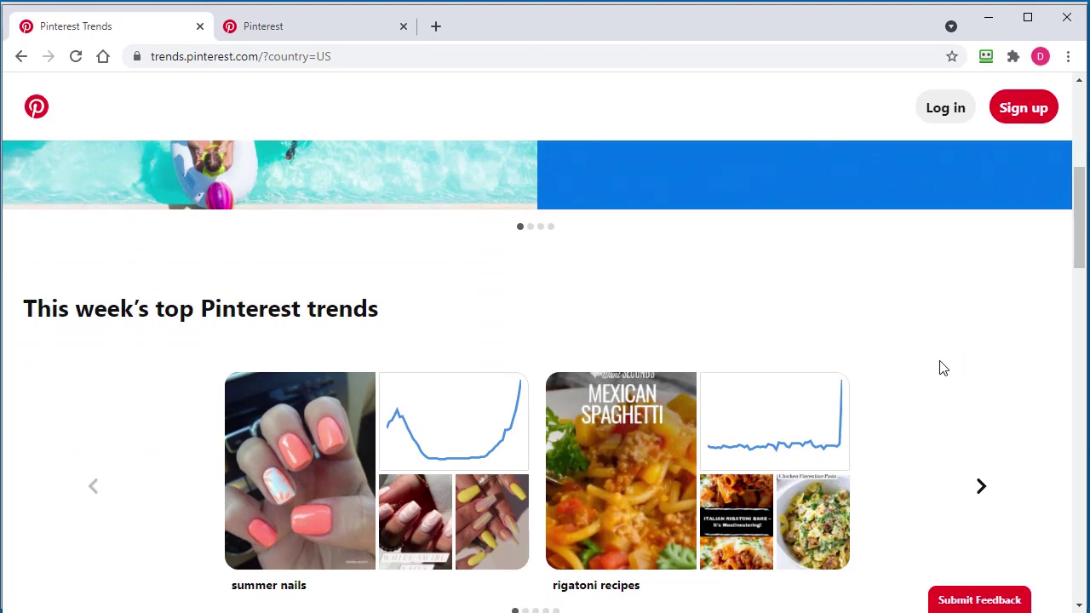
scroll(937, 373, up, 3)
scroll(555, 234, down, 6)
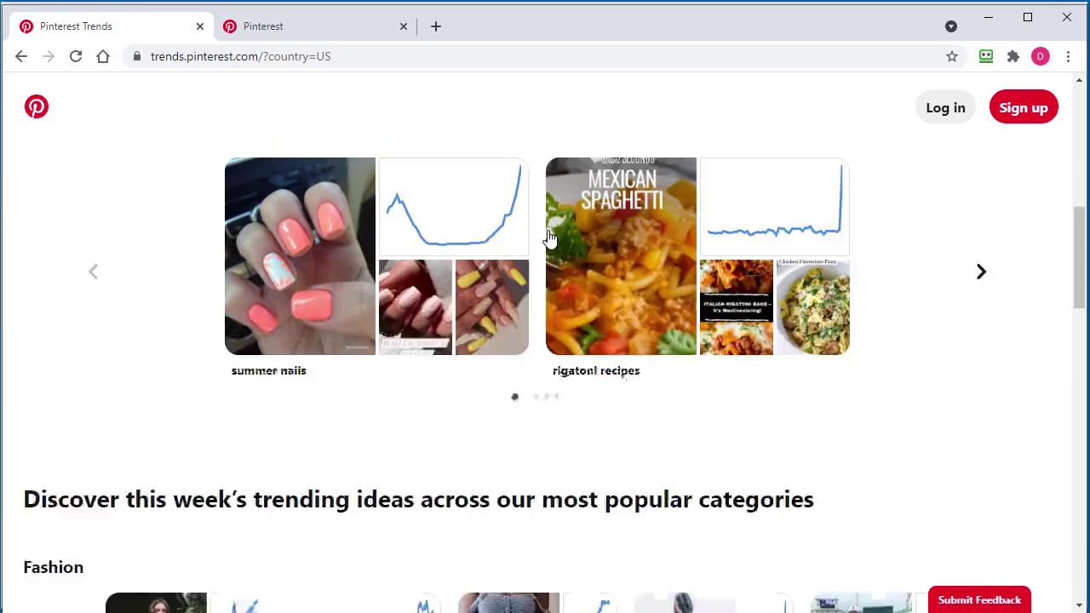
Step: Open the "summer nails" trend and examine its searches-over-time graph and the note explaining the data points
click(451, 197)
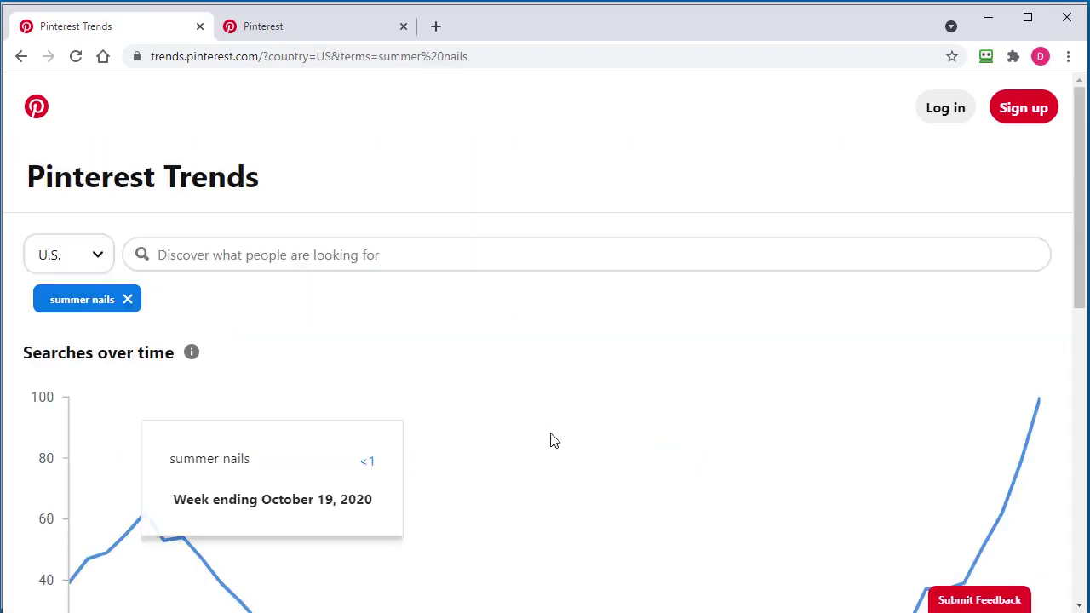
scroll(530, 299, down, 4)
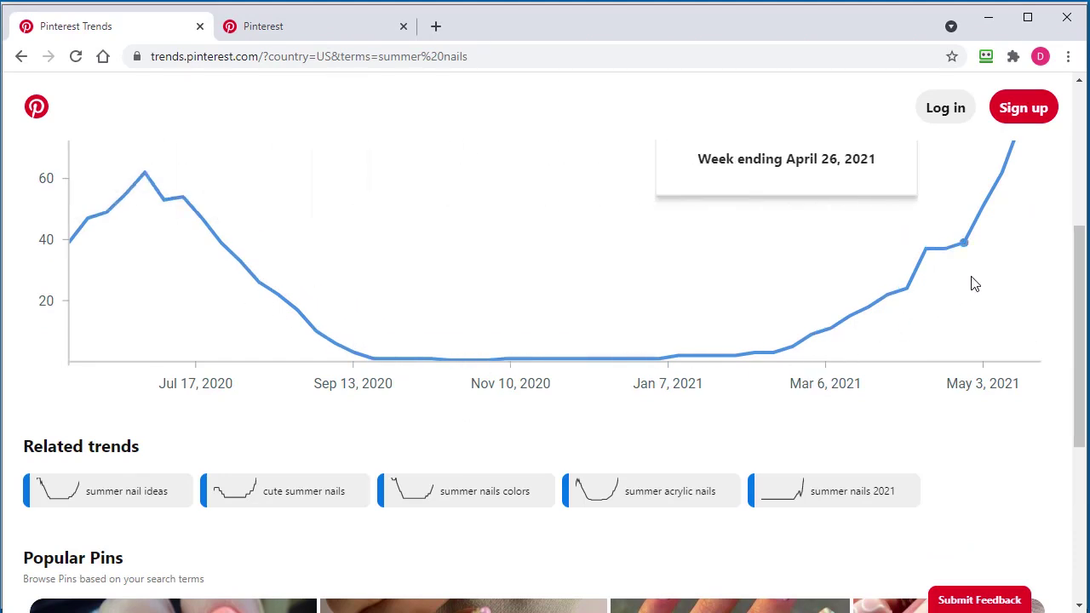
scroll(894, 390, up, 1)
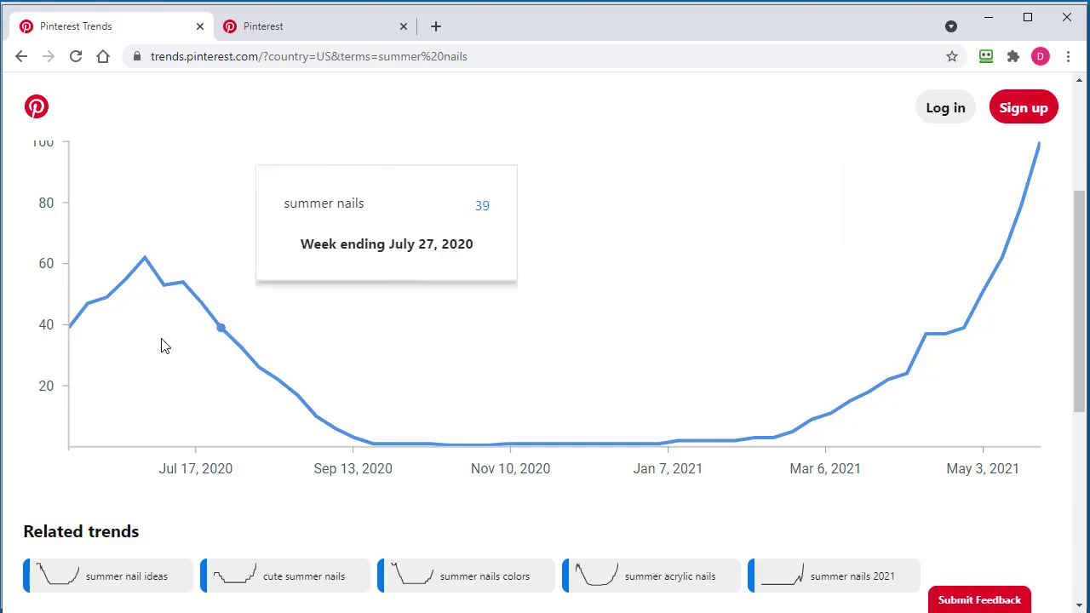
scroll(153, 362, up, 1)
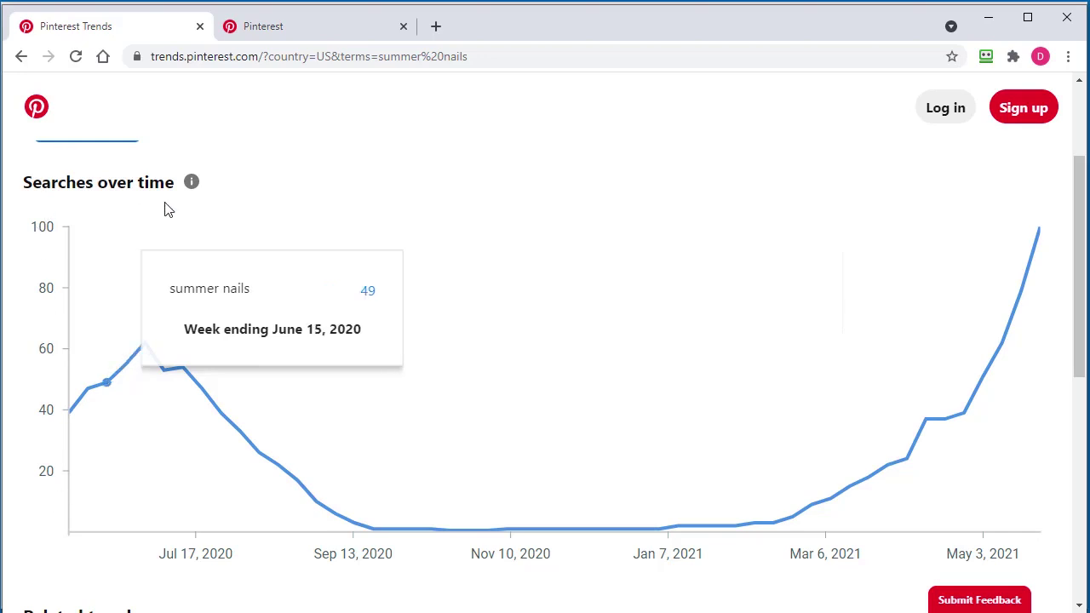
mouse_move(192, 187)
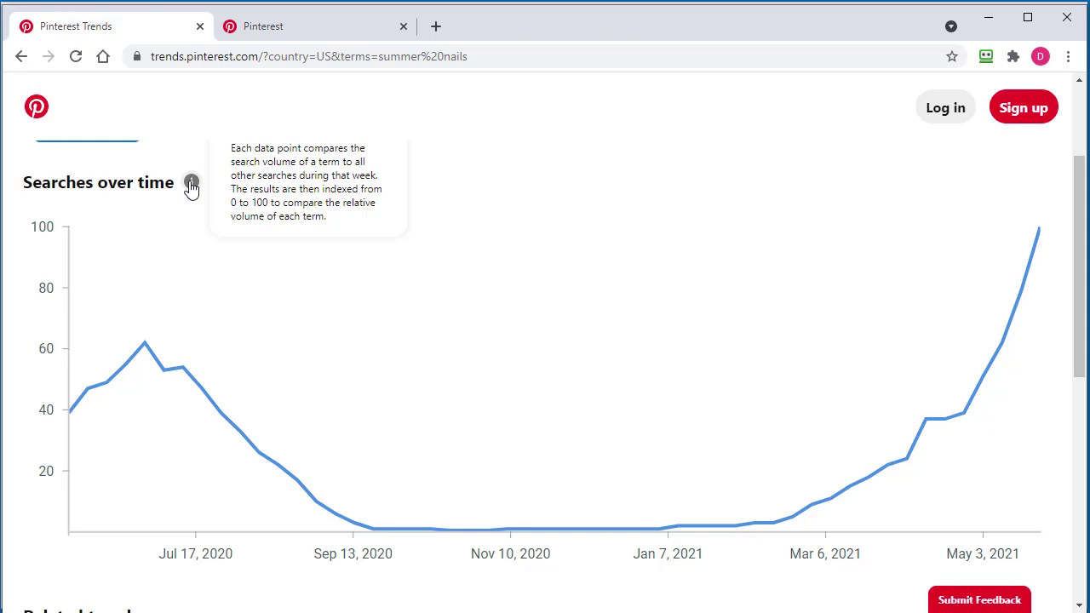
mouse_move(145, 347)
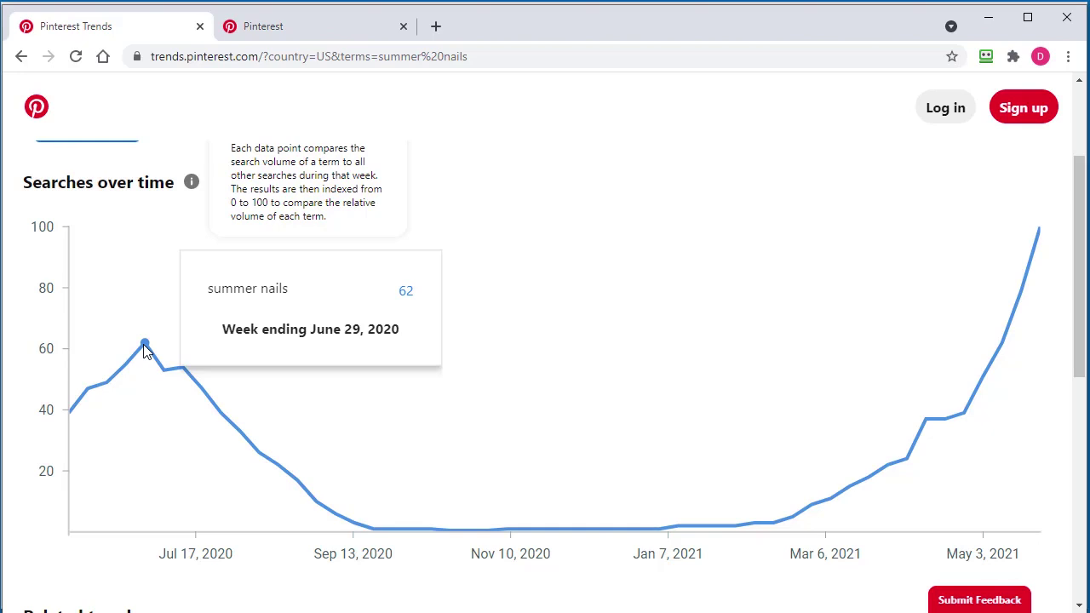
Step: Switch back to Pin Inspector and compare the Trends section with the Keywords section's search range options, ending on Trends
click(988, 17)
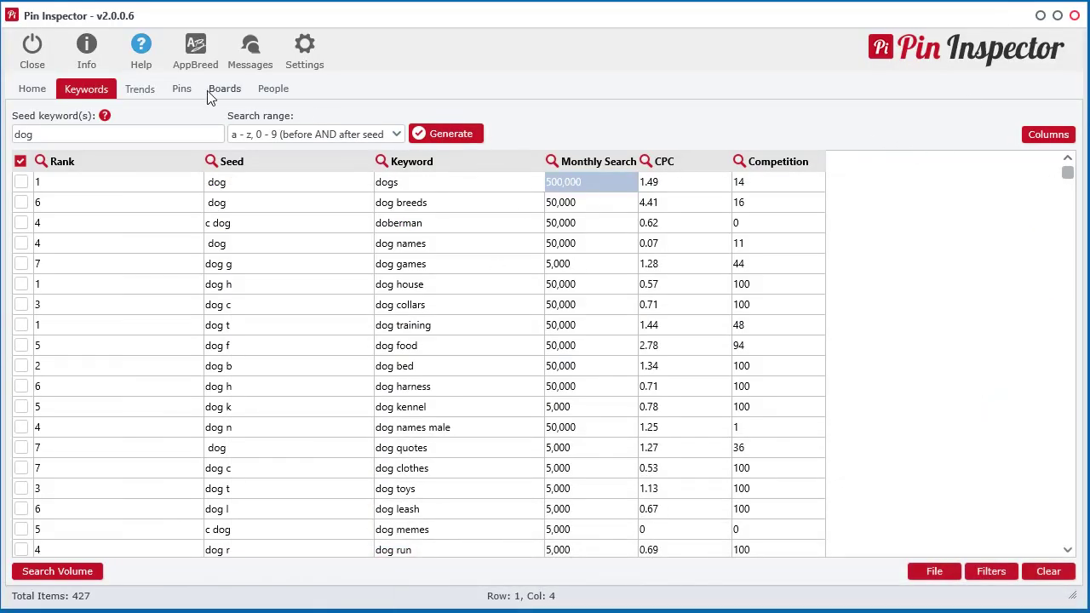
click(138, 90)
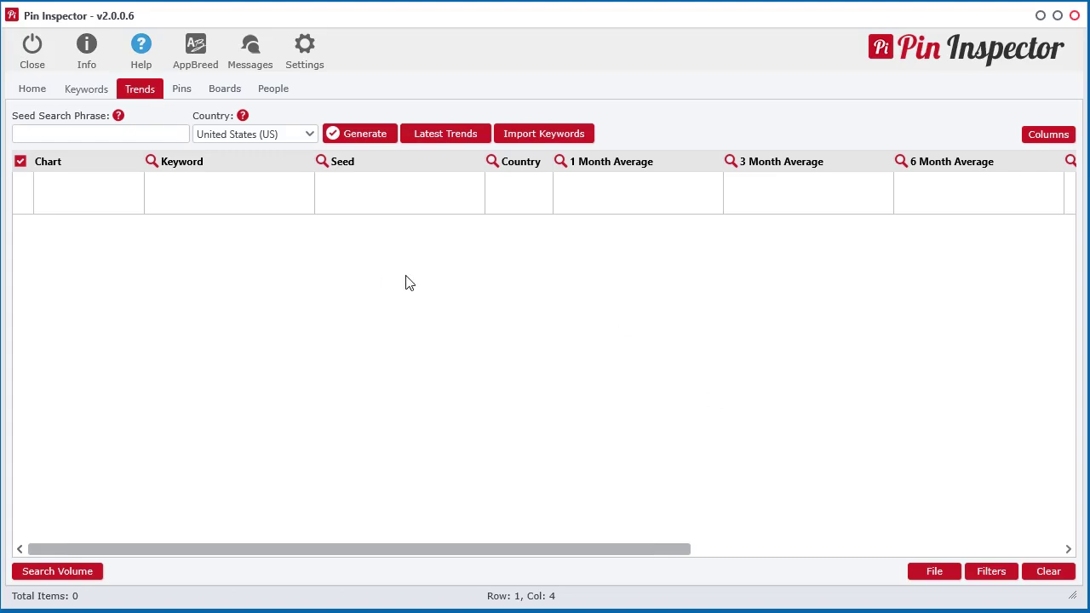
click(99, 134)
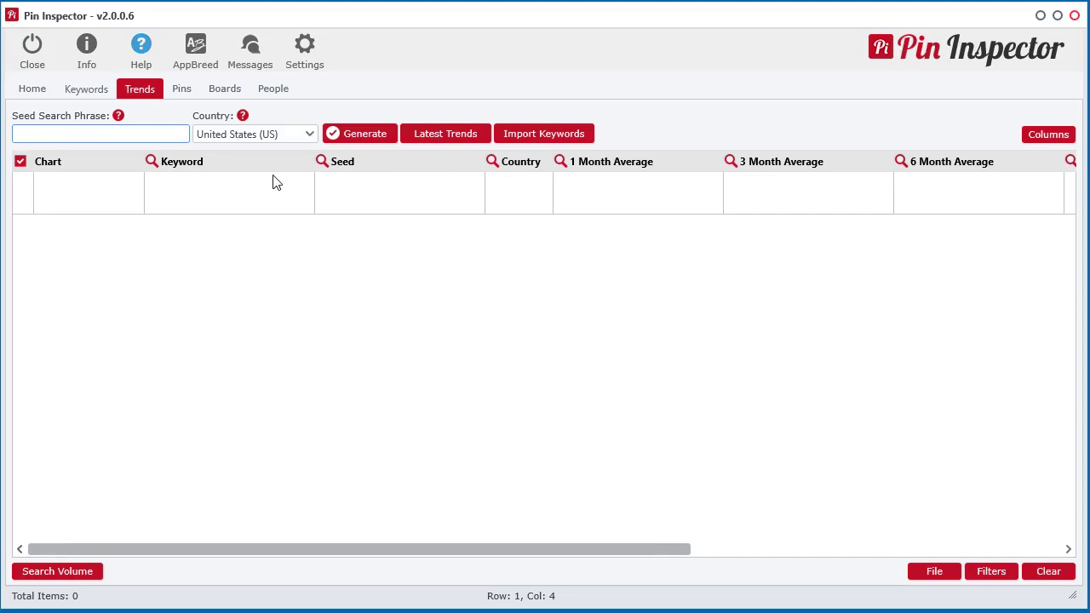
click(88, 92)
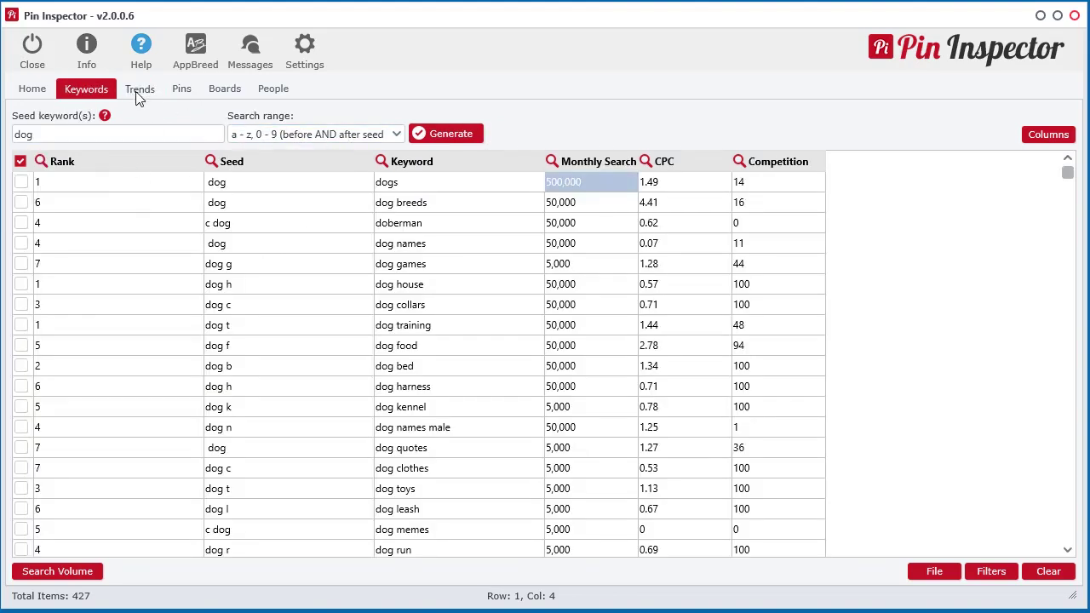
click(309, 135)
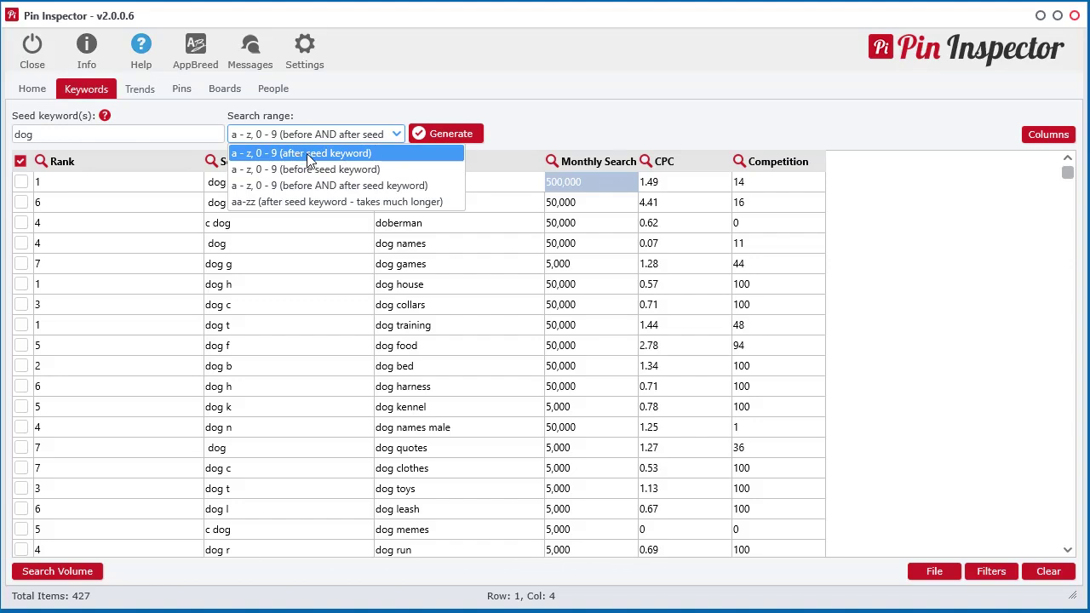
click(141, 90)
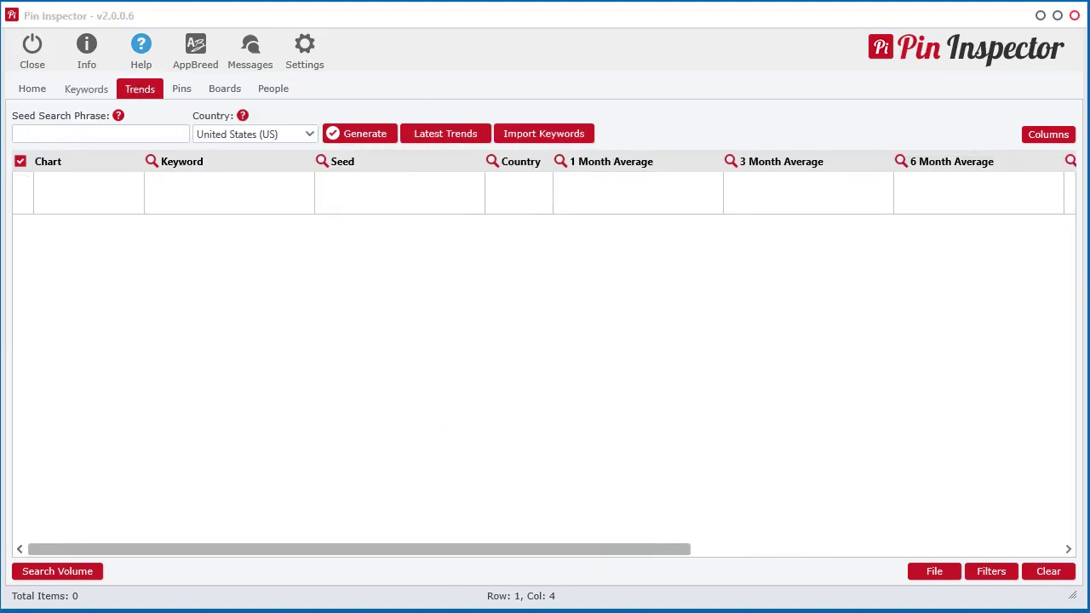
Step: Switch to the Pinterest pin search in the browser and view the suggestions for "dog b" and "dog c"
click(392, 25)
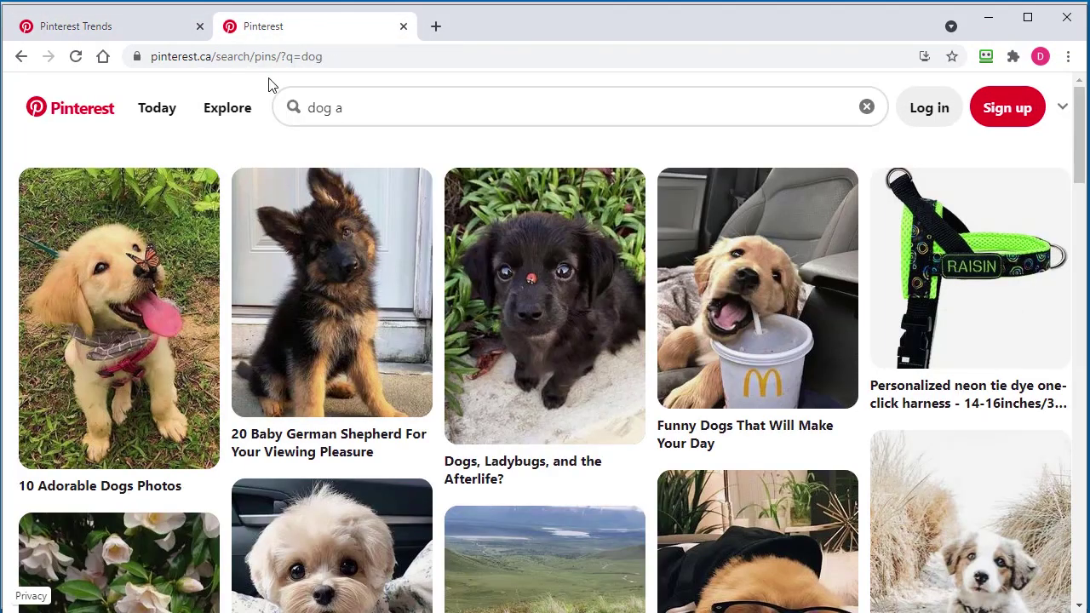
click(387, 105)
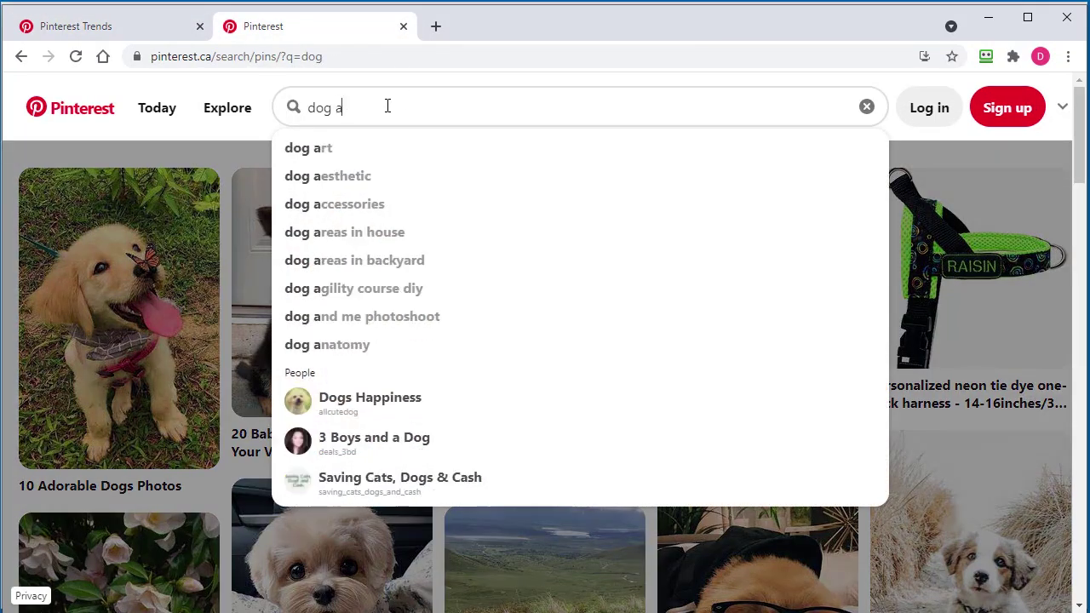
key(BackSpace)
text(b)
key(BackSpace)
text(c)
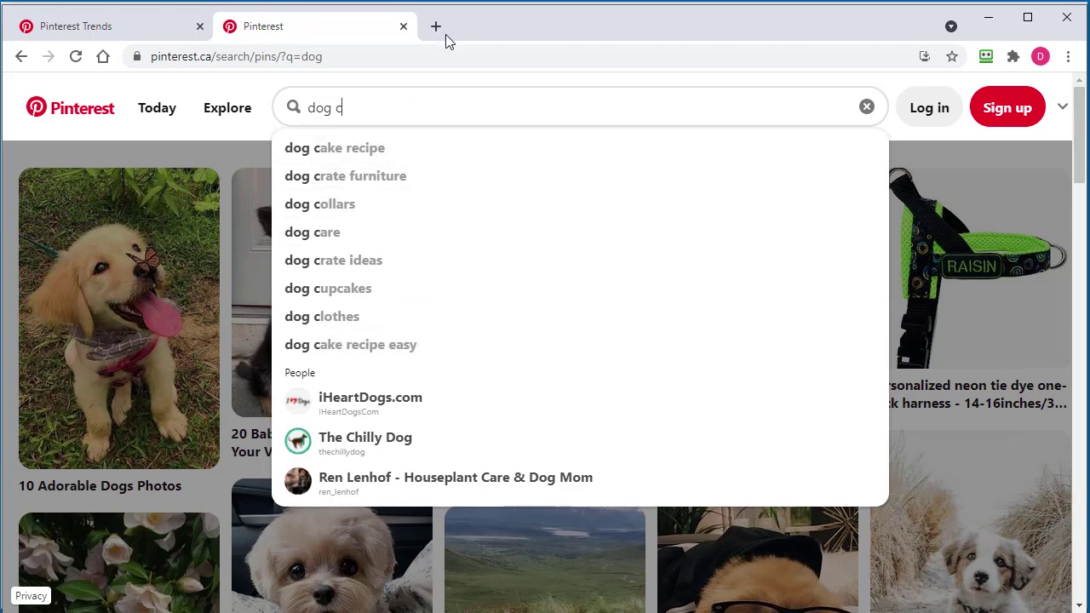
Step: Enter "dog" and extend it to "dog a" in the Pinterest Trends search to view the suggested trends
click(98, 30)
scroll(608, 384, up, 2)
click(395, 251)
text(dog)
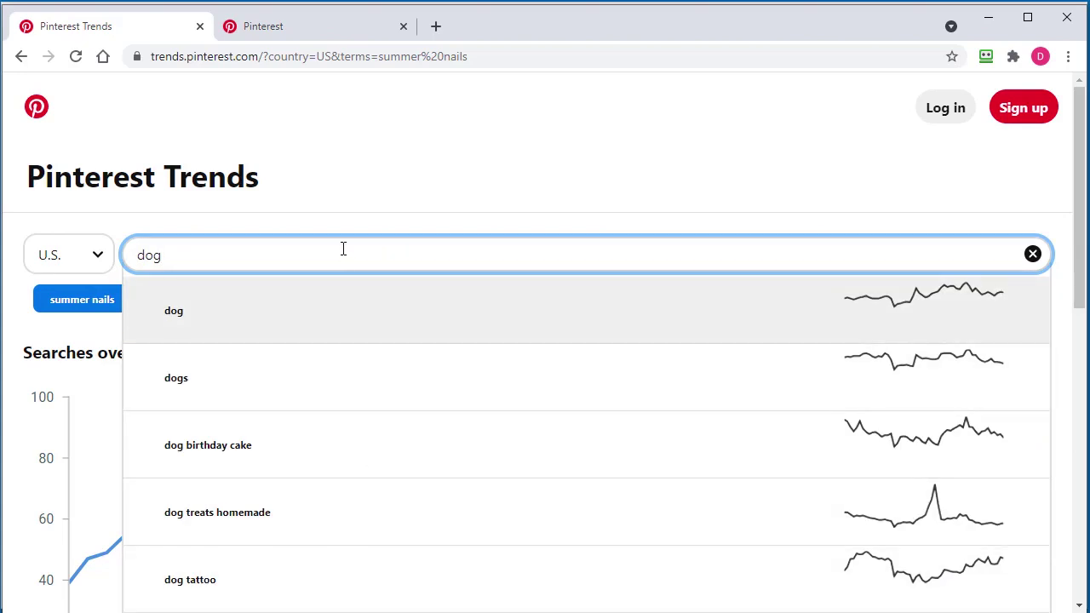
text( a)
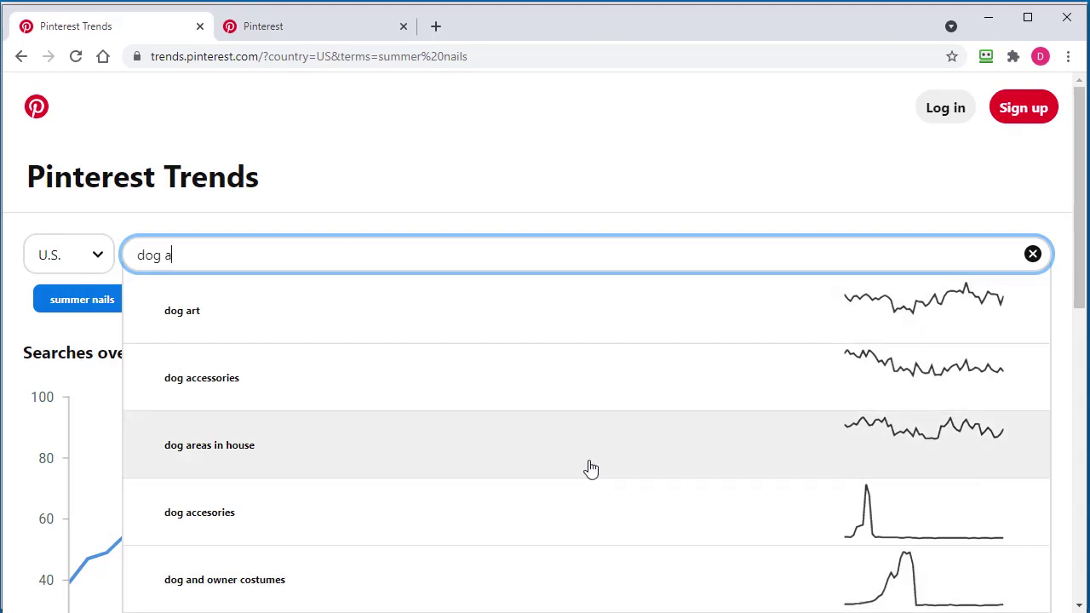
Step: Switch back to Pin Inspector and start generating trends for the seed search phrase "dog"
click(988, 17)
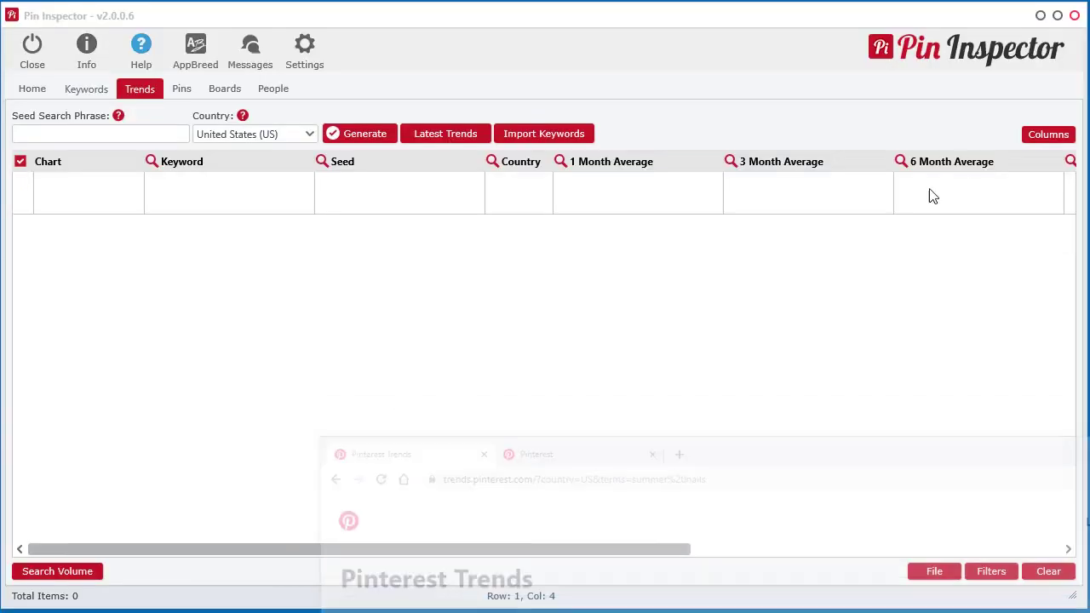
click(61, 136)
text(dog)
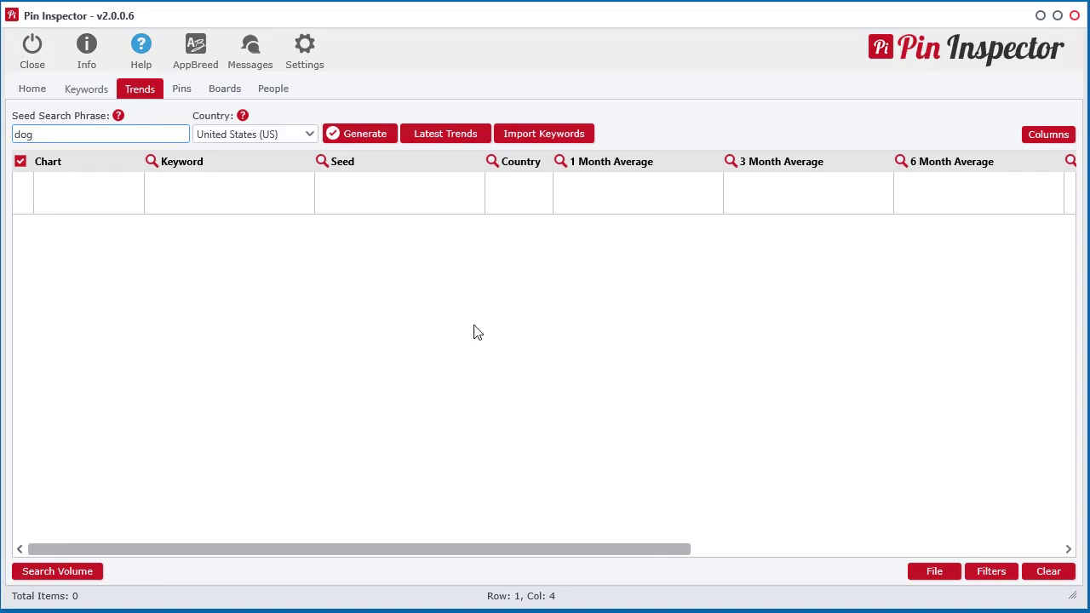
click(369, 138)
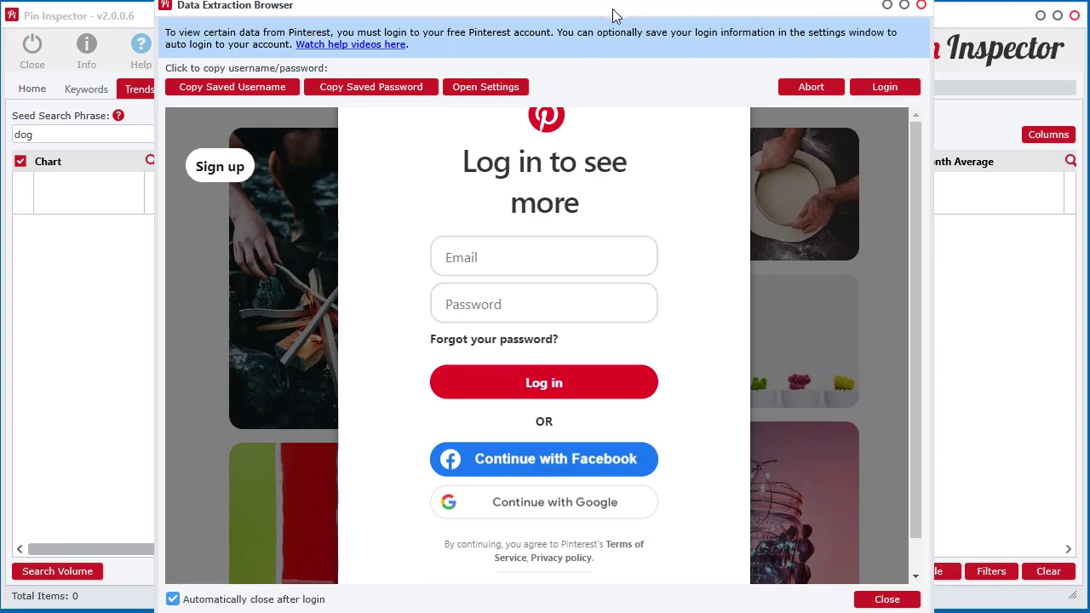
drag(612, 11, 616, 37)
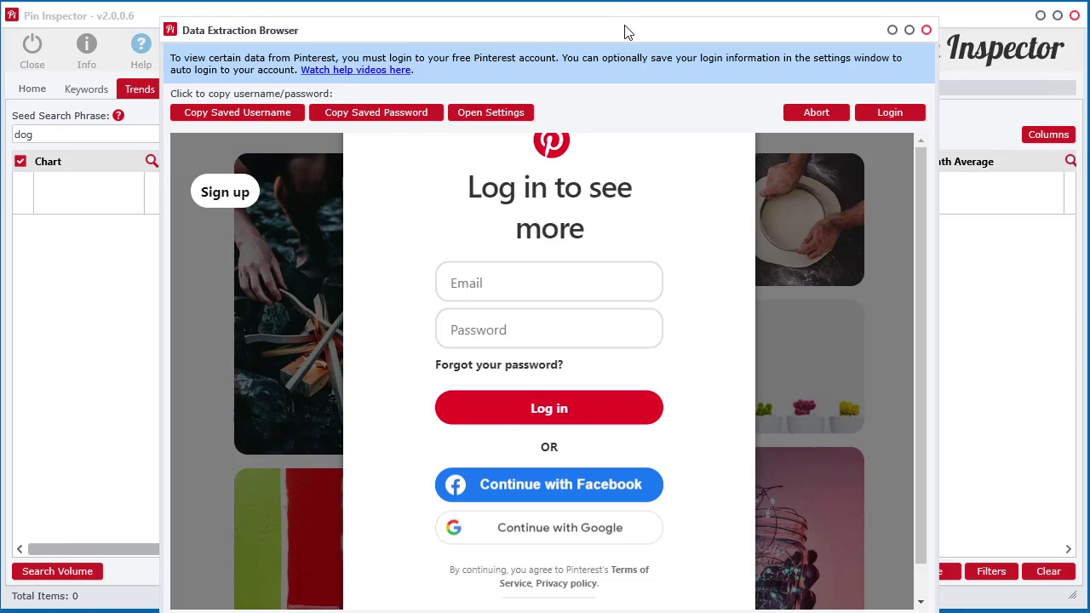
key(alt+Tab)
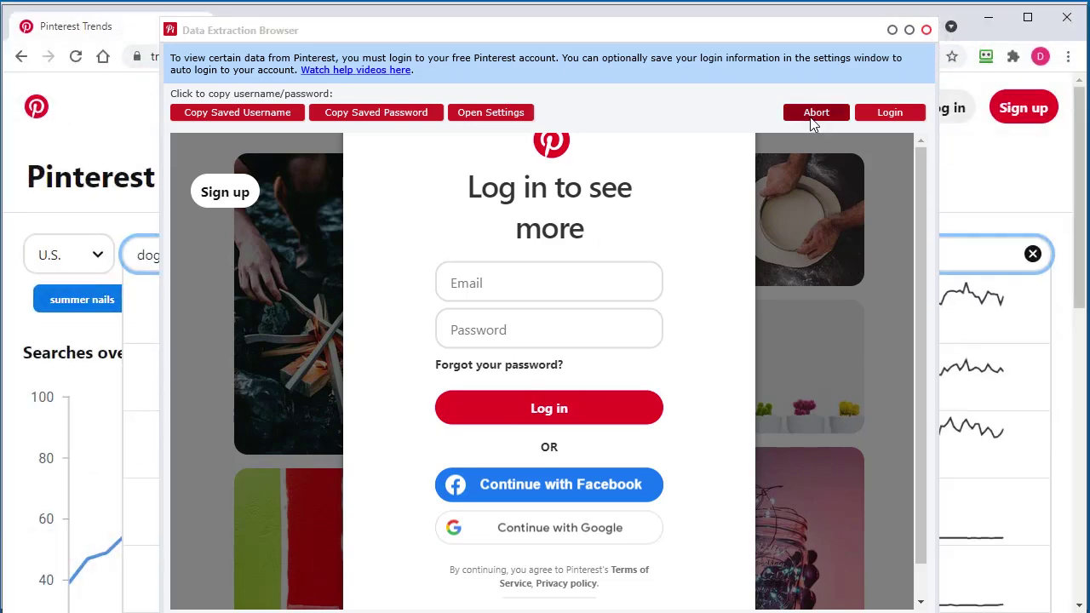
click(988, 19)
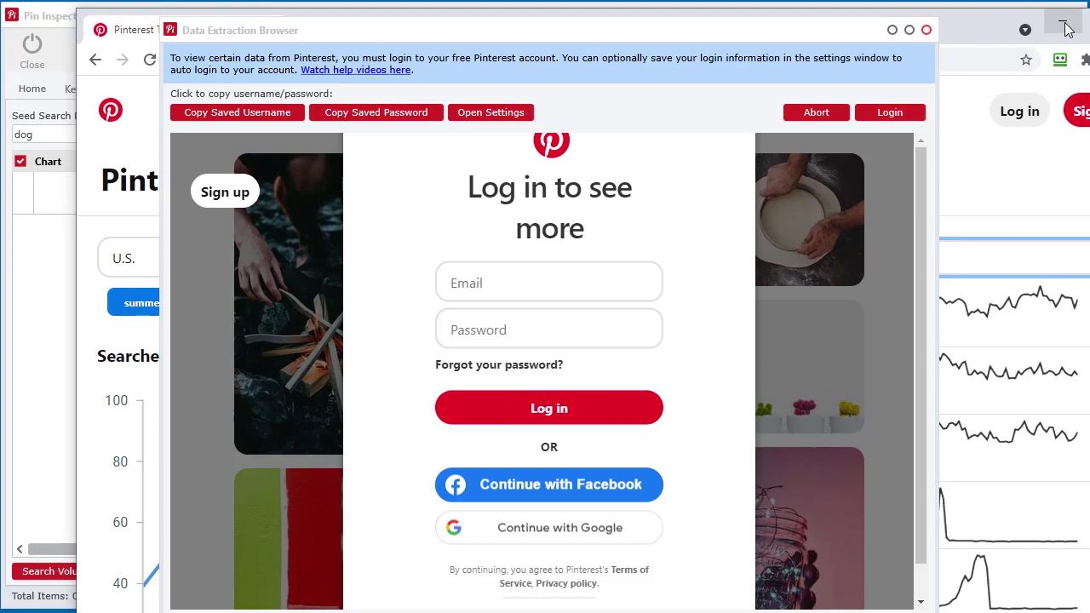
click(1064, 27)
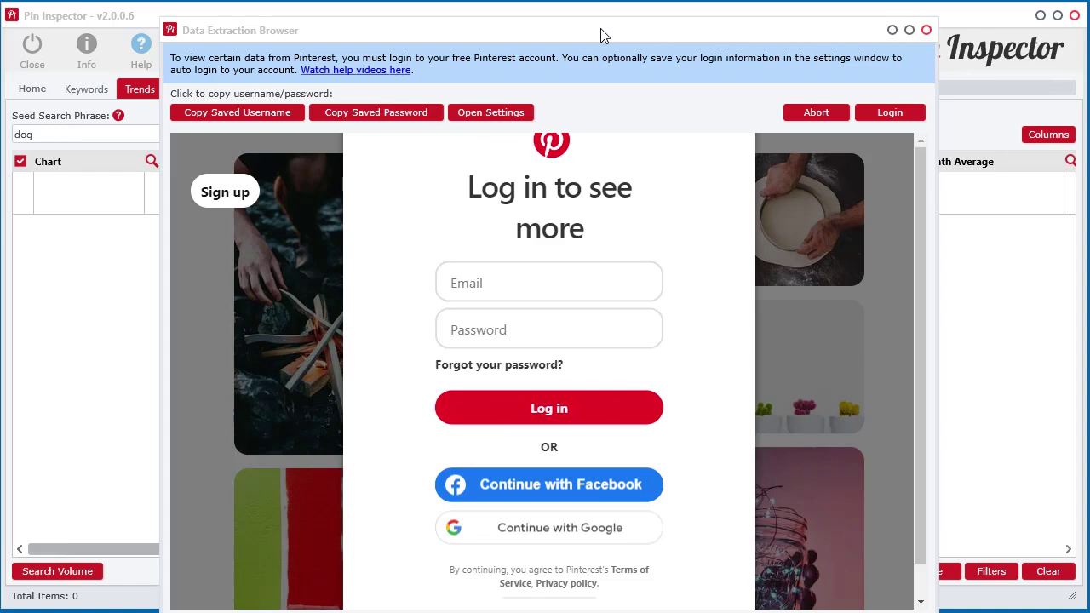
drag(601, 36, 584, 9)
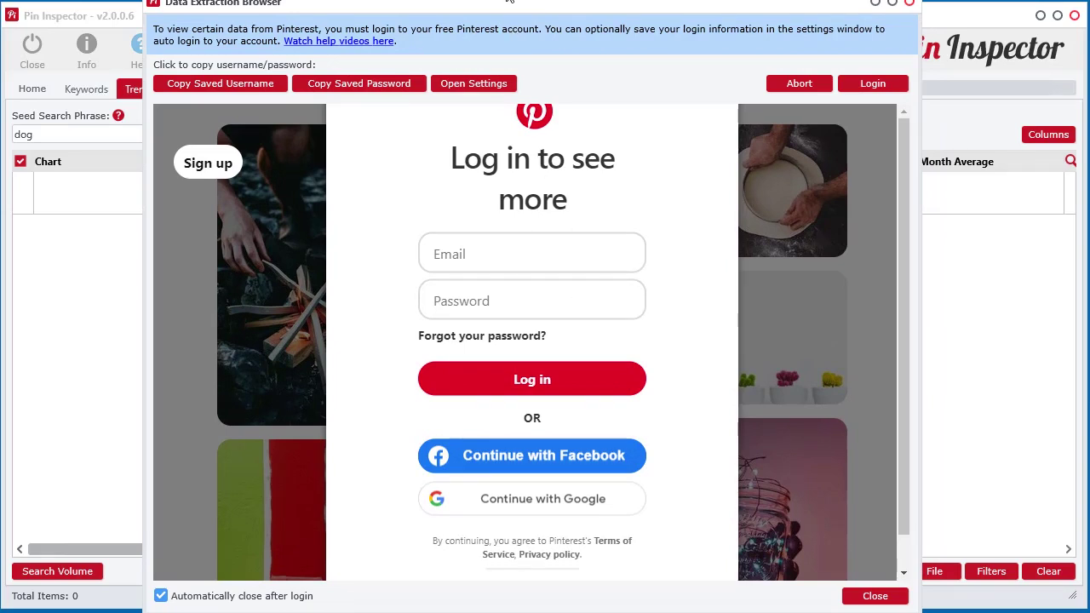
Step: Reposition the data extraction browser window, open the Pinterest login settings and apply the saved username and password
drag(486, 10, 994, 123)
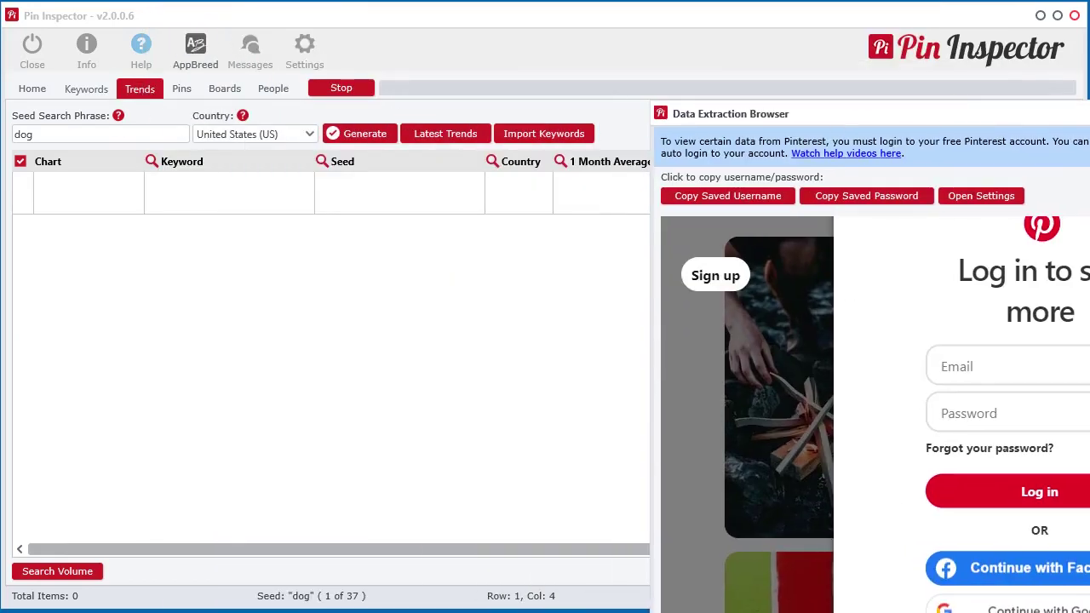
drag(1052, 118, 555, 22)
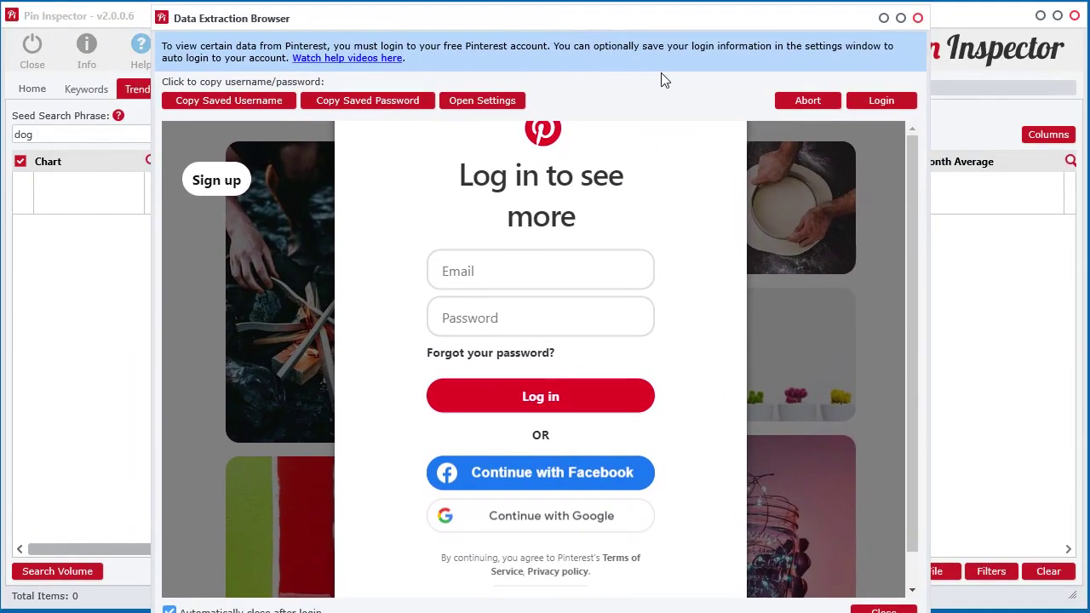
click(474, 103)
drag(691, 287, 511, 210)
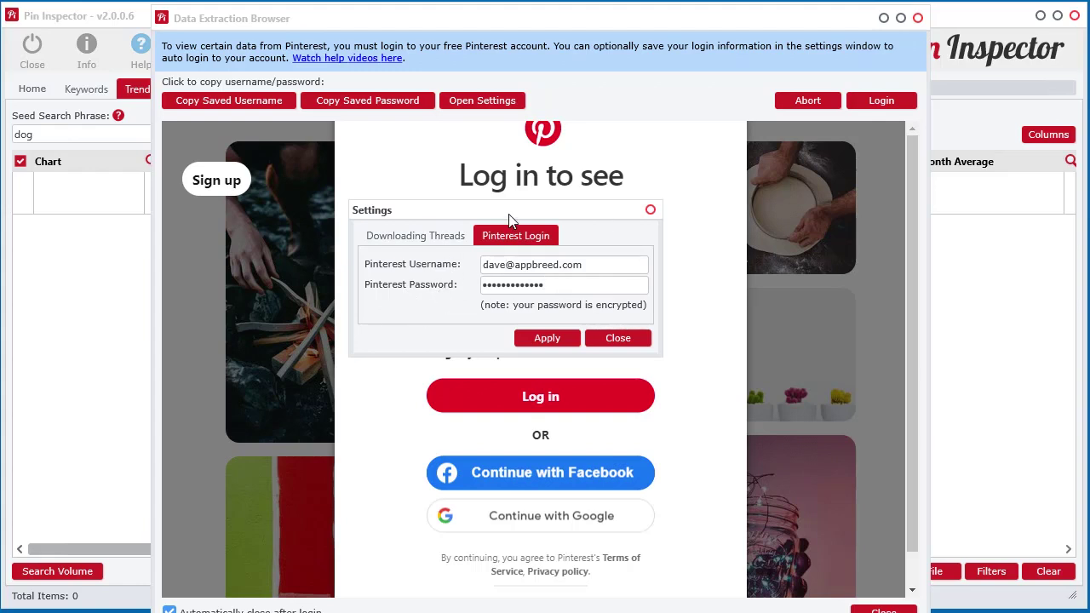
drag(522, 215, 539, 217)
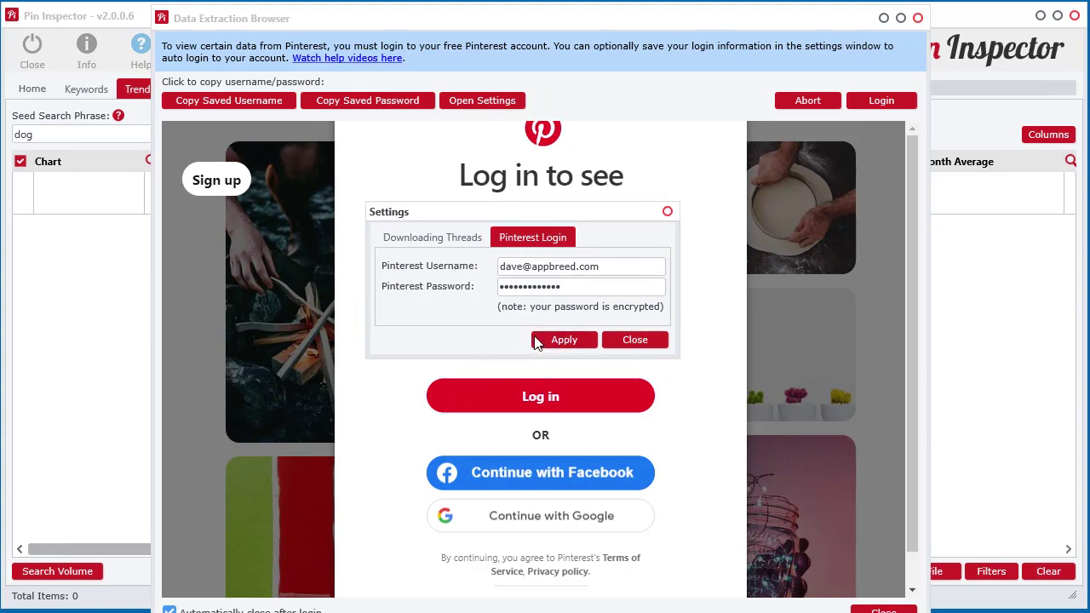
click(537, 341)
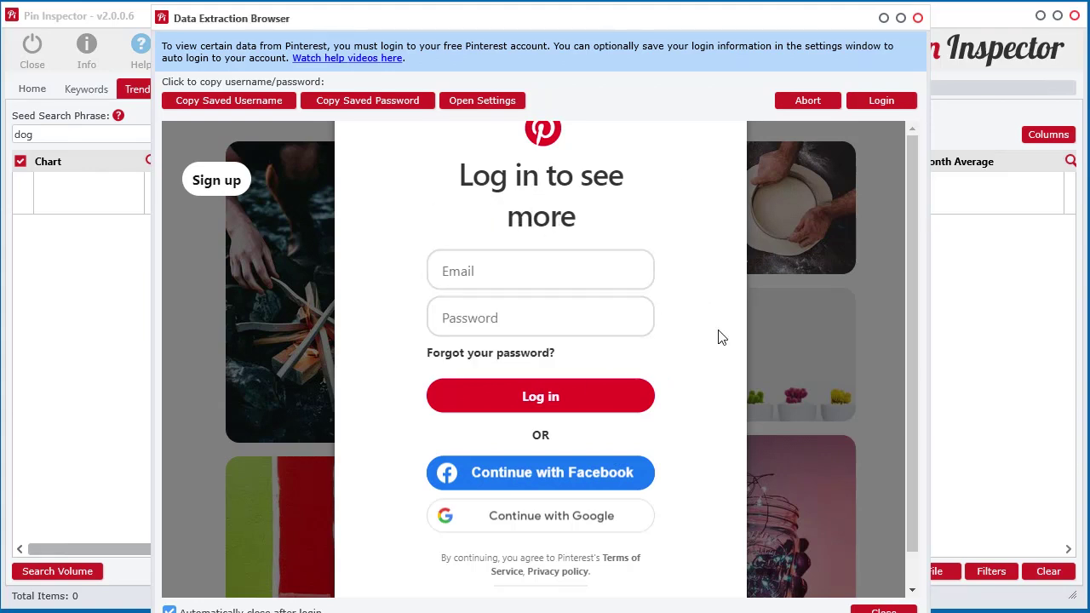
Step: Log in to Pinterest by copying the saved username and saved password into the email and password fields
click(229, 107)
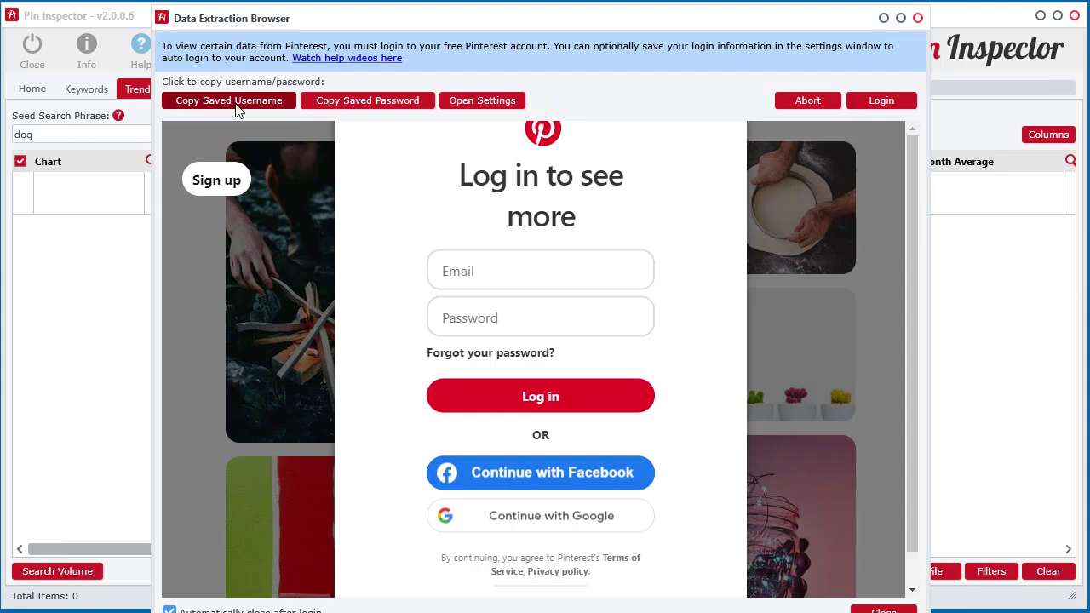
click(470, 271)
right_click(468, 273)
click(519, 438)
click(357, 100)
click(492, 317)
right_click(491, 318)
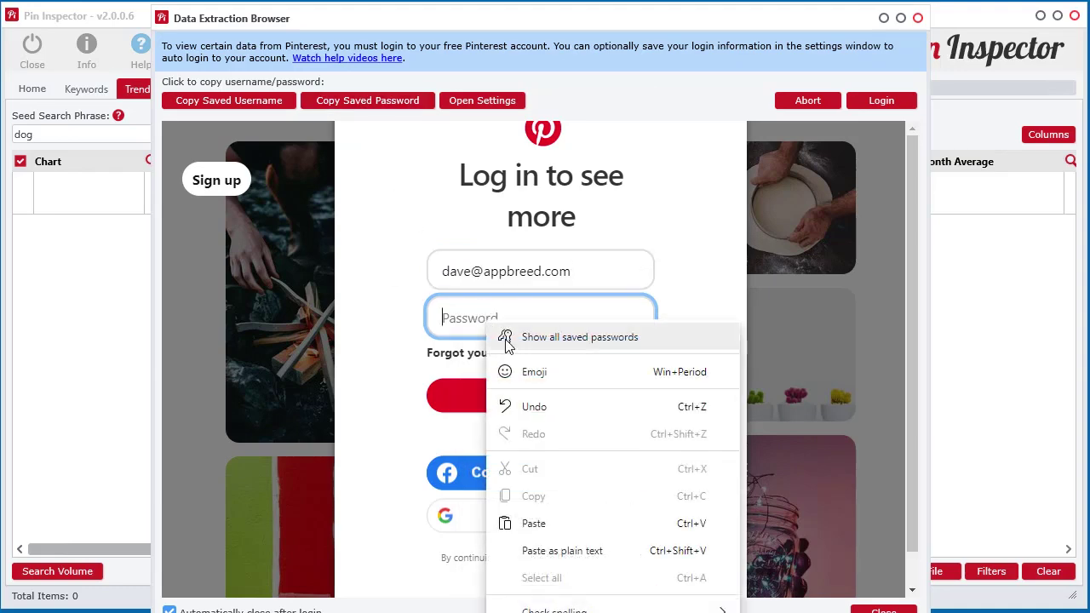
click(550, 519)
click(532, 392)
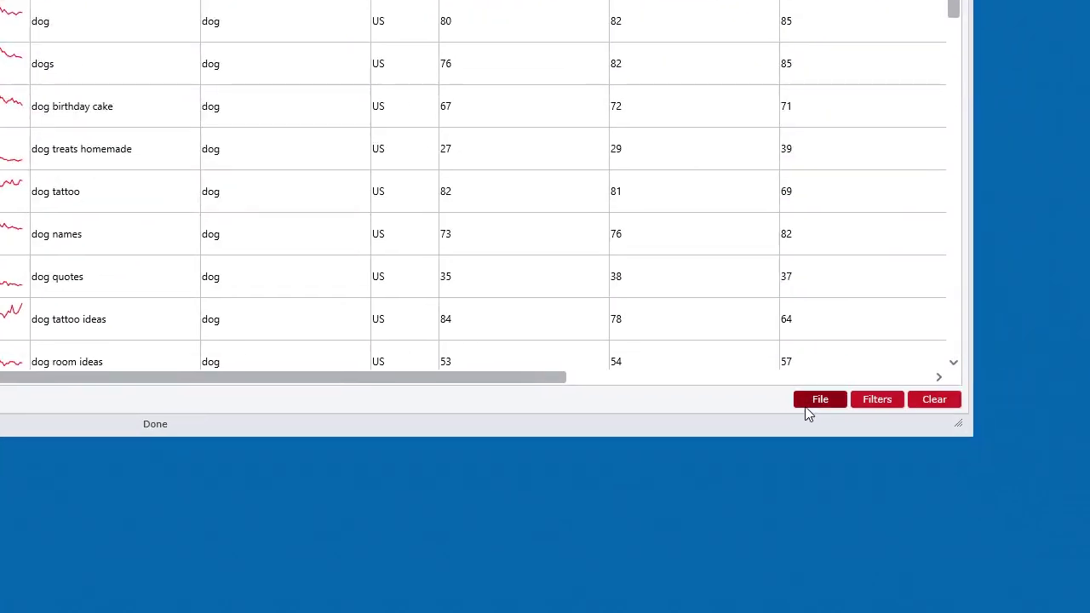
Step: Save the generated trends results as a Pin Inspector Trends File named pi-trends-data.pitf
click(814, 403)
click(831, 420)
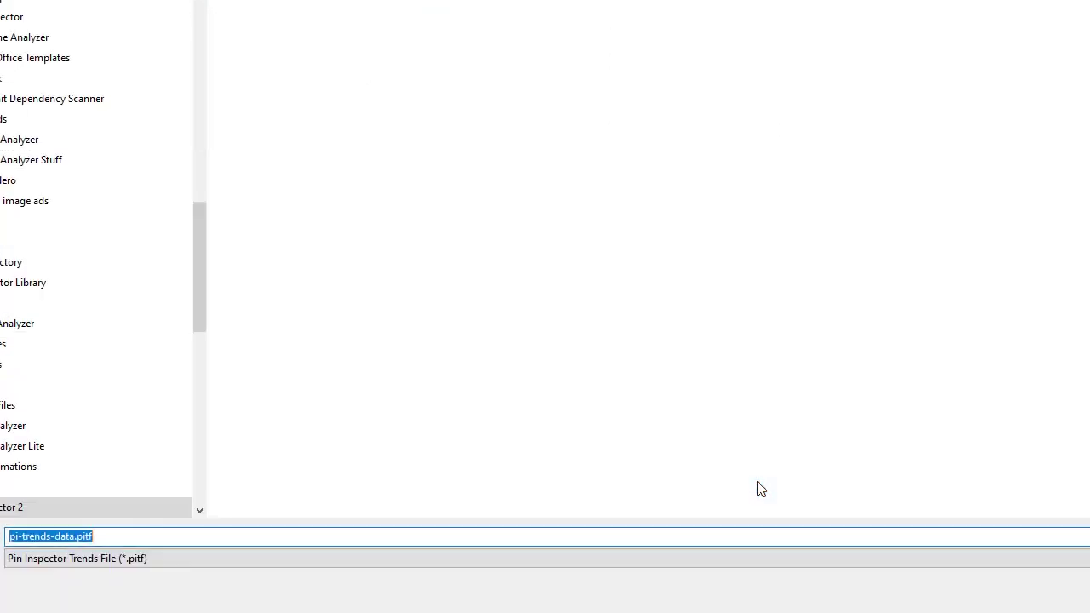
key(Return)
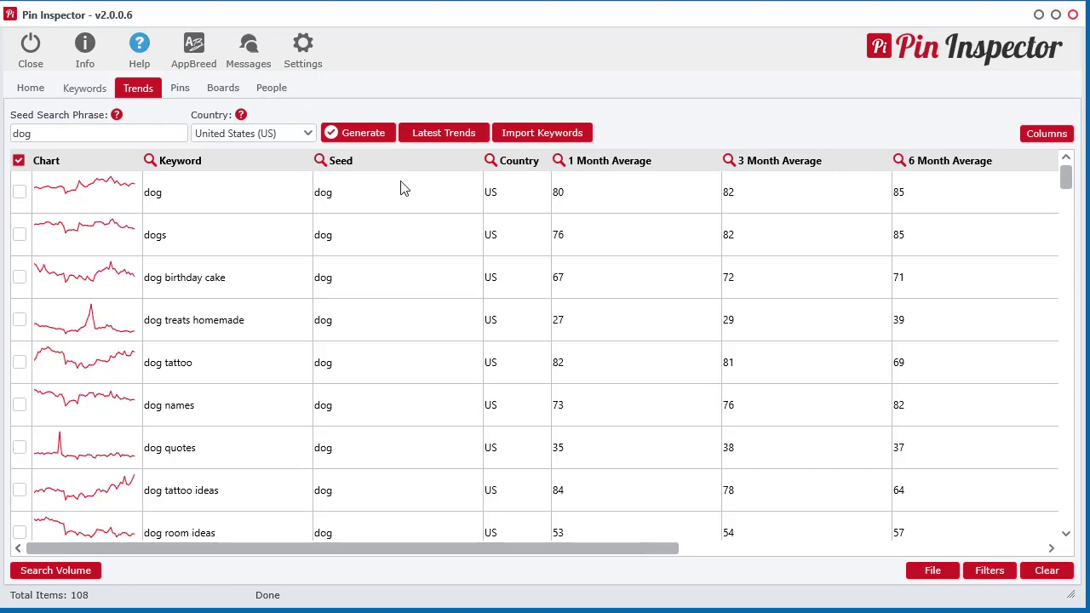
Step: View the country options for the trends search, leaving United States (US) selected
click(260, 133)
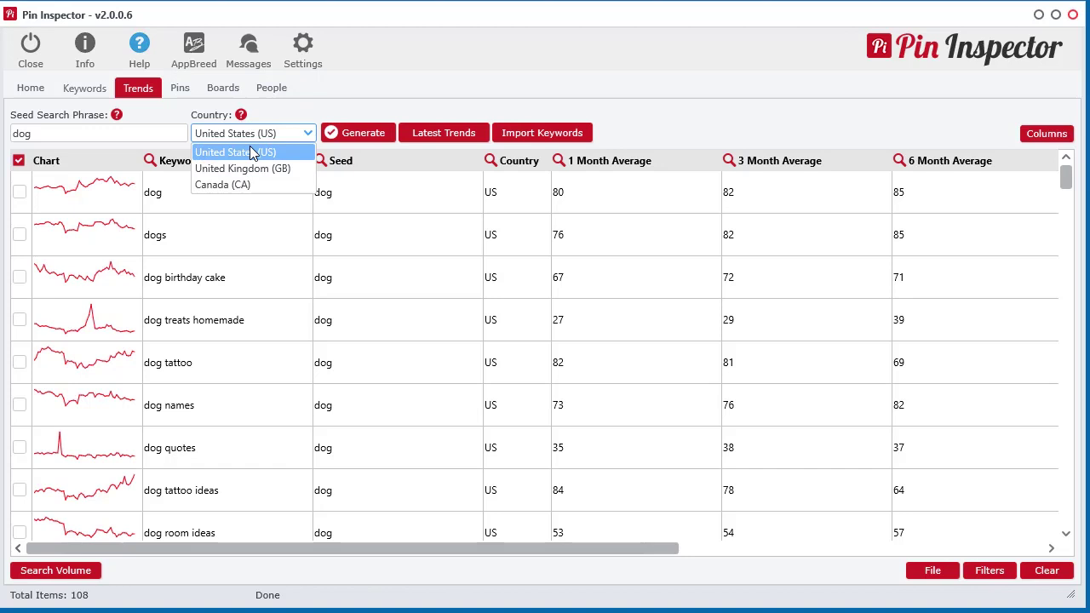
click(698, 130)
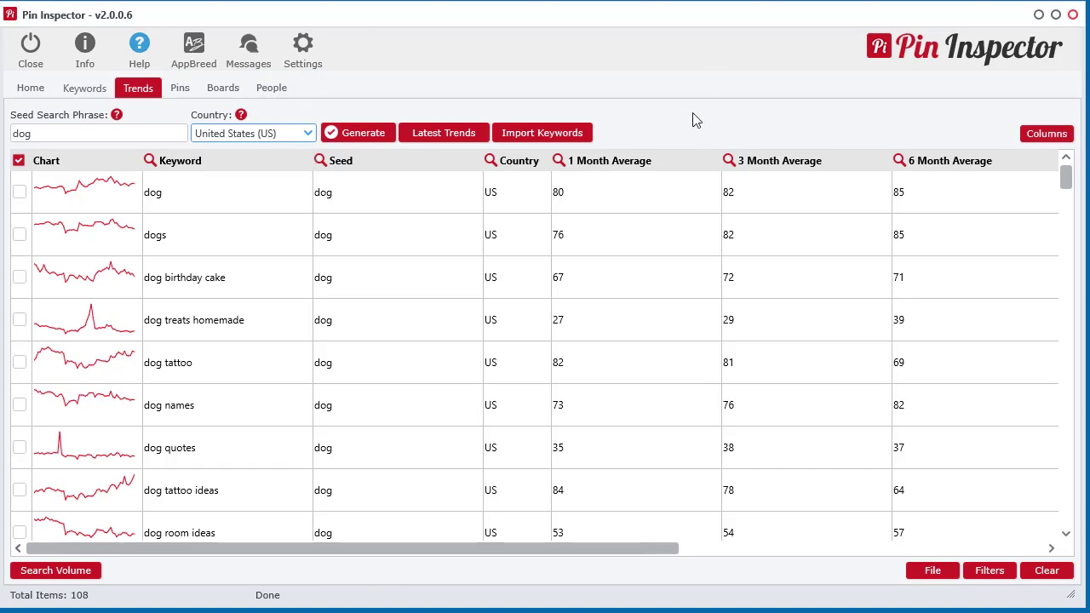
click(271, 138)
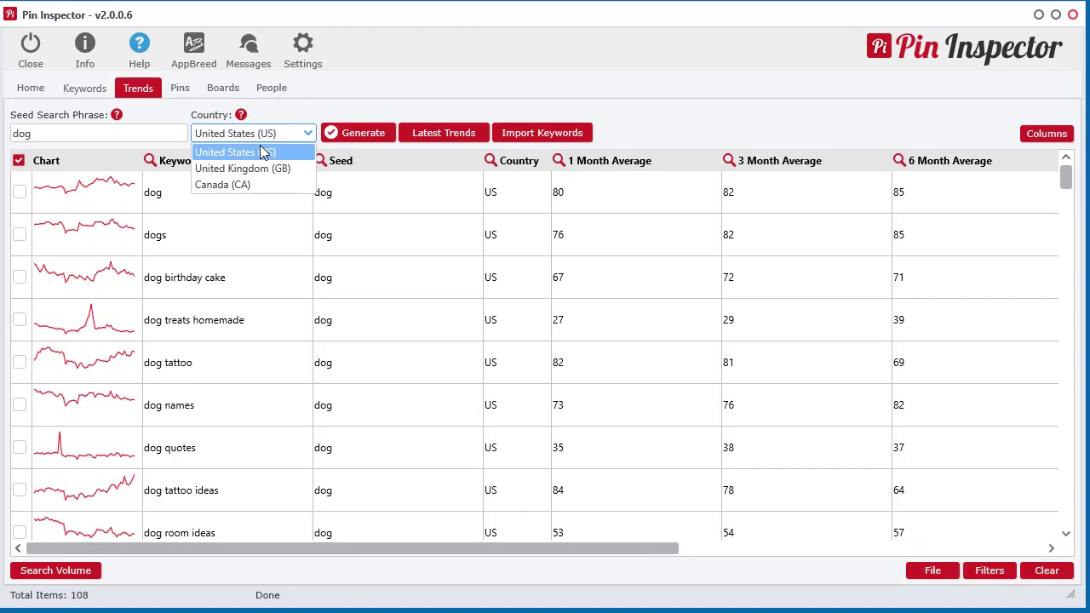
click(771, 143)
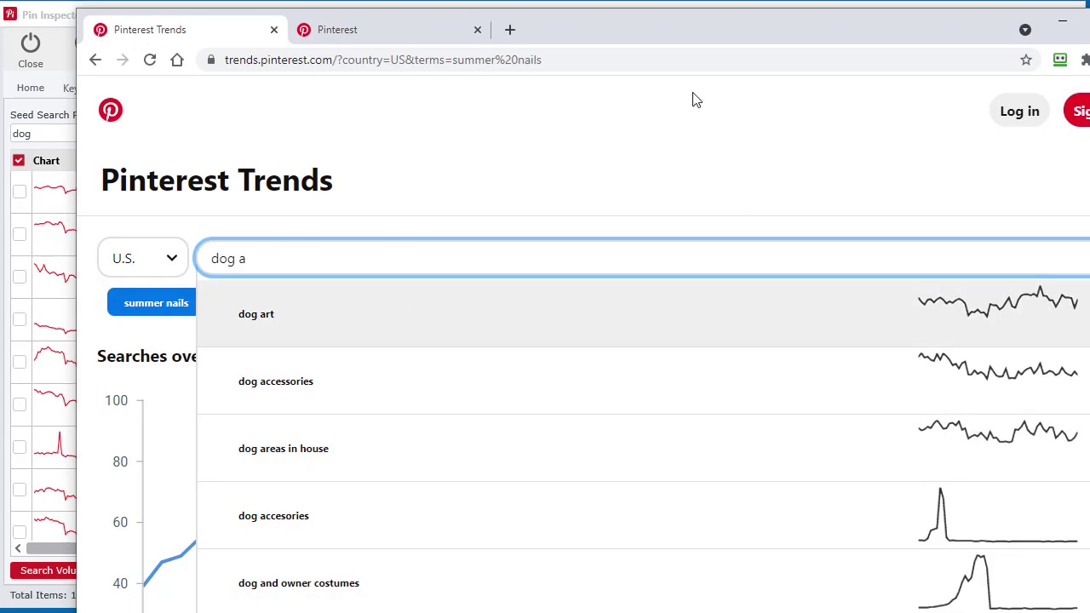
Step: View the country options on the Pinterest Trends page in the browser and return to Pin Inspector
click(182, 277)
click(179, 272)
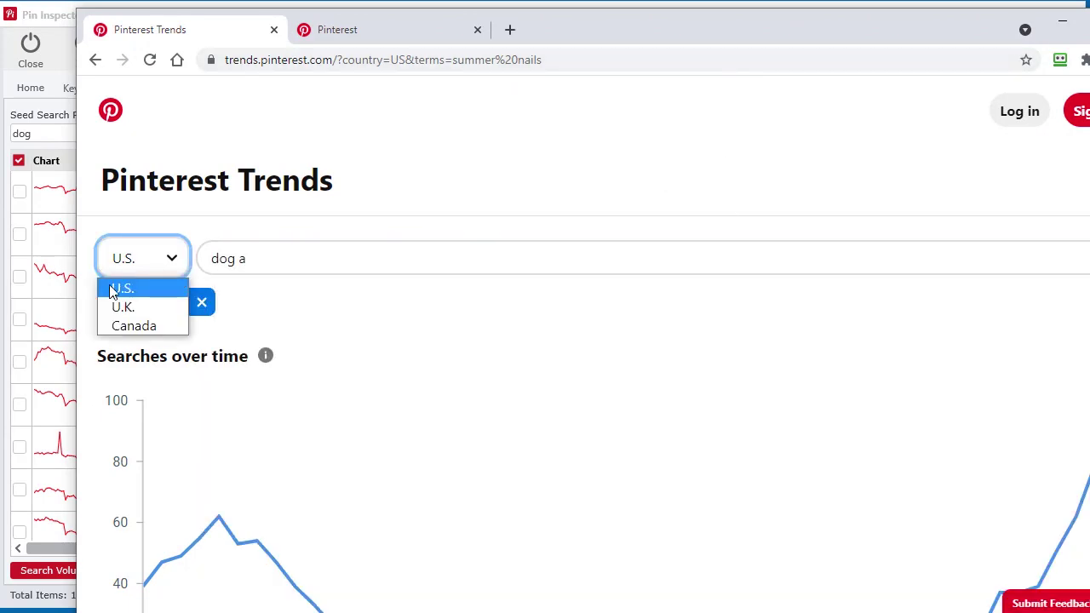
click(626, 128)
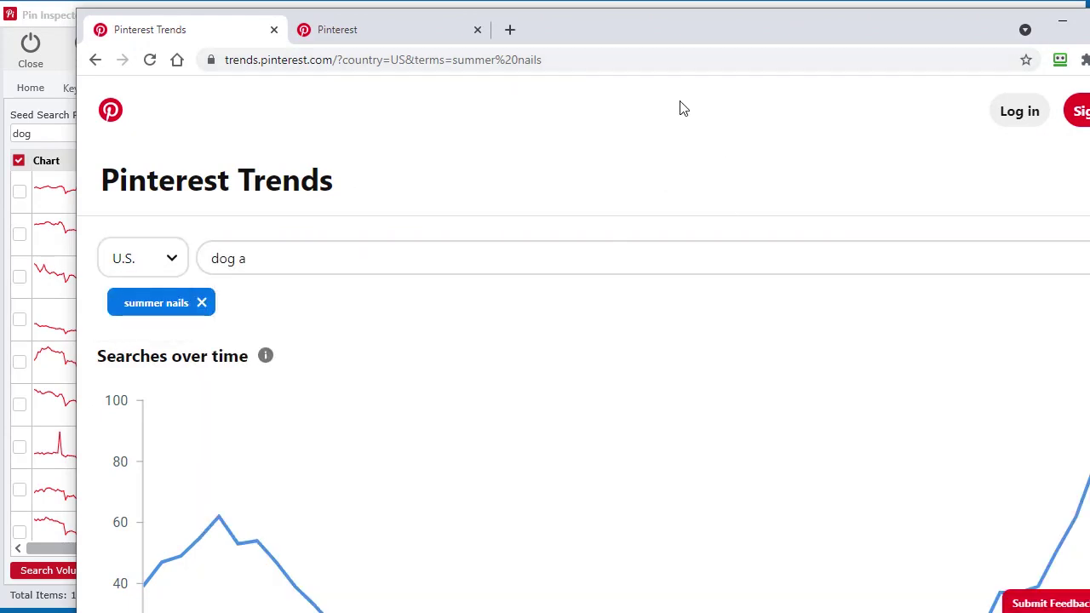
drag(713, 29, 646, 26)
click(85, 251)
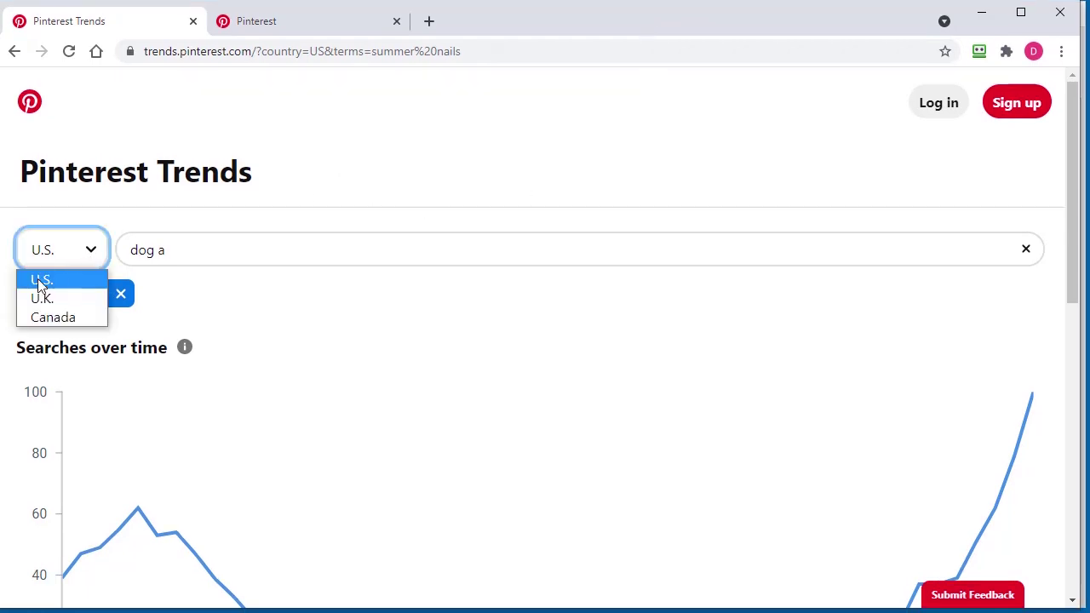
click(460, 166)
scroll(750, 463, down, 2)
scroll(581, 199, up, 2)
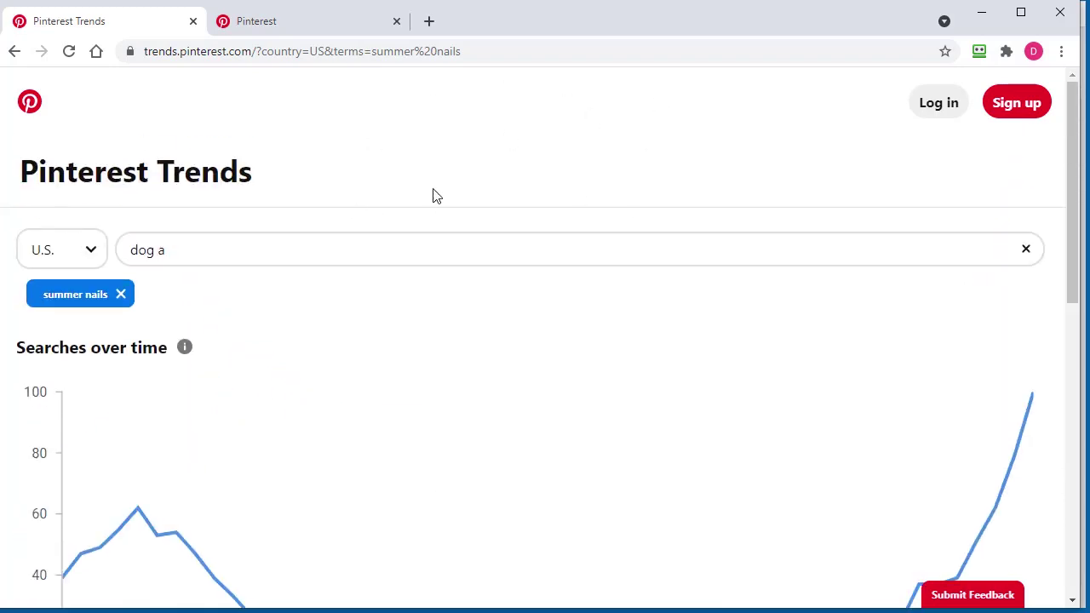
click(980, 15)
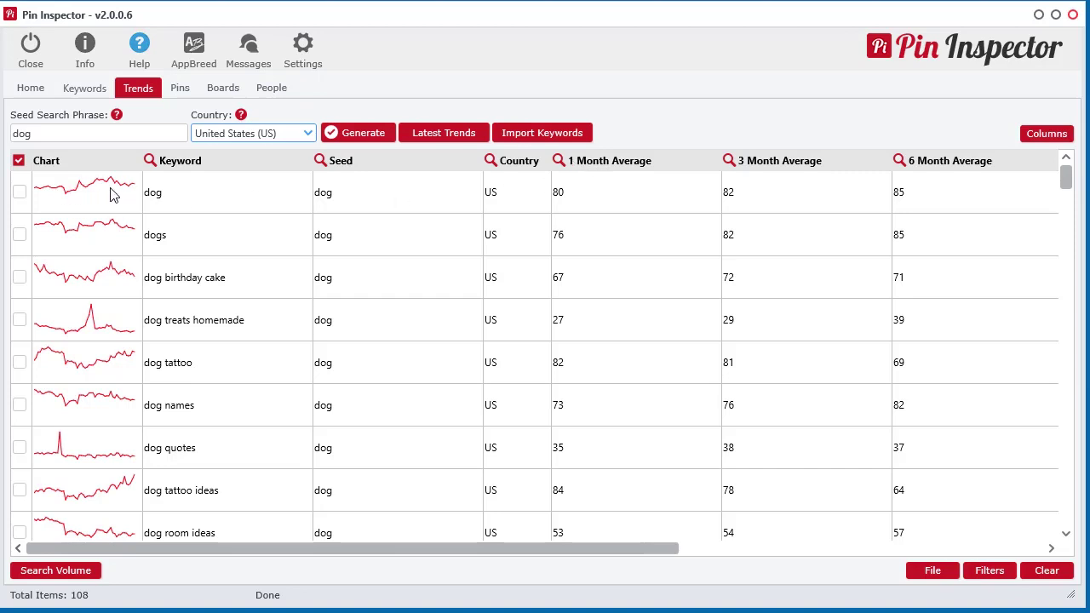
Step: Open the search trend chart for "dog", compare its bar and line views, inspect its data points and close it
click(87, 200)
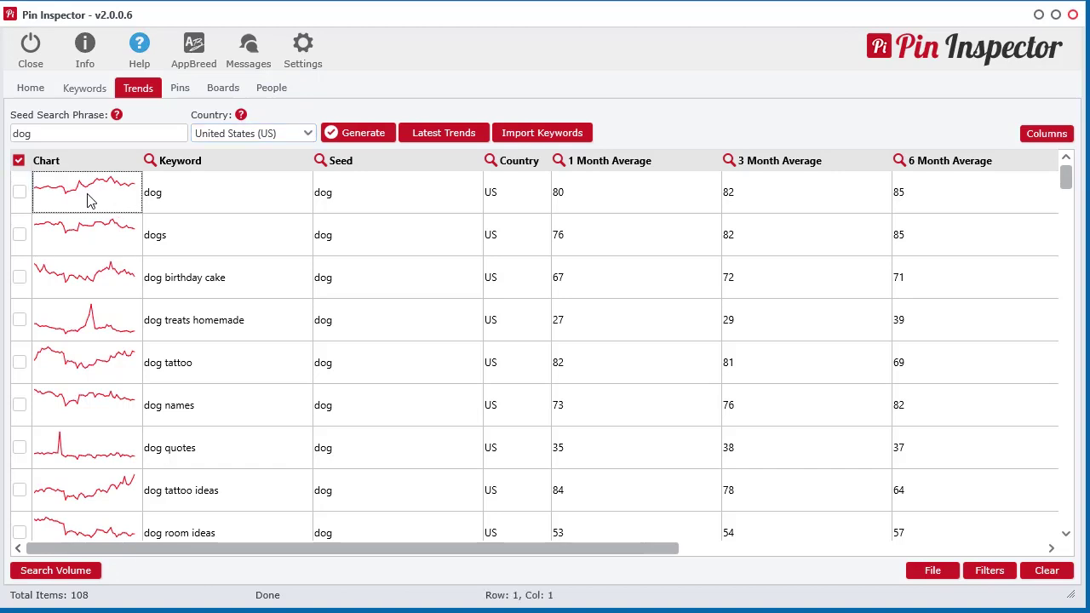
double_click(91, 199)
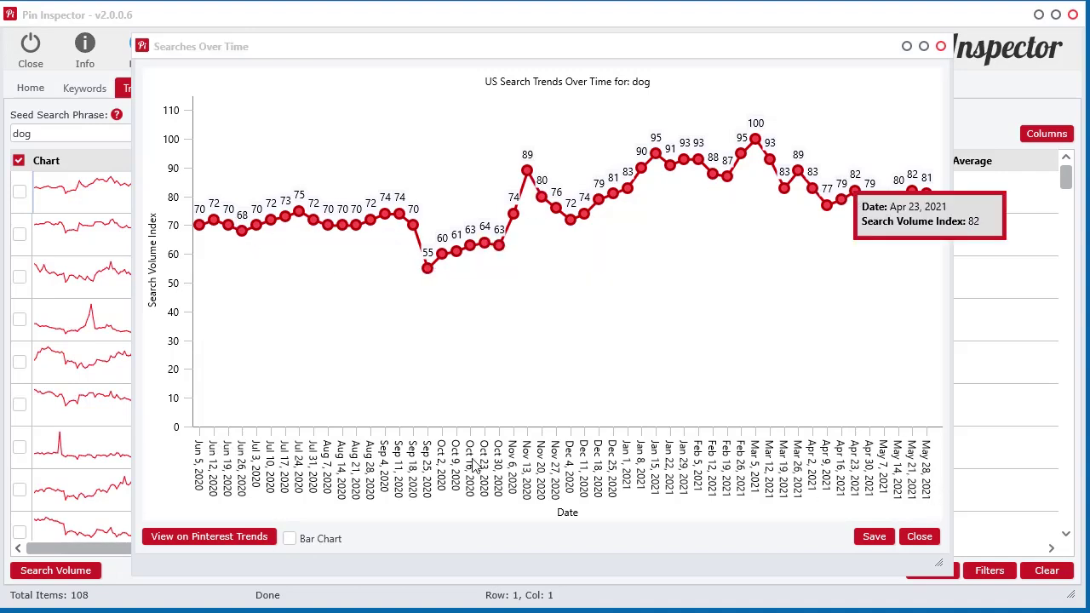
click(307, 540)
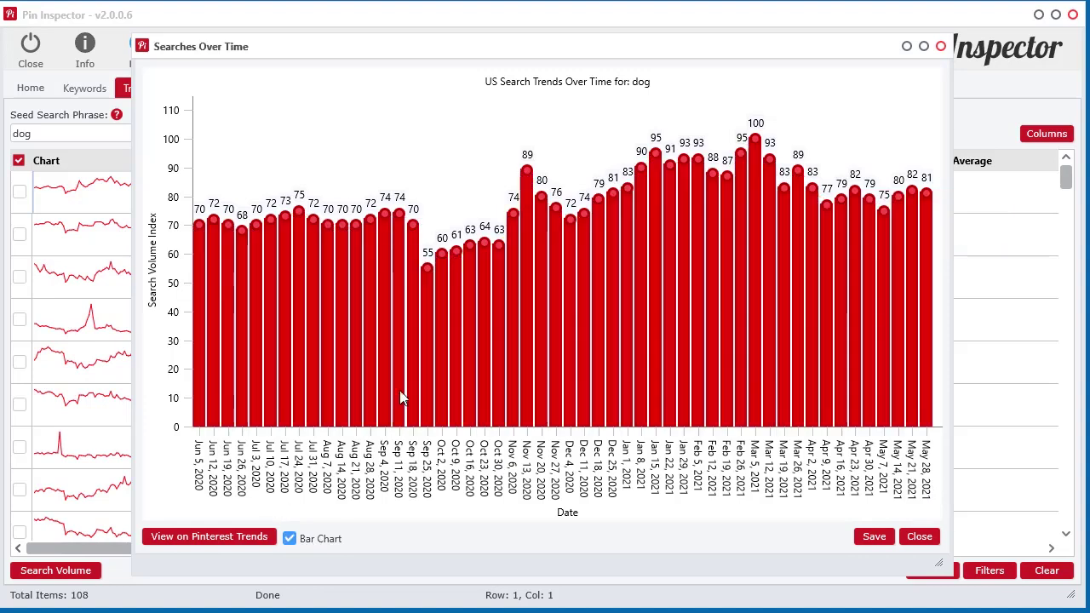
click(303, 545)
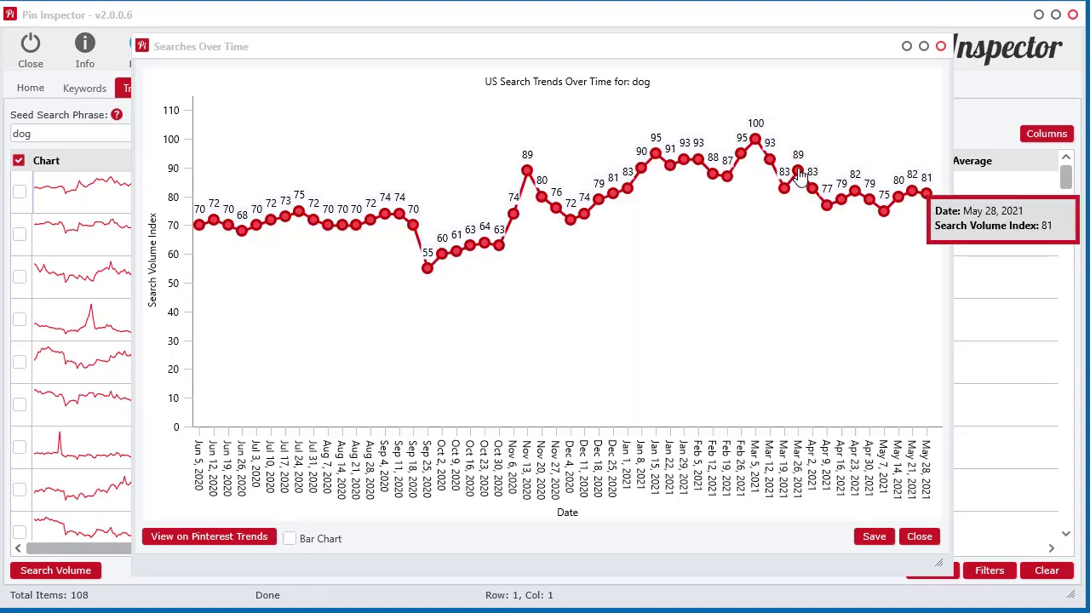
mouse_move(799, 172)
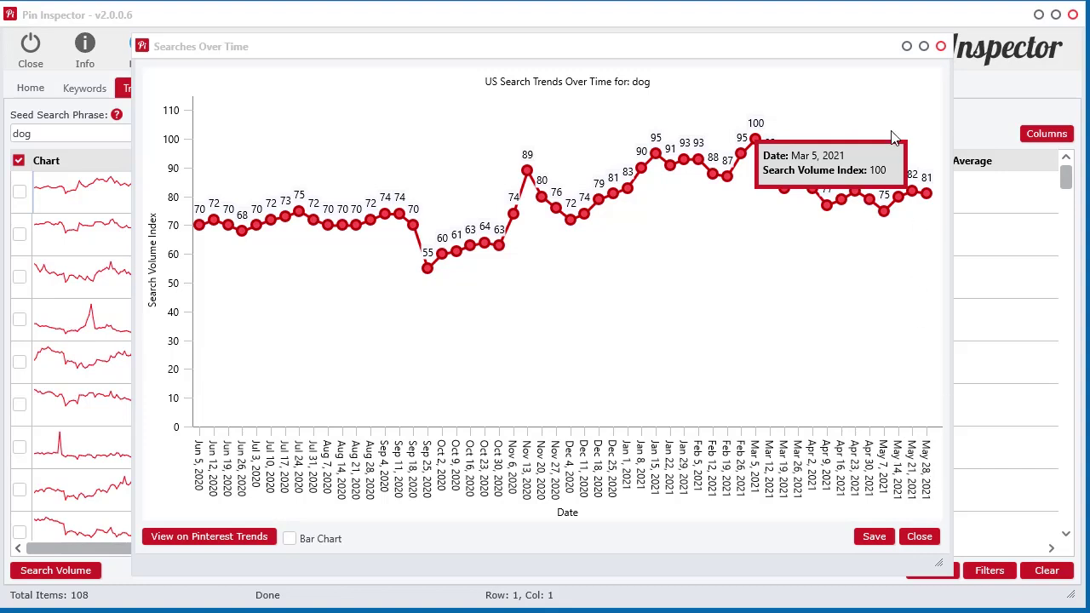
click(941, 46)
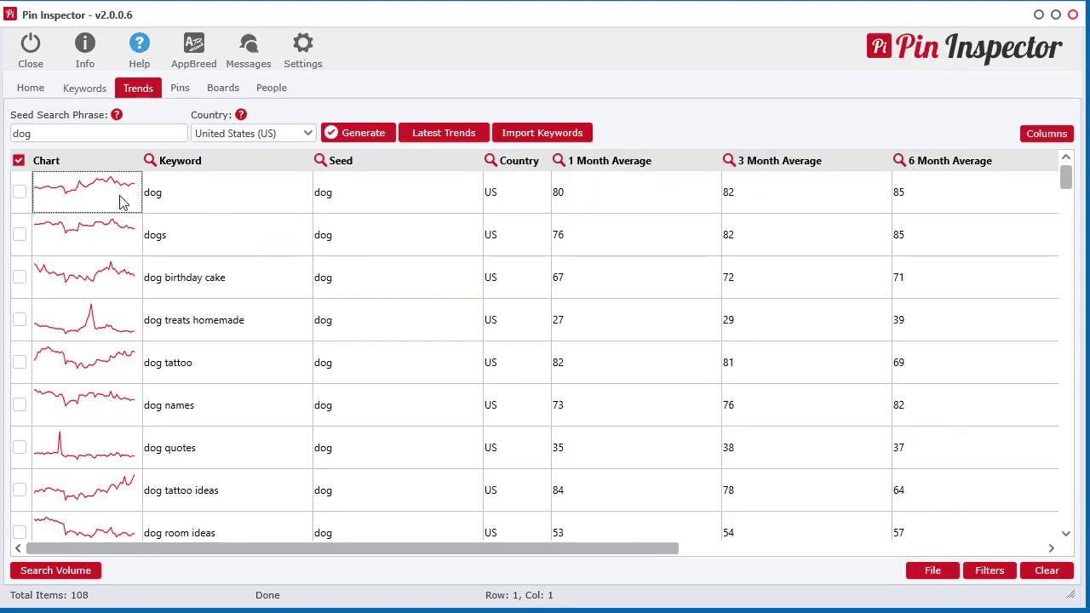
Step: Sort the trends results in descending order by 1 Month Average and by 3 Month Average to compare the top keywords
click(600, 162)
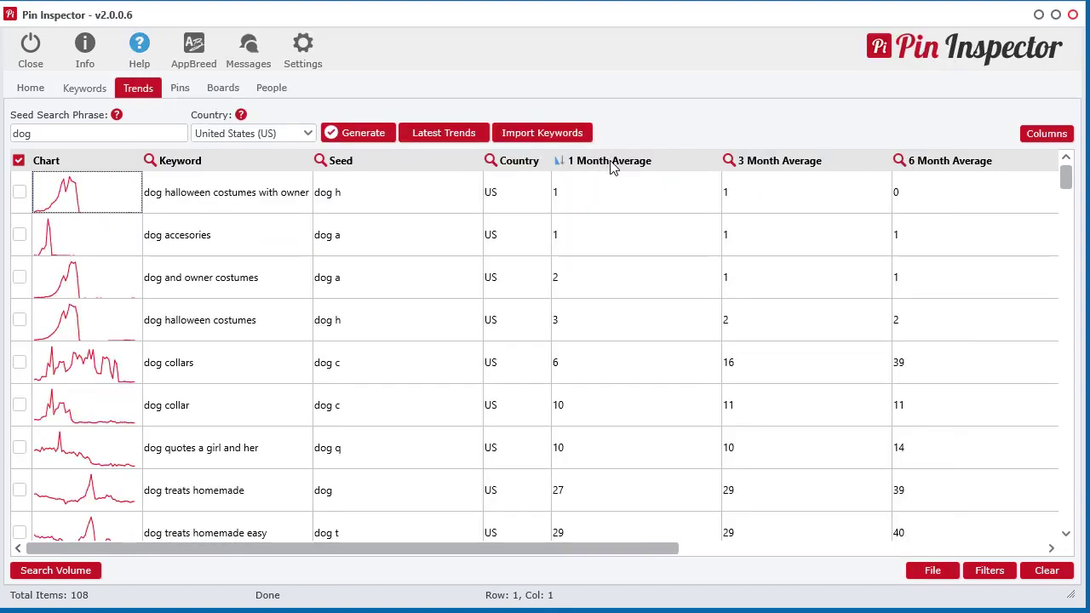
click(610, 164)
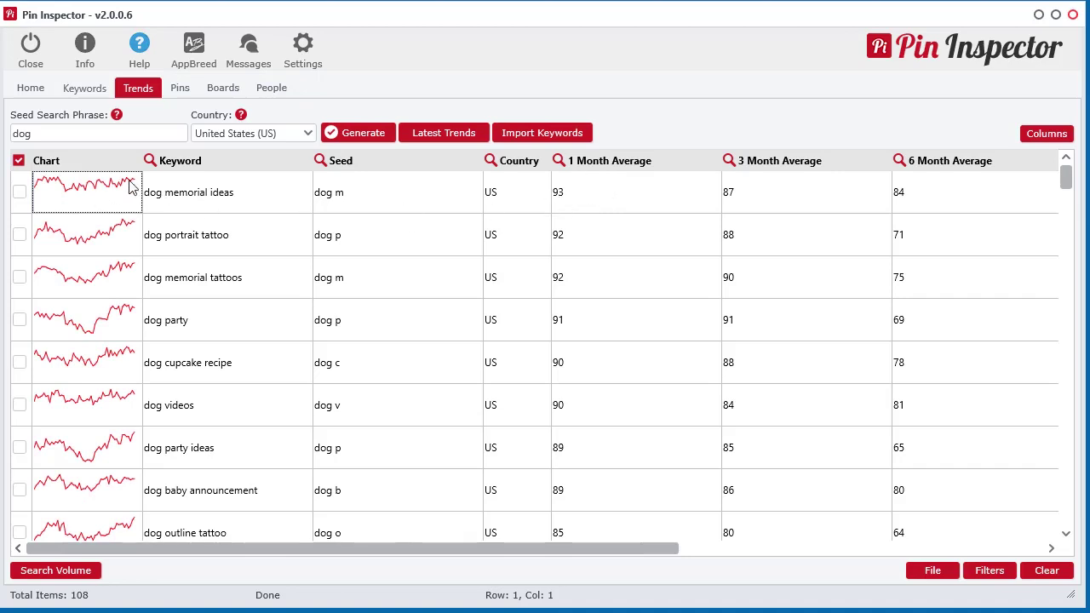
click(800, 166)
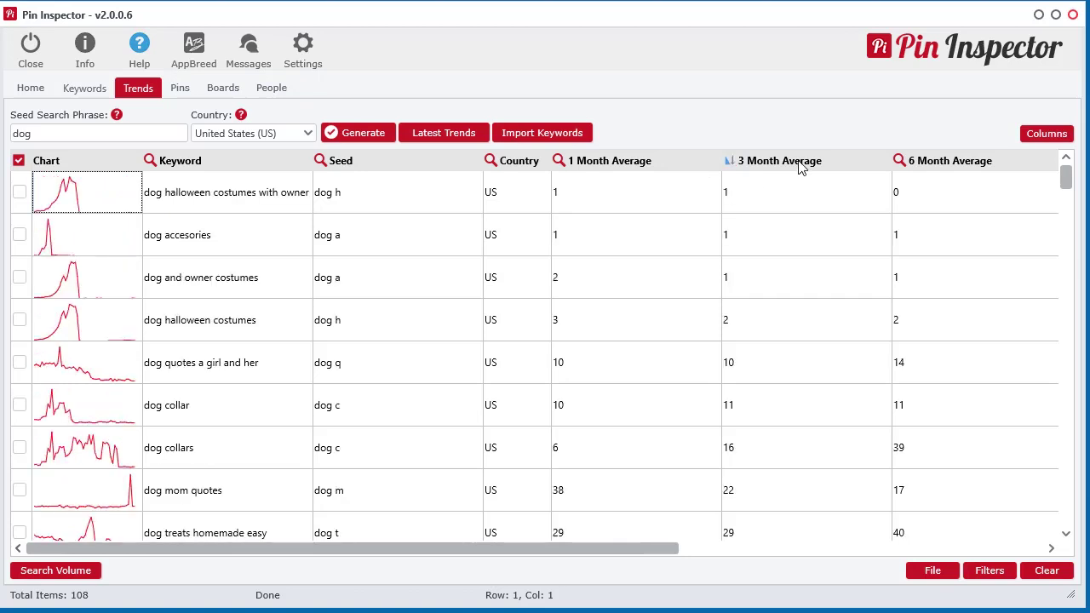
click(733, 166)
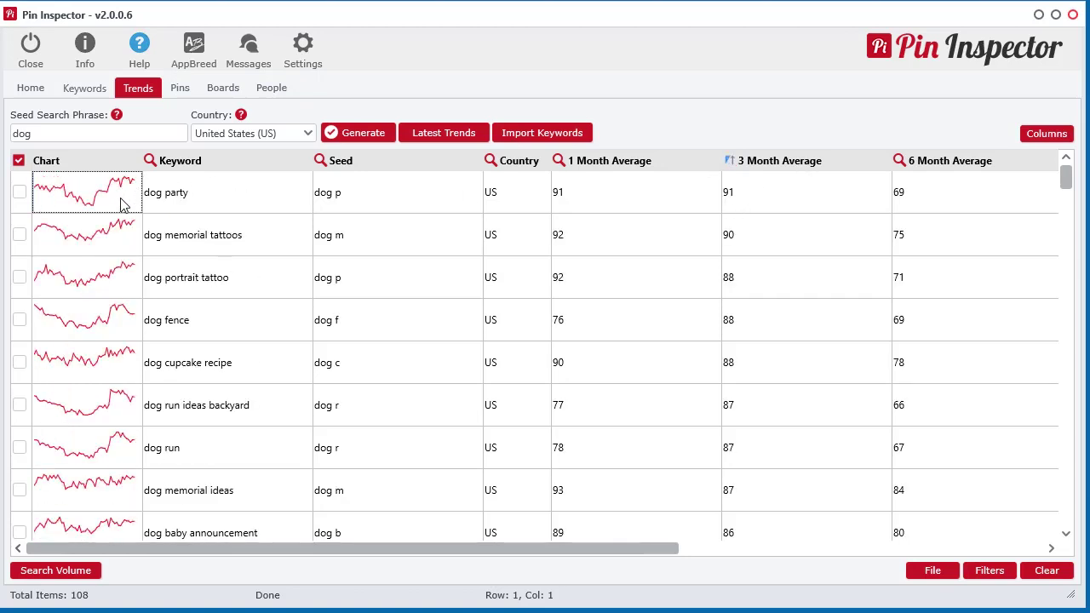
Step: Sort the trends results by 6 Month Average in descending order and widen the window to show the remaining columns
click(929, 167)
click(931, 166)
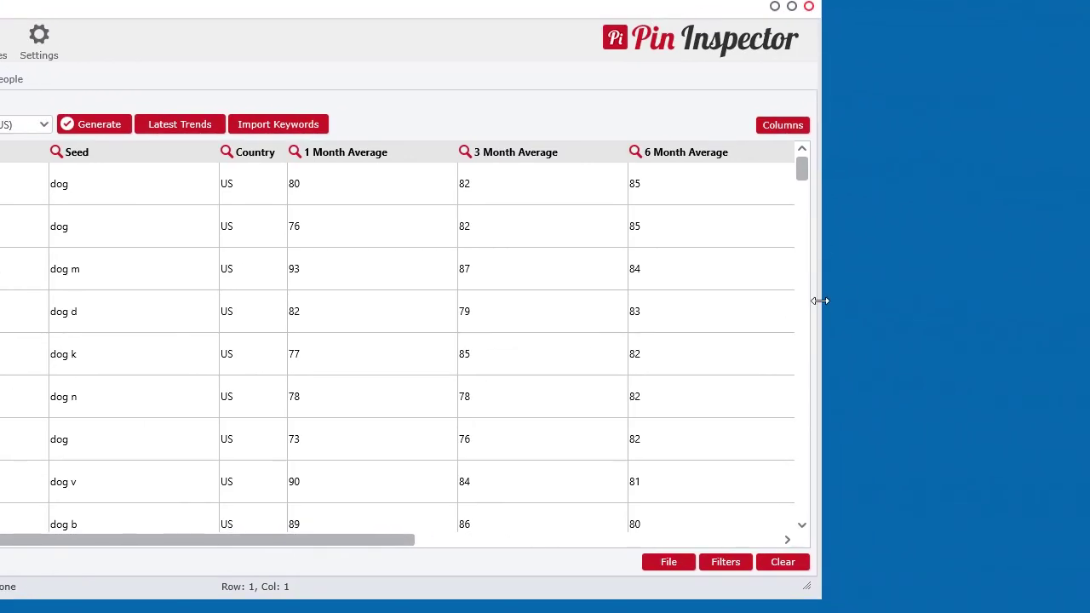
drag(820, 301, 1089, 301)
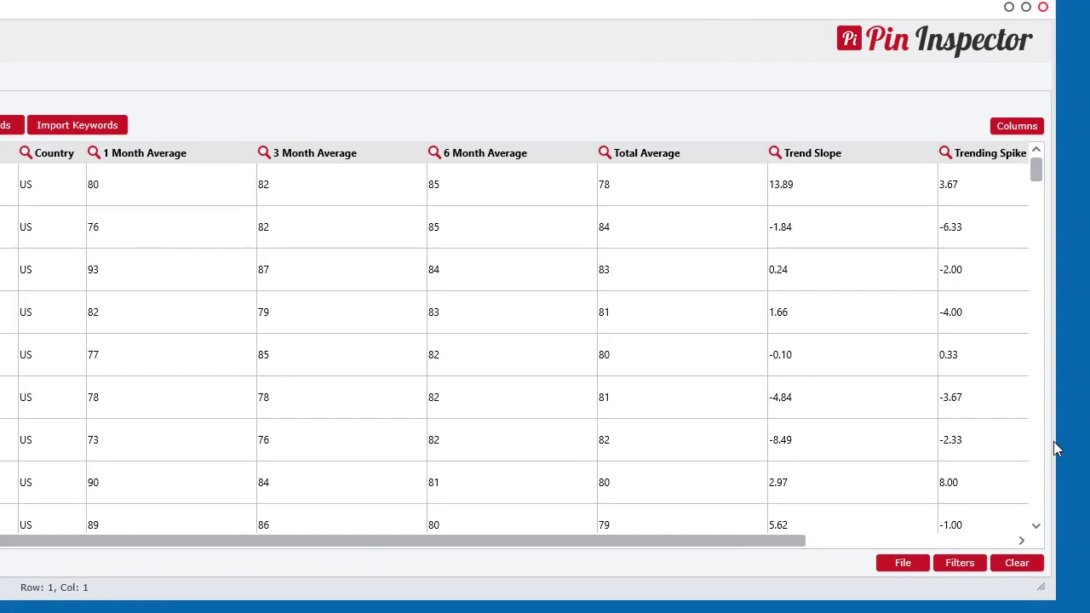
drag(1057, 447, 1089, 447)
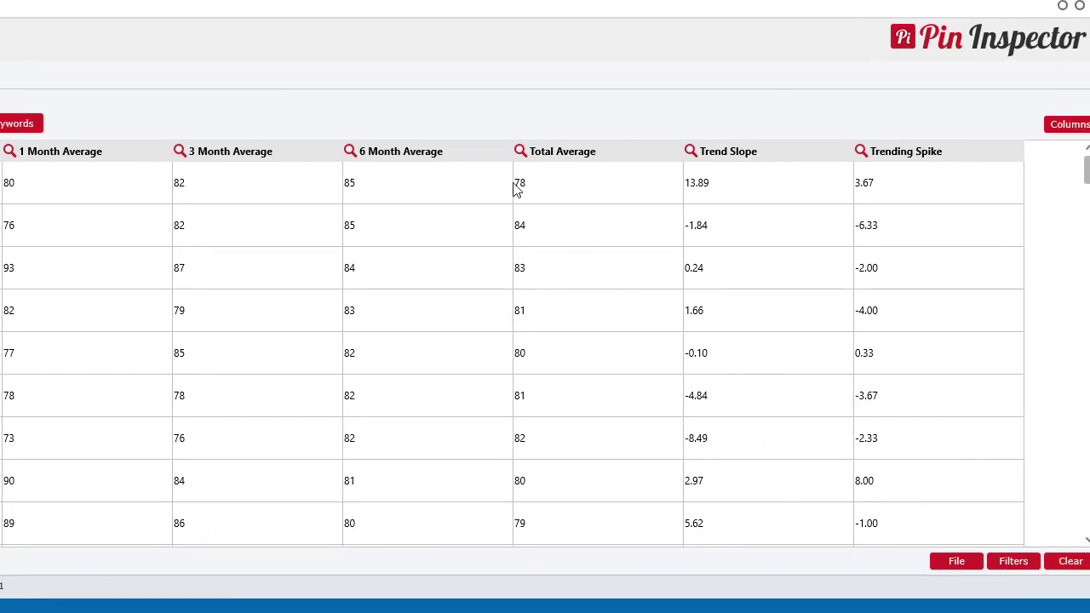
Step: Sort the trends results in descending order by Total Average and finally by Trend Slope
click(567, 152)
click(567, 152)
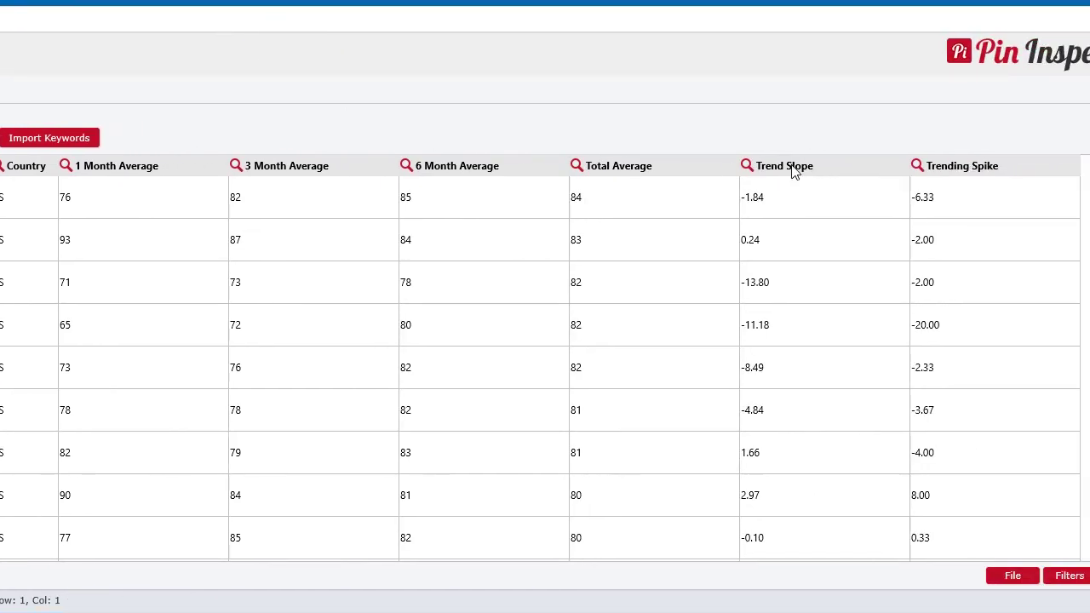
click(813, 172)
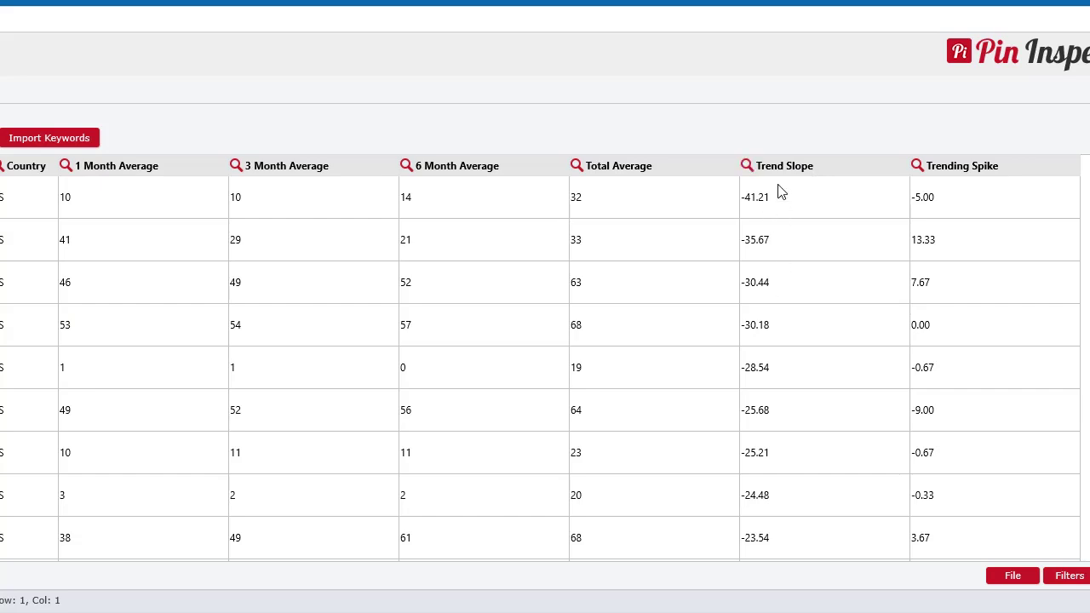
click(784, 168)
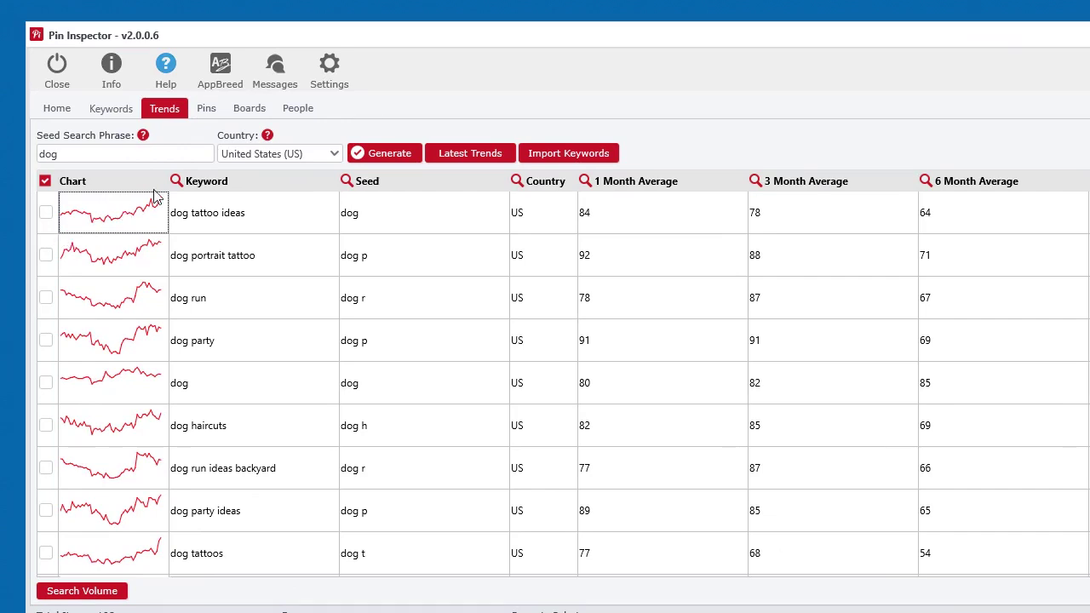
Step: Open the search trend chart for "dog tattoo ideas", close it, and review the keywords with declining trends lower in the list
click(132, 220)
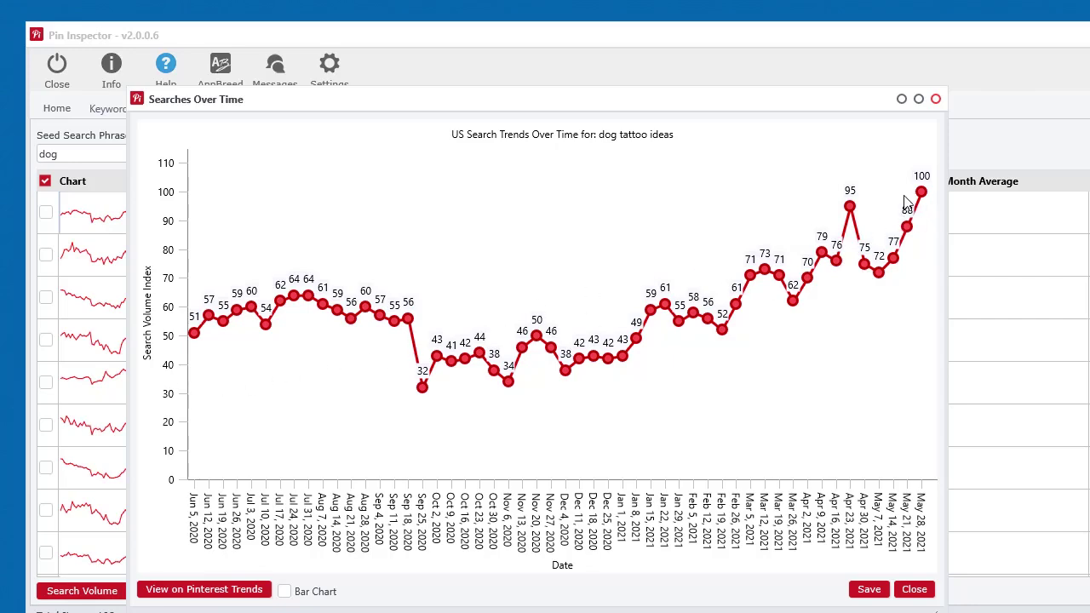
click(935, 99)
scroll(117, 480, down, 1)
scroll(117, 479, down, 10)
scroll(119, 487, down, 12)
scroll(122, 503, down, 3)
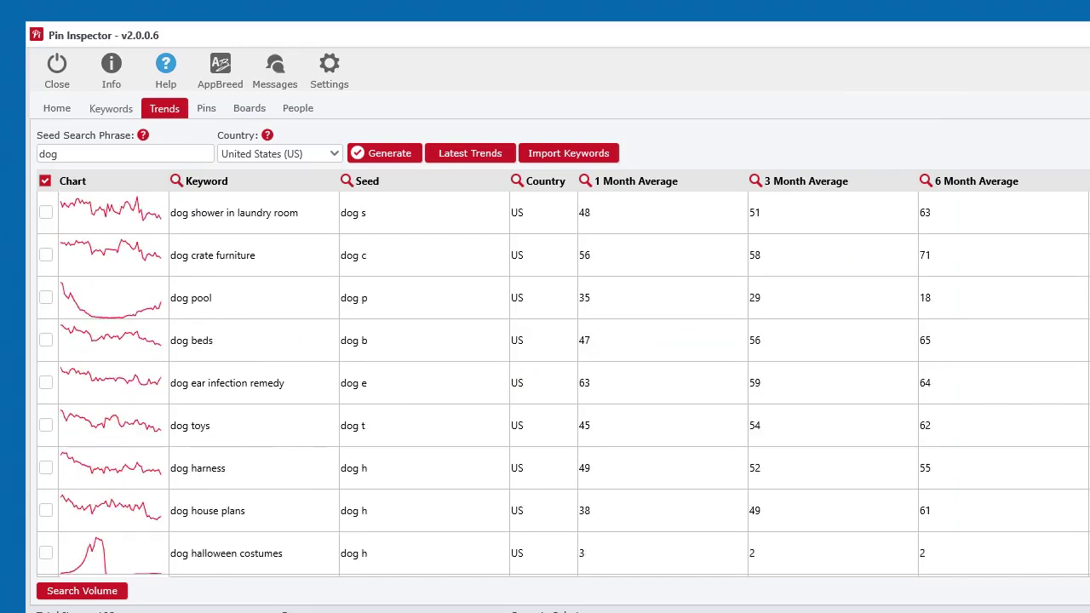
key(ctrl+Home)
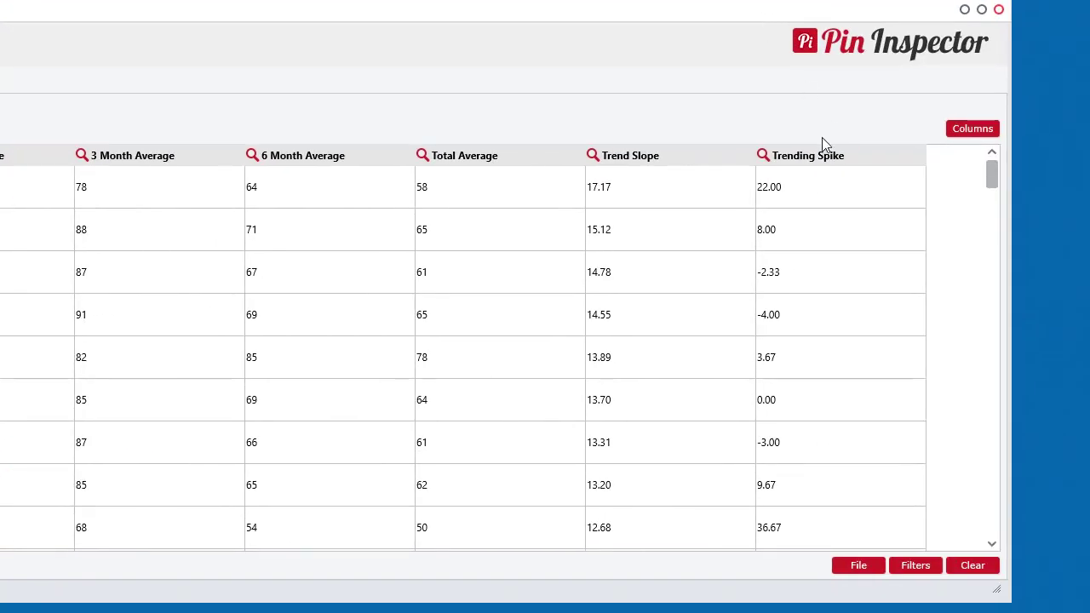
Step: Sort the results by Trending Spike in ascending order and examine the search trend chart for "dog mom shirt"
click(809, 161)
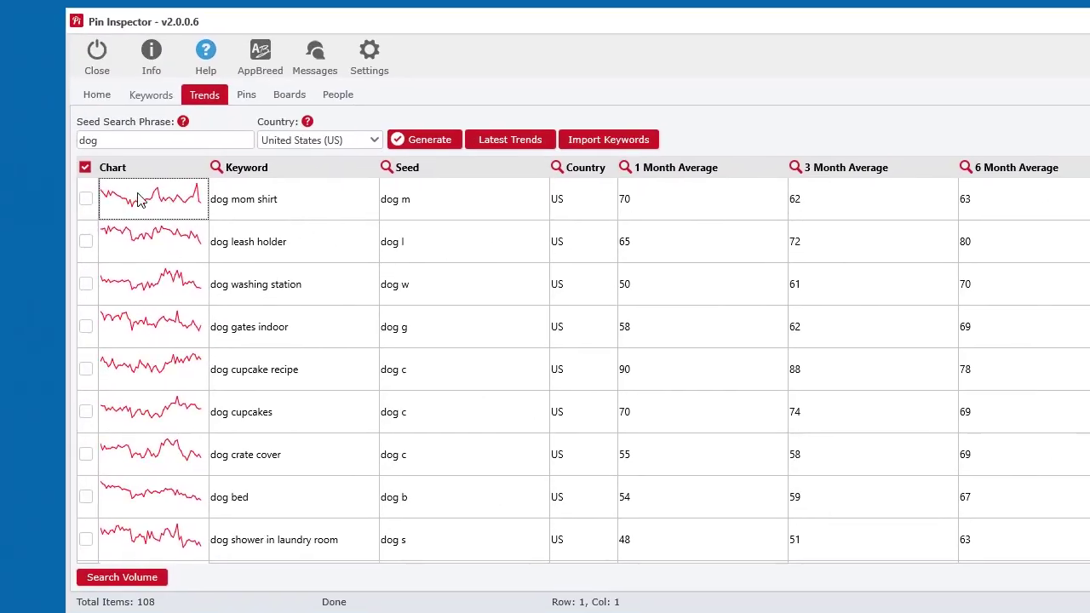
click(140, 199)
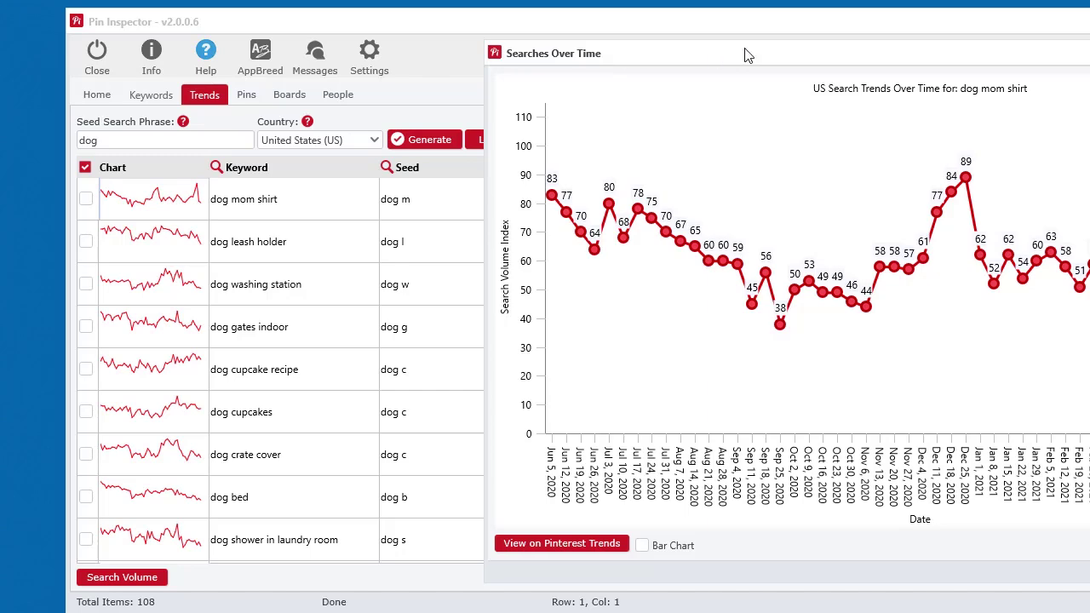
drag(746, 55, 353, 43)
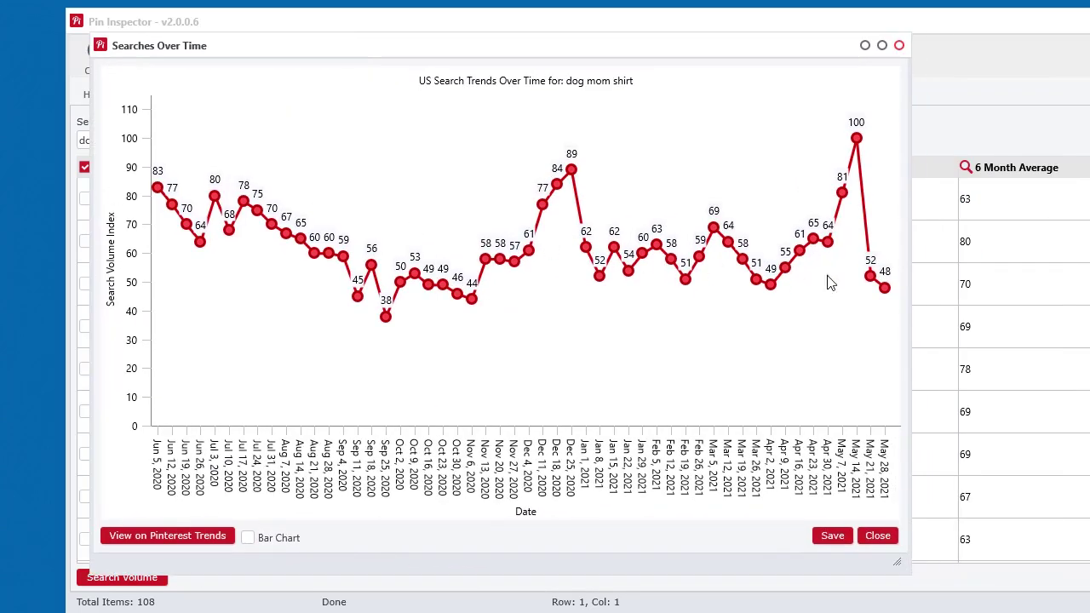
click(899, 45)
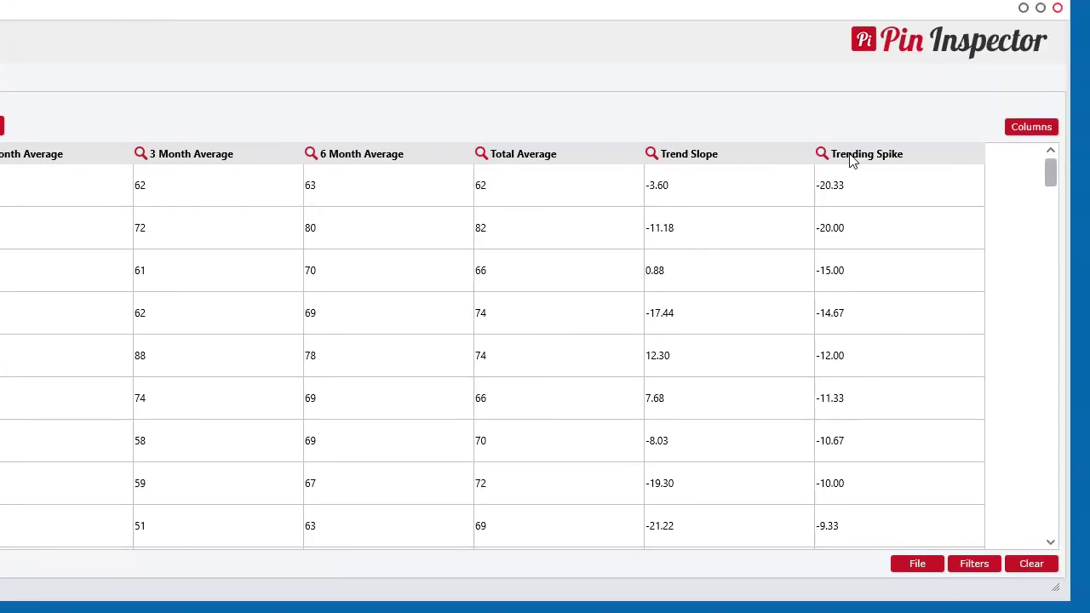
Step: Sort the results by Trending Spike in descending order and examine the search trend chart for "dog tattoos"
click(850, 158)
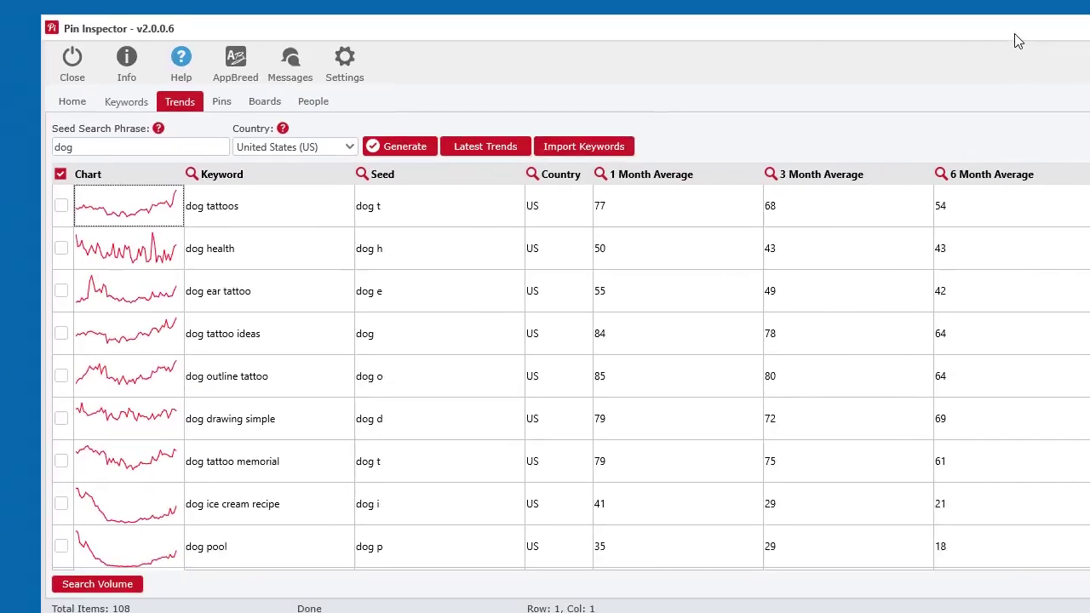
click(170, 213)
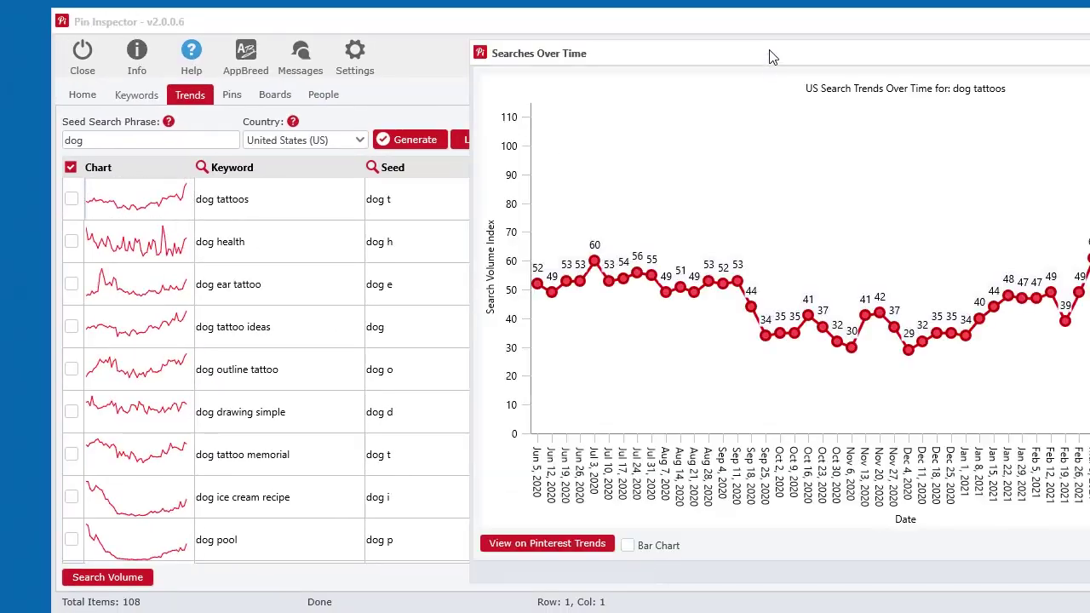
drag(769, 54, 289, 102)
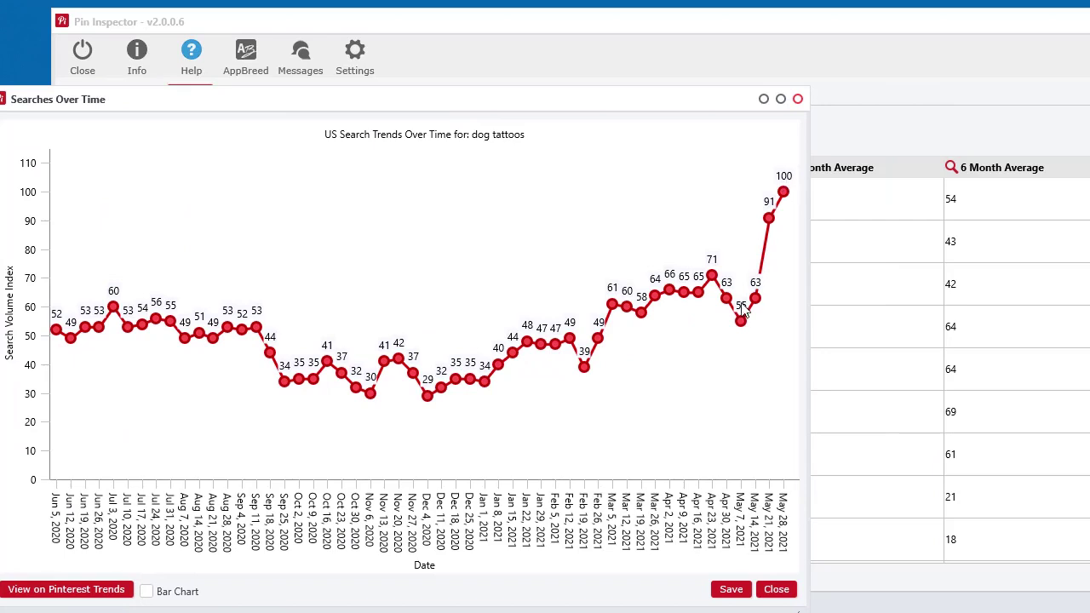
click(799, 99)
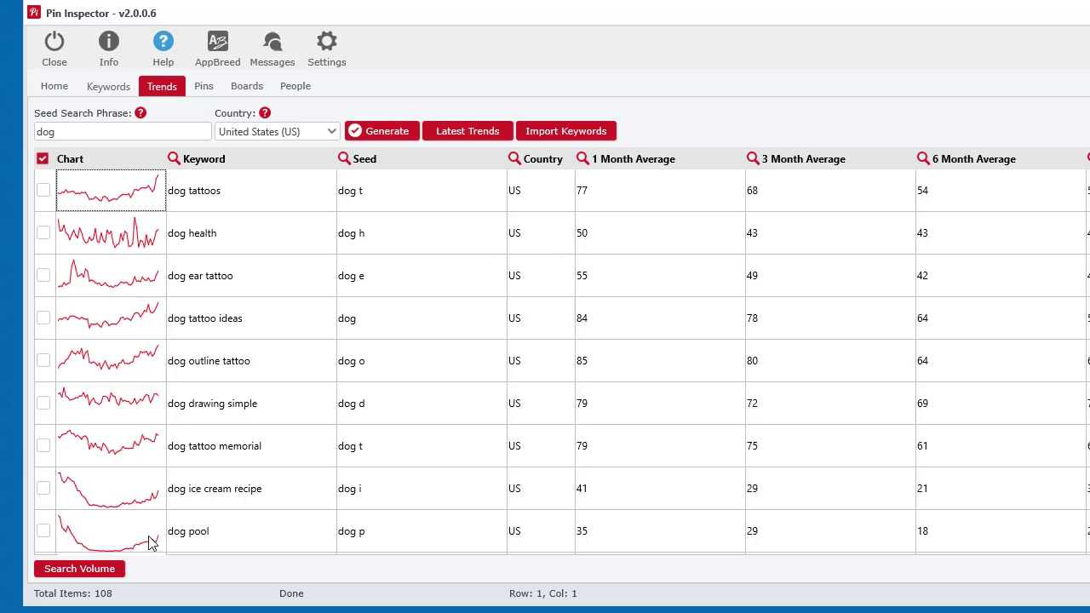
Step: Open the search trend chart for "dog ice cream recipe", examine its course over the year and close it
scroll(149, 543, down, 1)
click(135, 416)
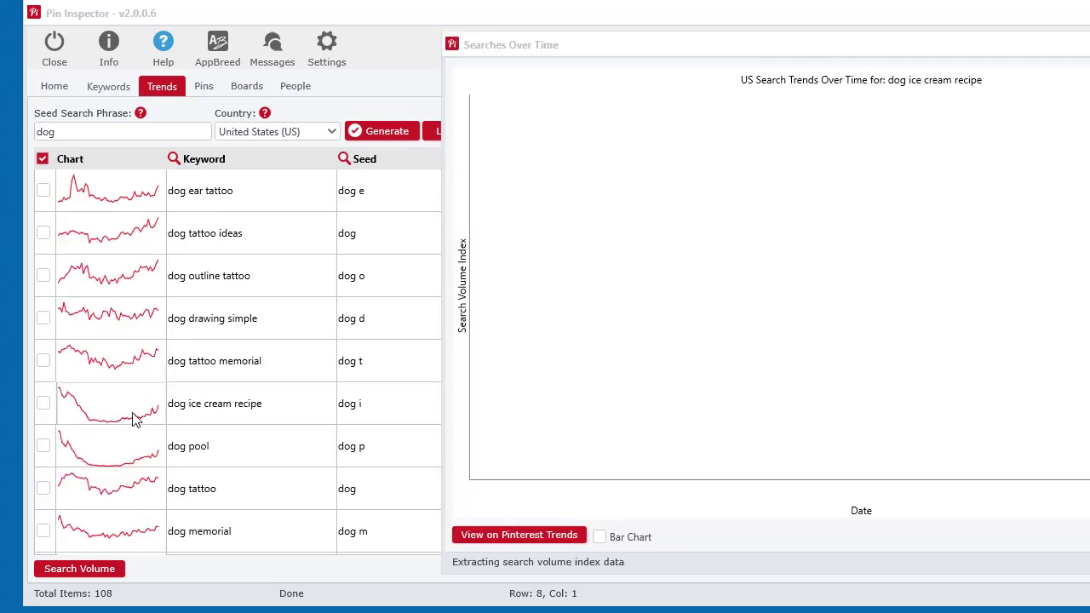
drag(882, 49, 416, 68)
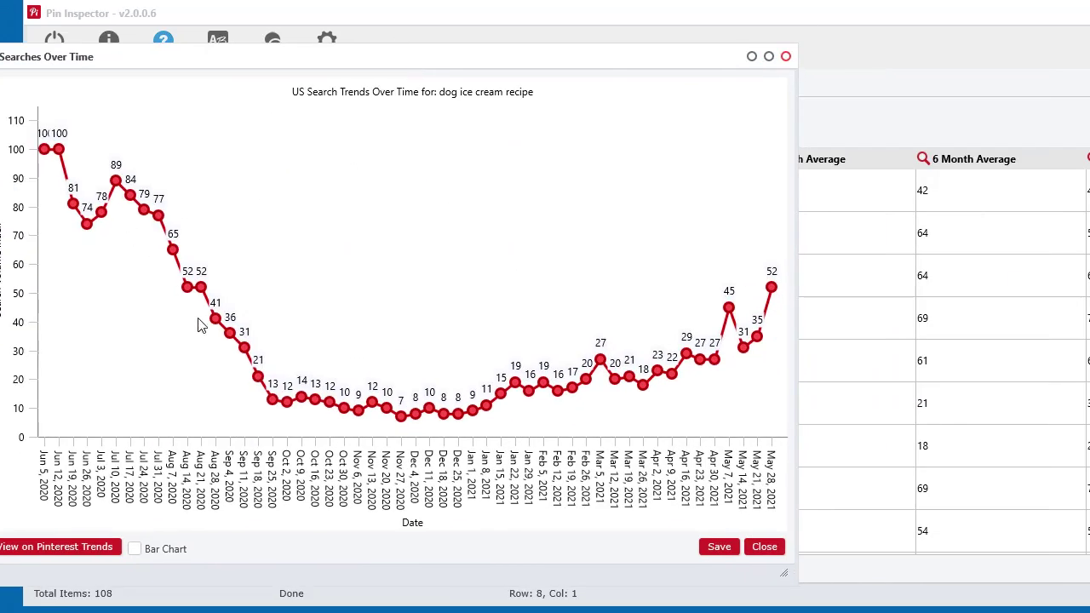
click(785, 57)
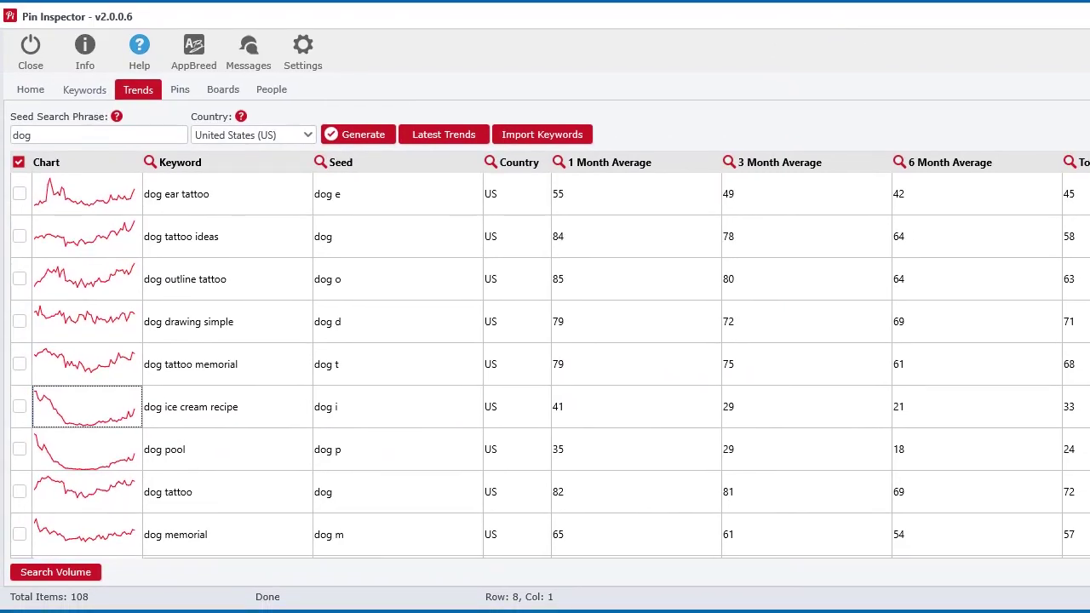
Step: Clear all trends results from the table and empty the seed search phrase
drag(1089, 609, 1084, 594)
drag(1070, 602, 1074, 599)
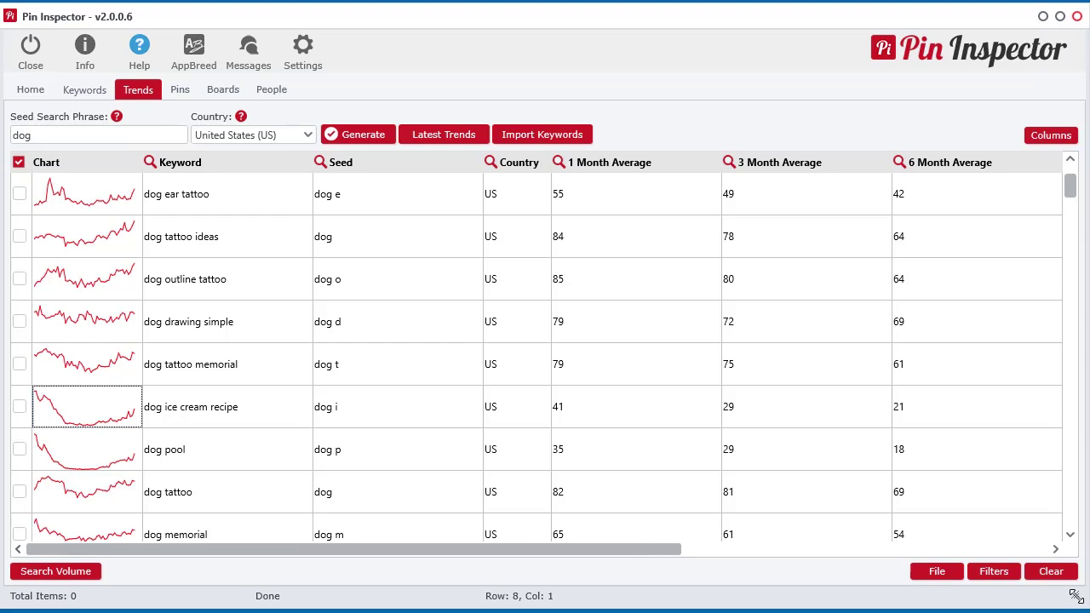
click(1051, 582)
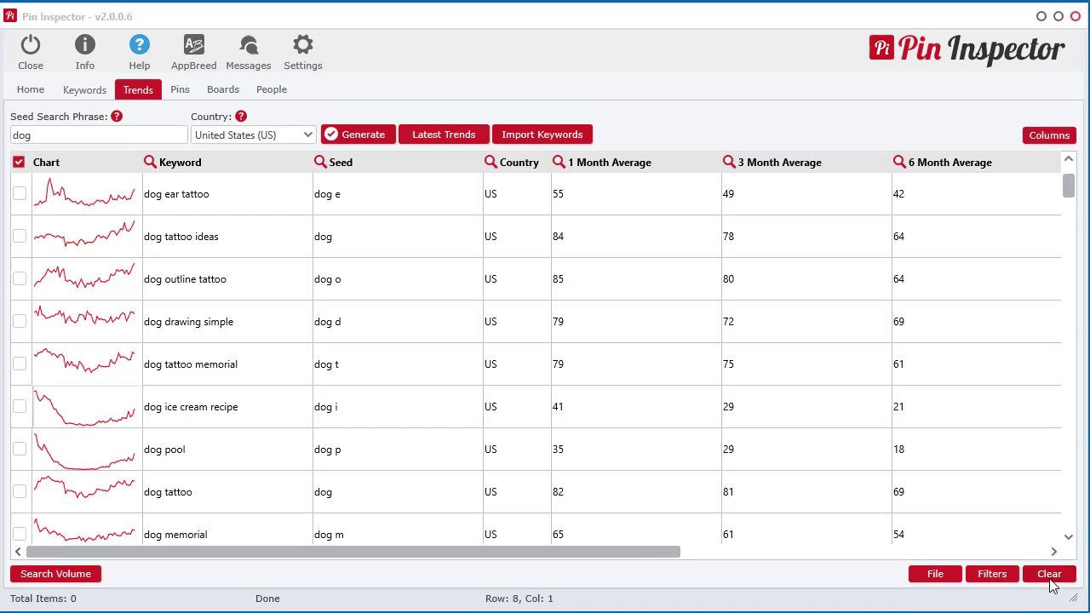
click(660, 420)
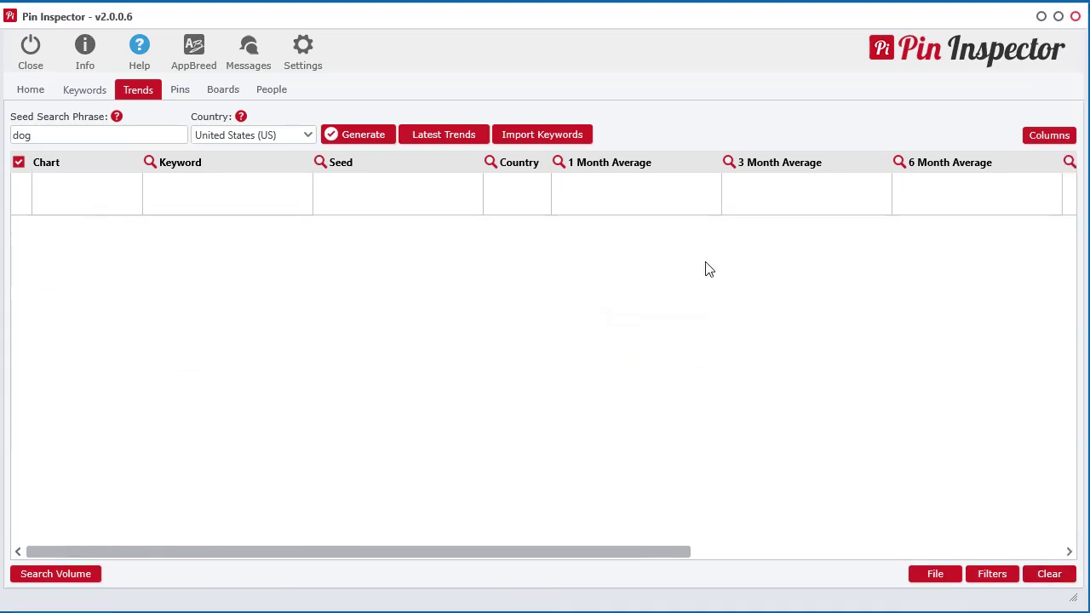
double_click(92, 137)
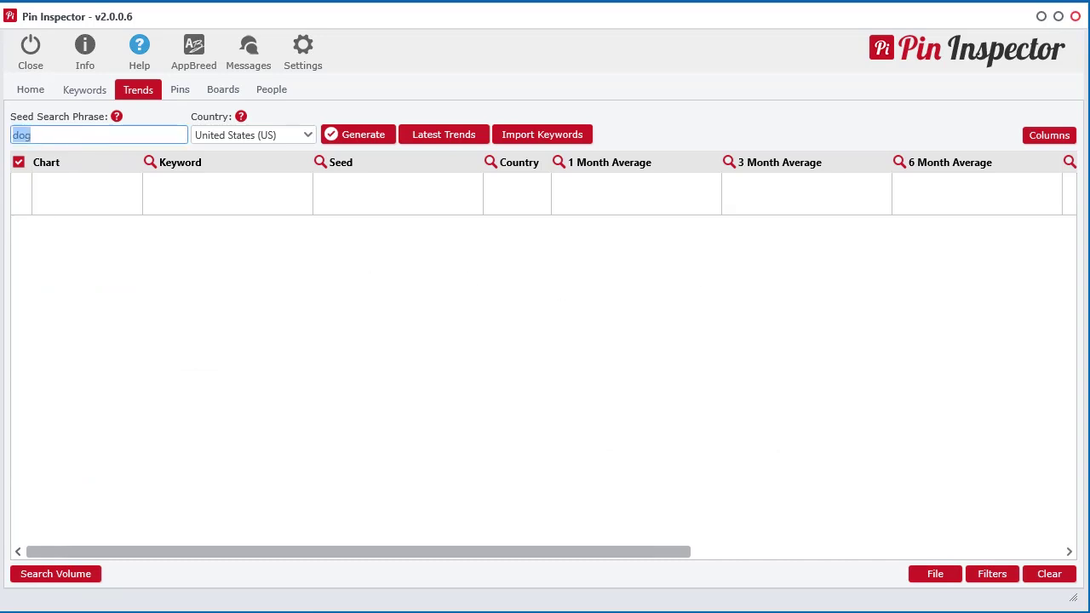
key(BackSpace)
Step: Switch to Pinterest Trends in the browser, examine this week's top trends and the category sections, and return to Pin Inspector
key(alt+Tab)
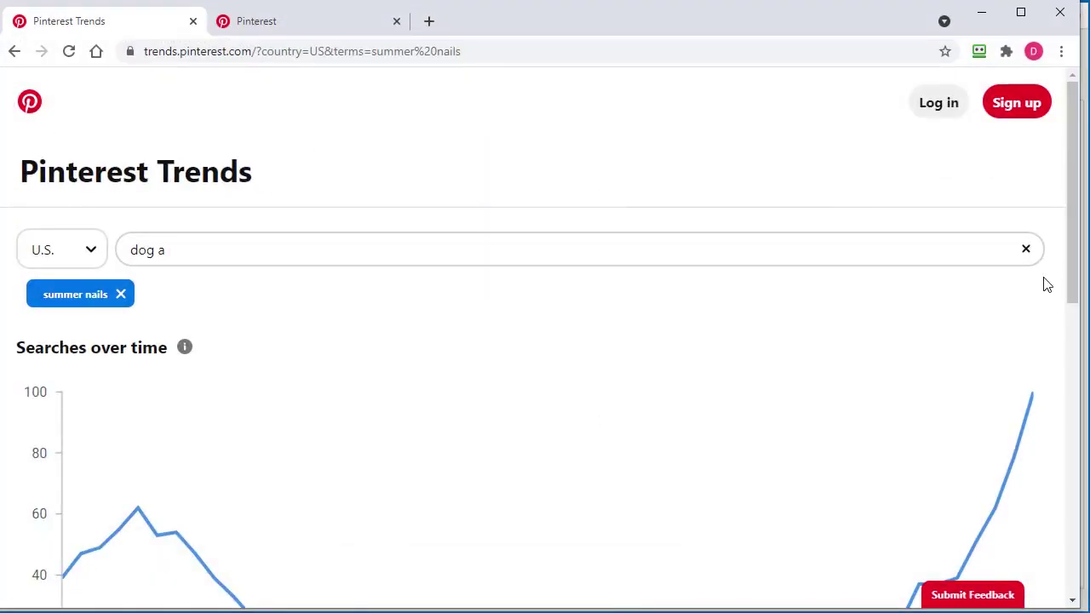
scroll(472, 146, down, 1)
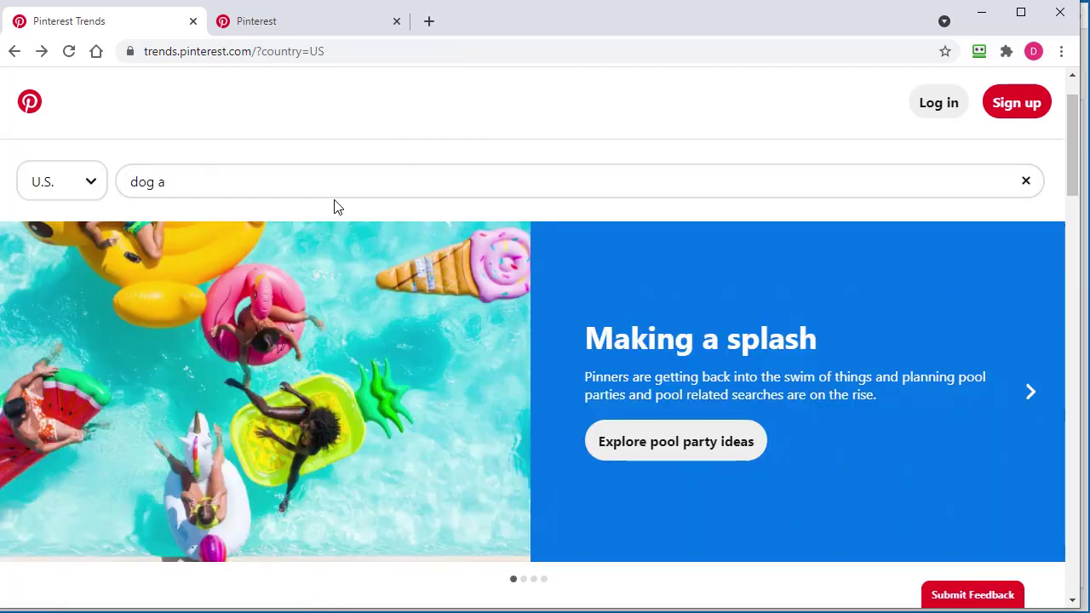
scroll(494, 383, down, 5)
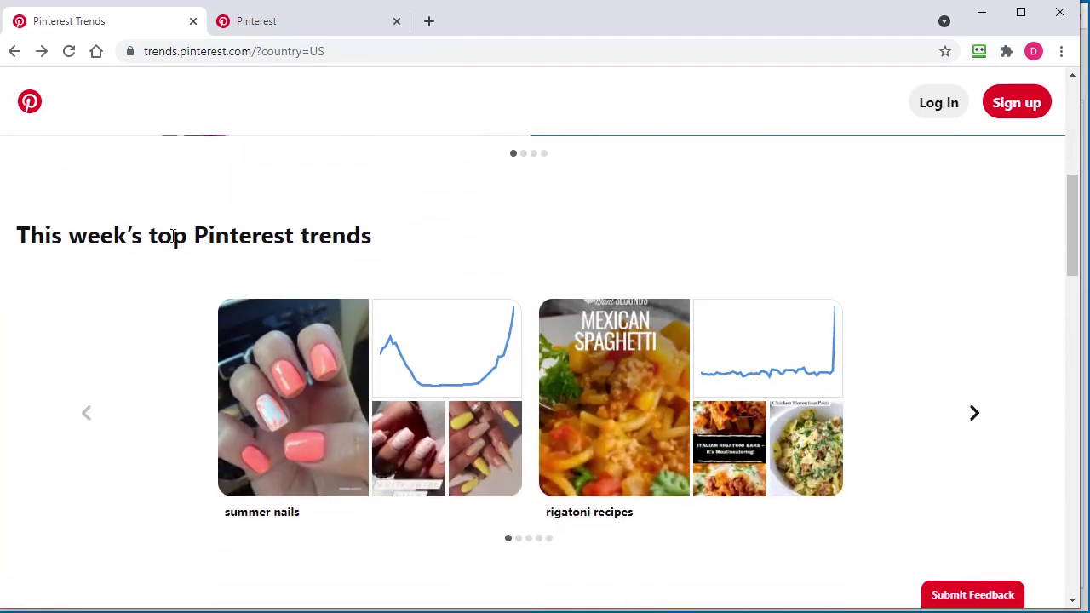
drag(385, 246, 162, 235)
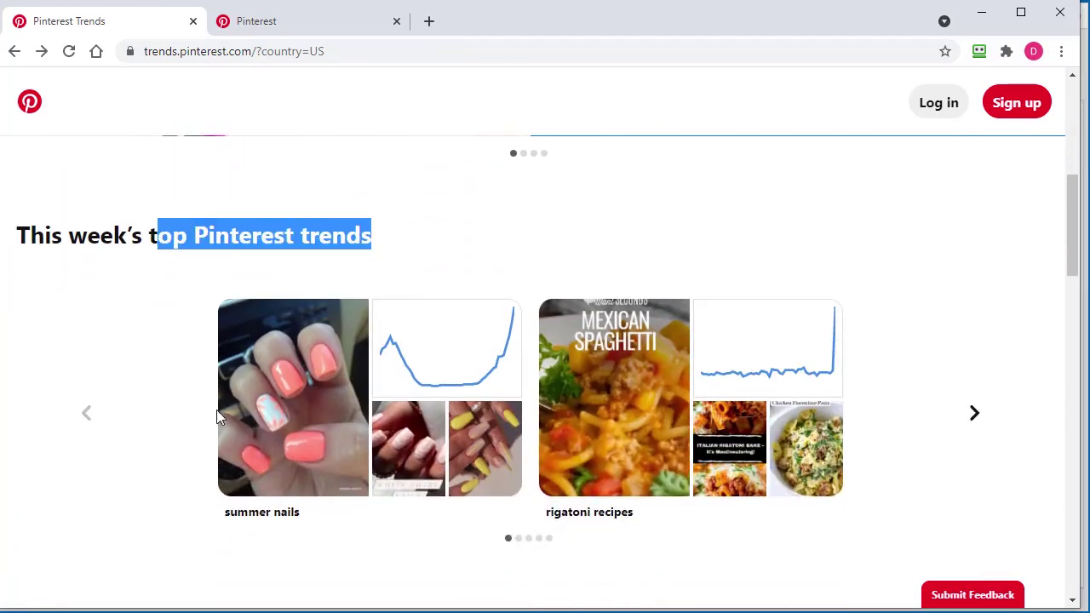
scroll(324, 450, down, 15)
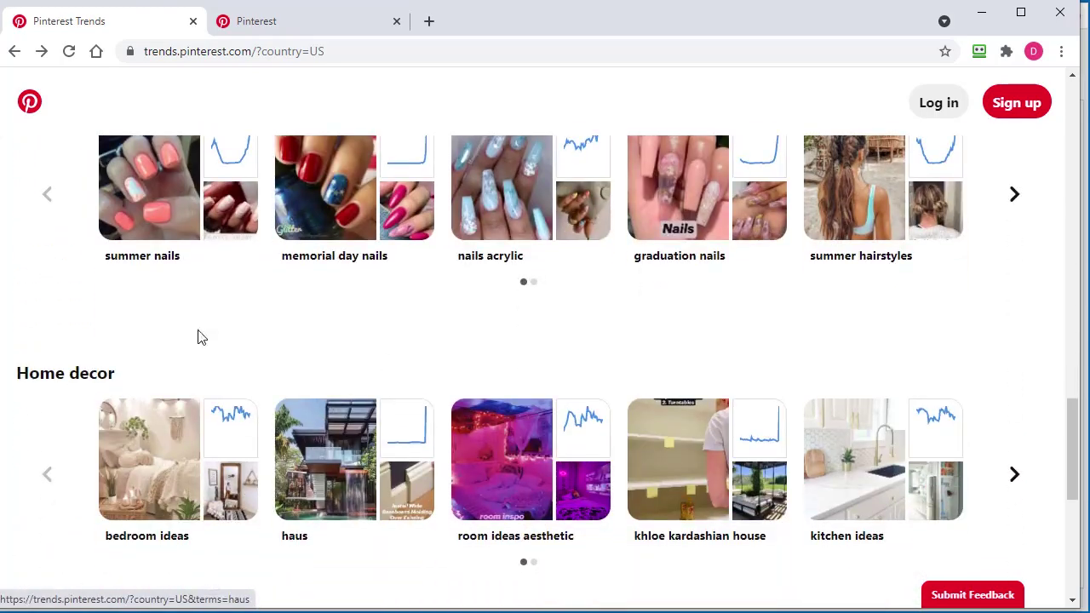
scroll(185, 368, down, 5)
scroll(236, 482, up, 9)
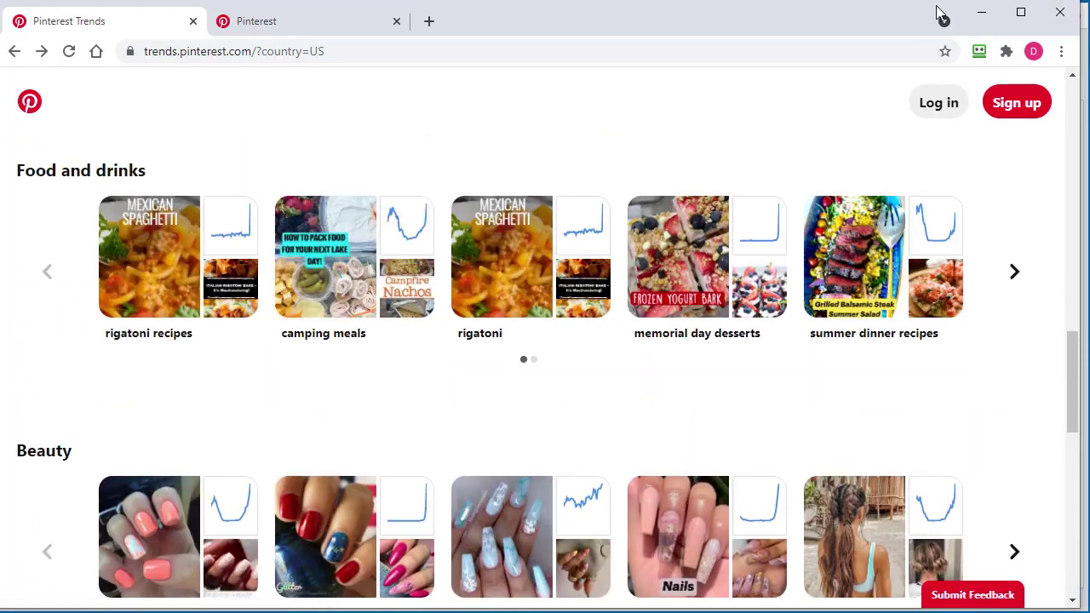
click(981, 12)
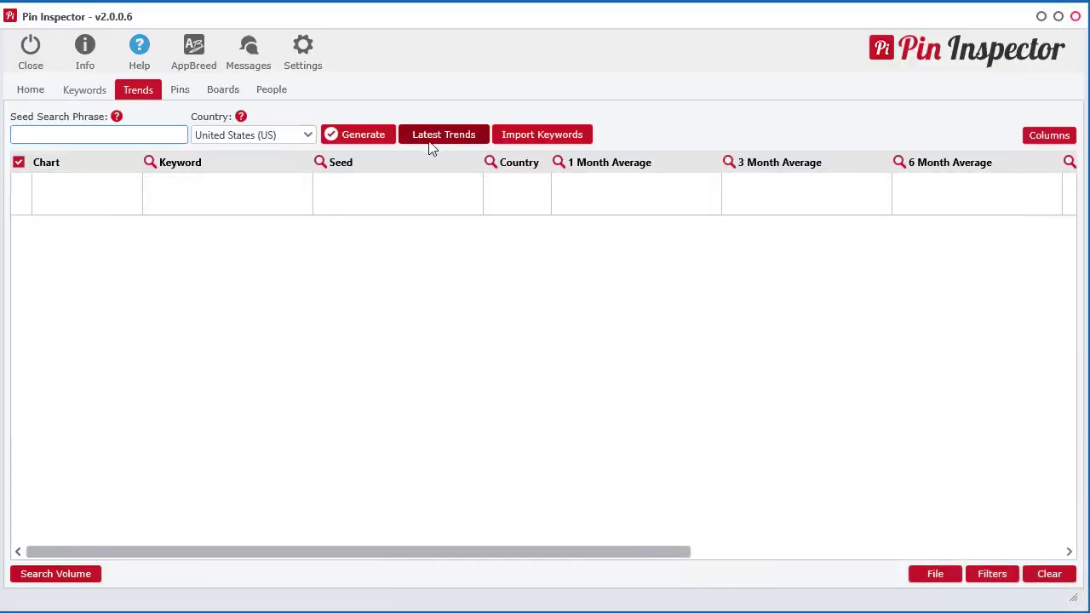
Step: Extract the latest Pinterest trends for the United States and sort them by Trending Spike in descending order
click(431, 138)
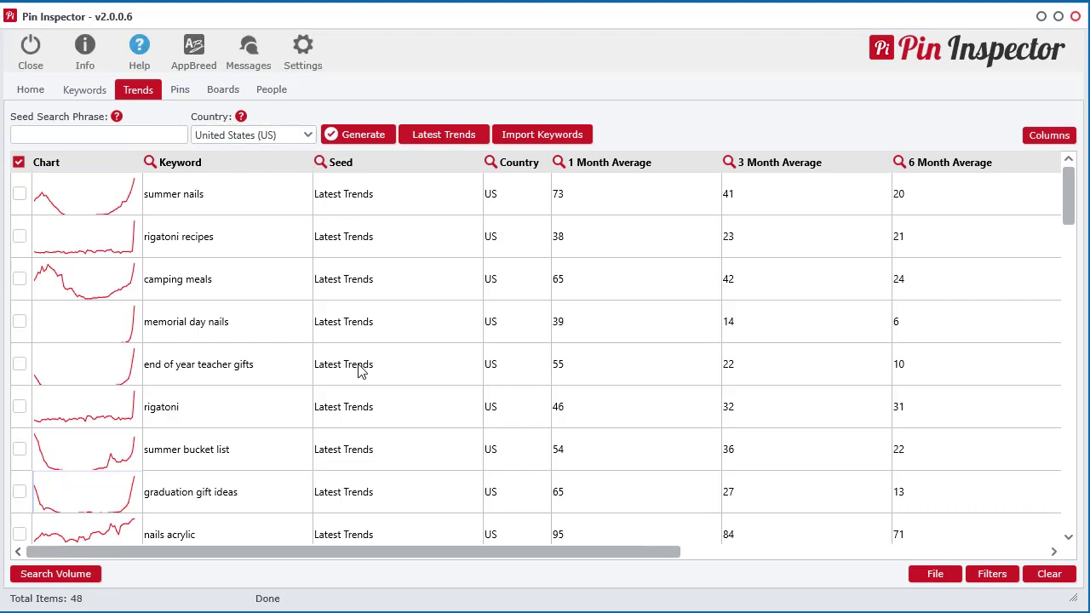
drag(1069, 197, 571, 445)
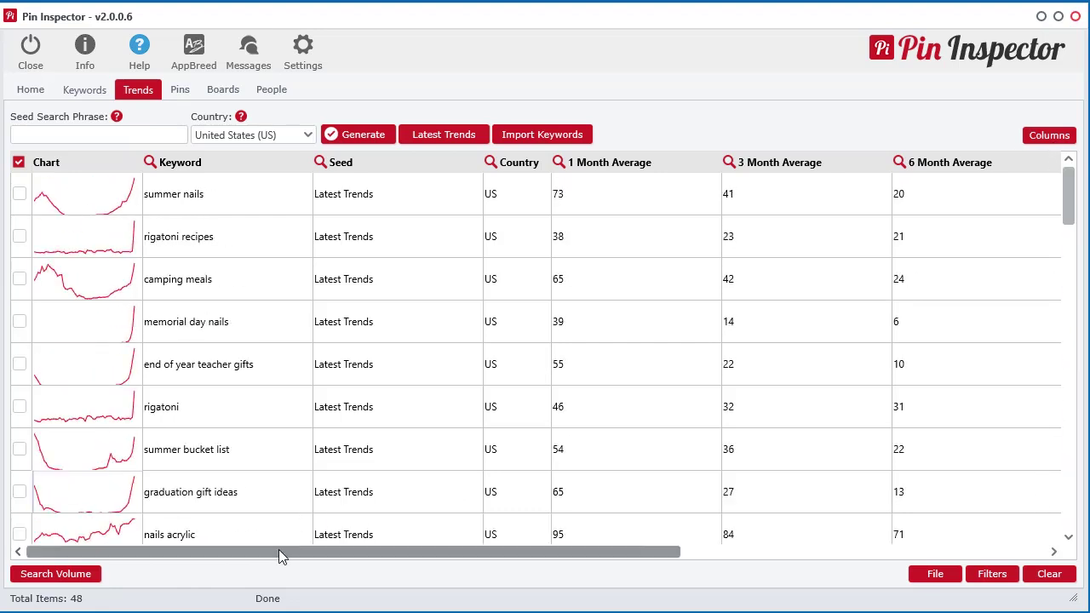
drag(279, 549, 868, 560)
click(930, 166)
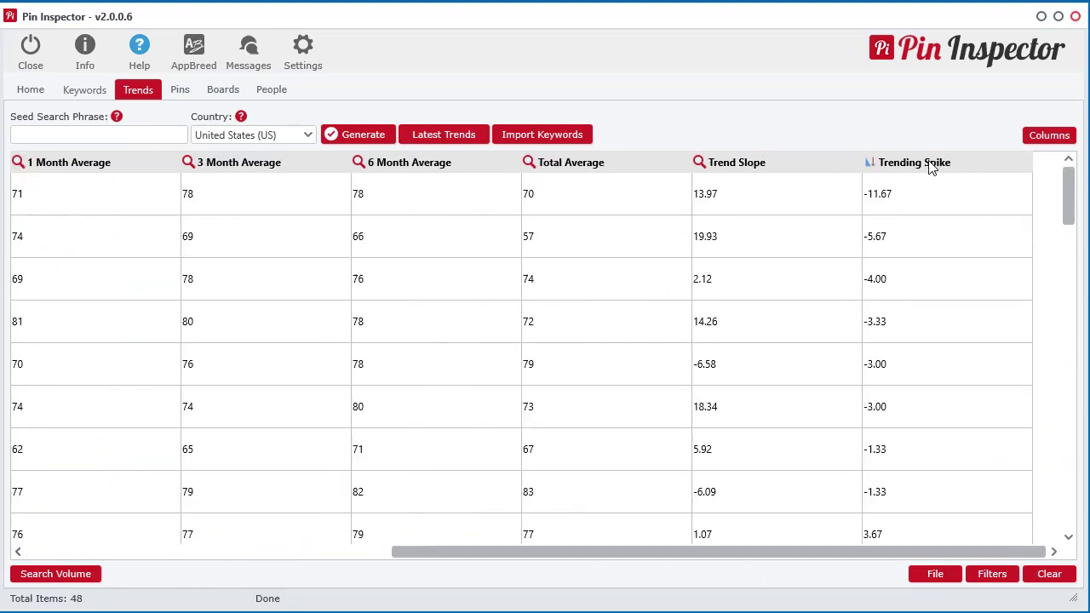
click(930, 166)
drag(952, 550, 540, 576)
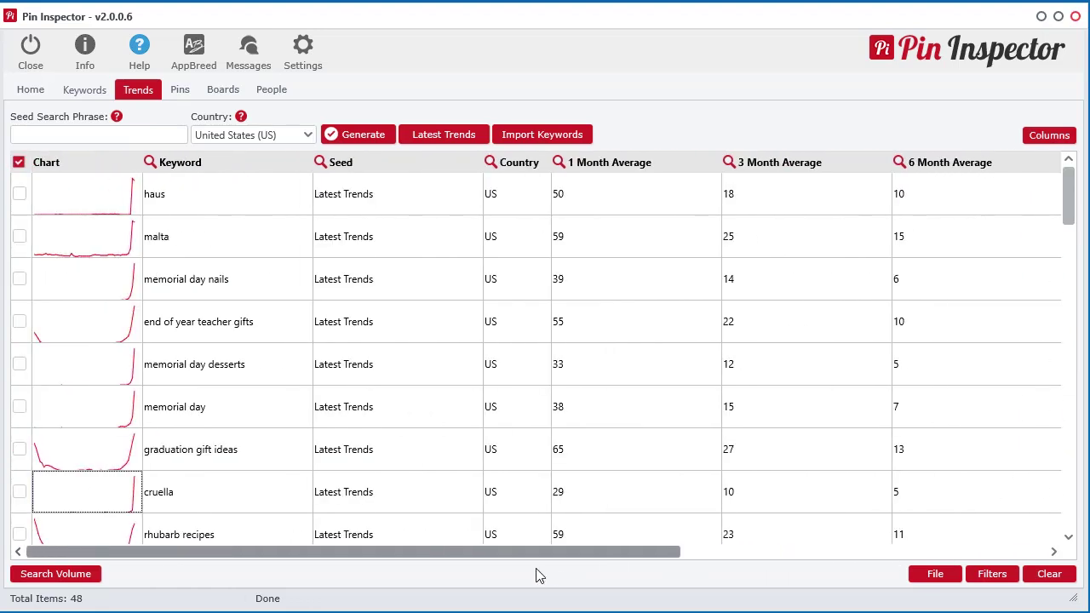
Step: Open the search trend chart for "haus", examine its course over the year and close it
click(136, 192)
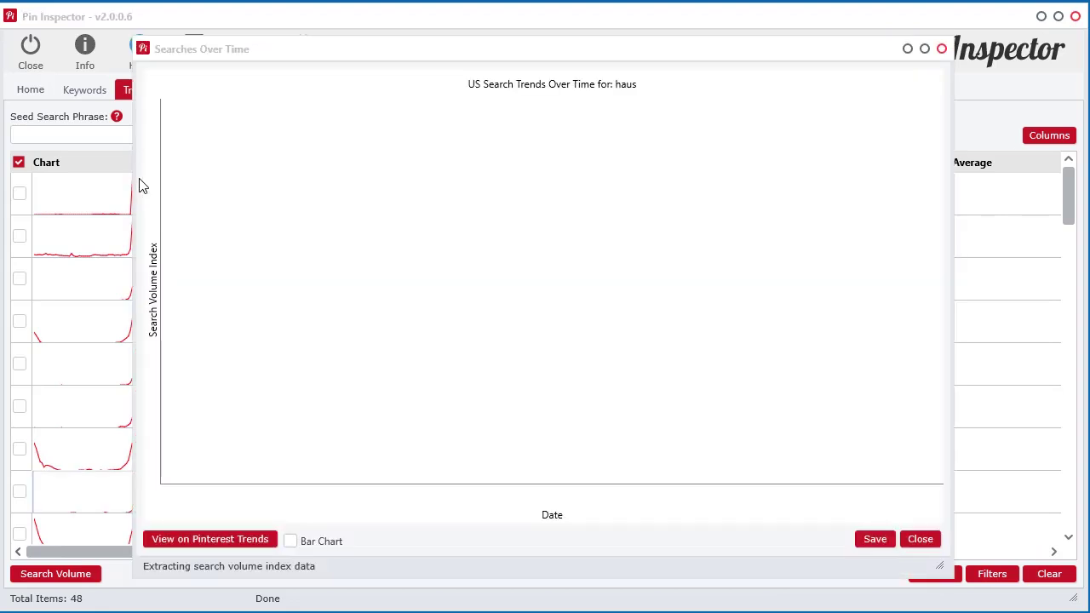
click(942, 49)
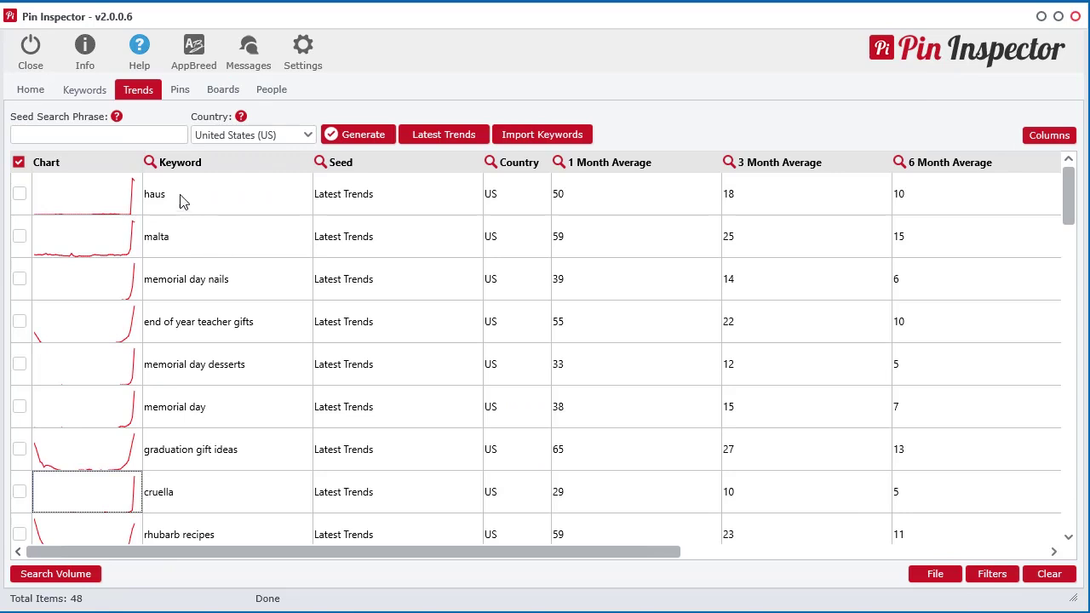
Step: Look up the keyword "haus" from the trends table with a Google search
click(206, 207)
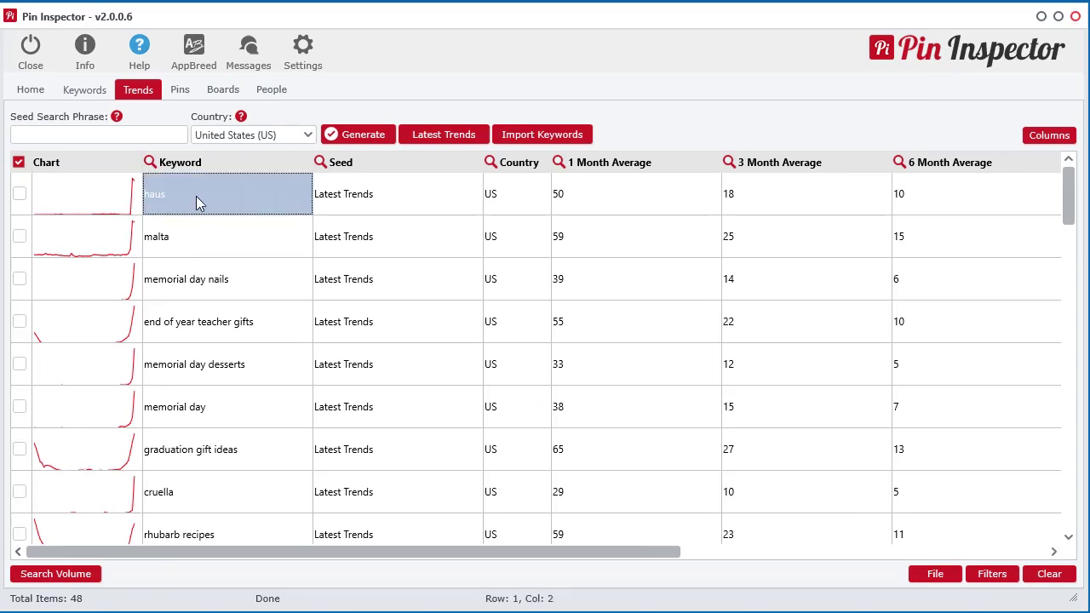
right_click(196, 202)
mouse_move(260, 362)
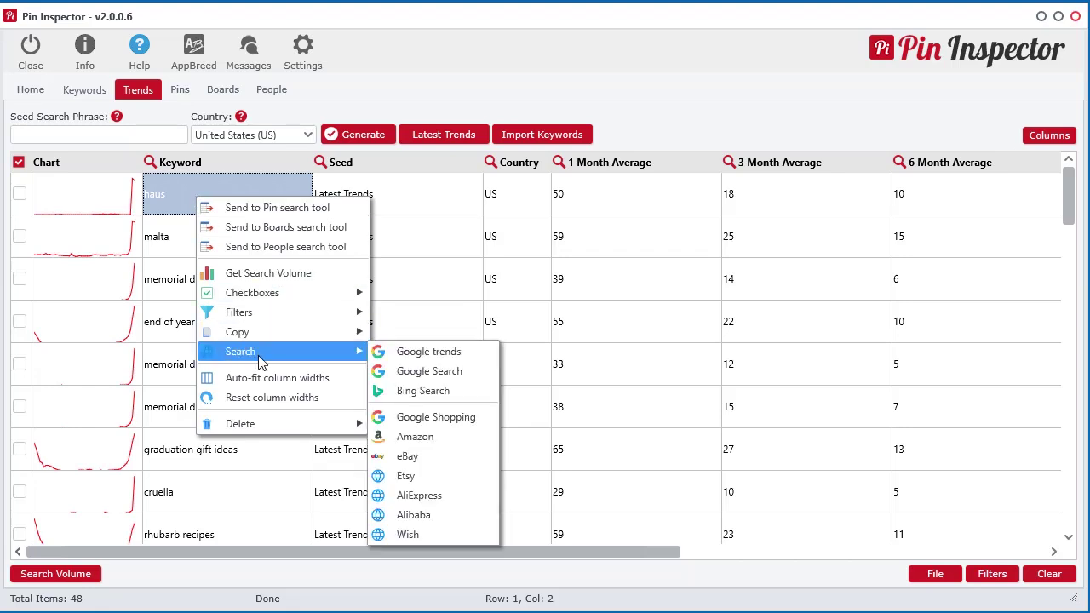
click(432, 374)
click(817, 424)
click(182, 191)
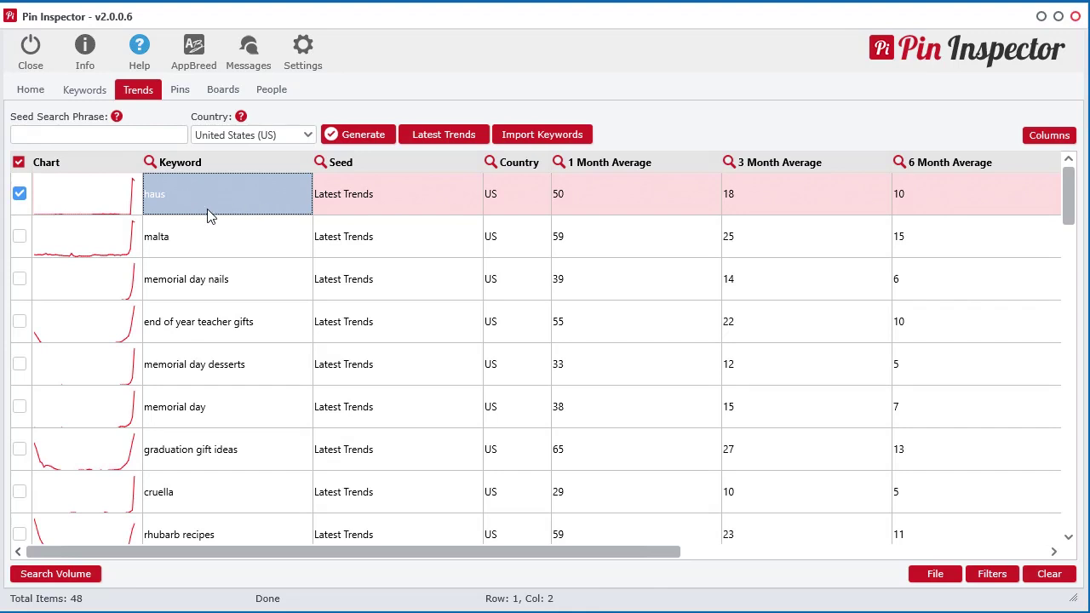
right_click(195, 199)
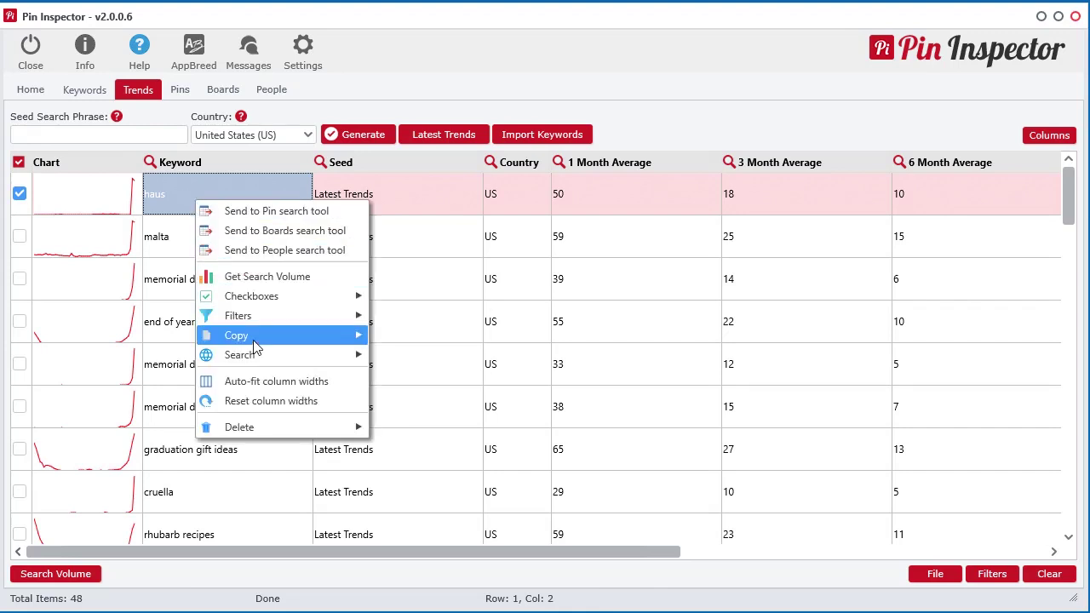
mouse_move(256, 354)
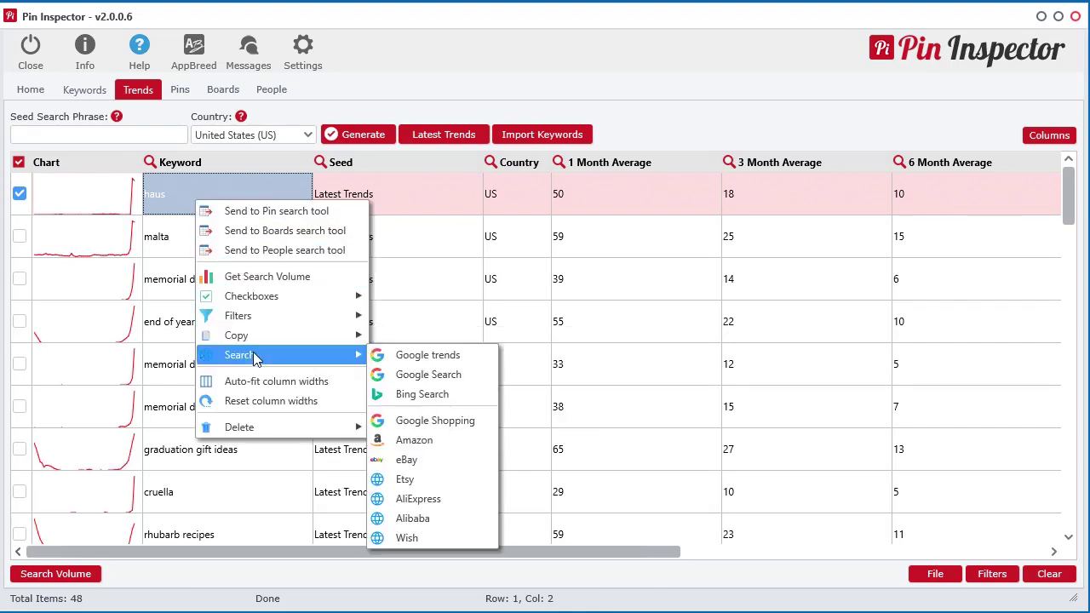
click(422, 375)
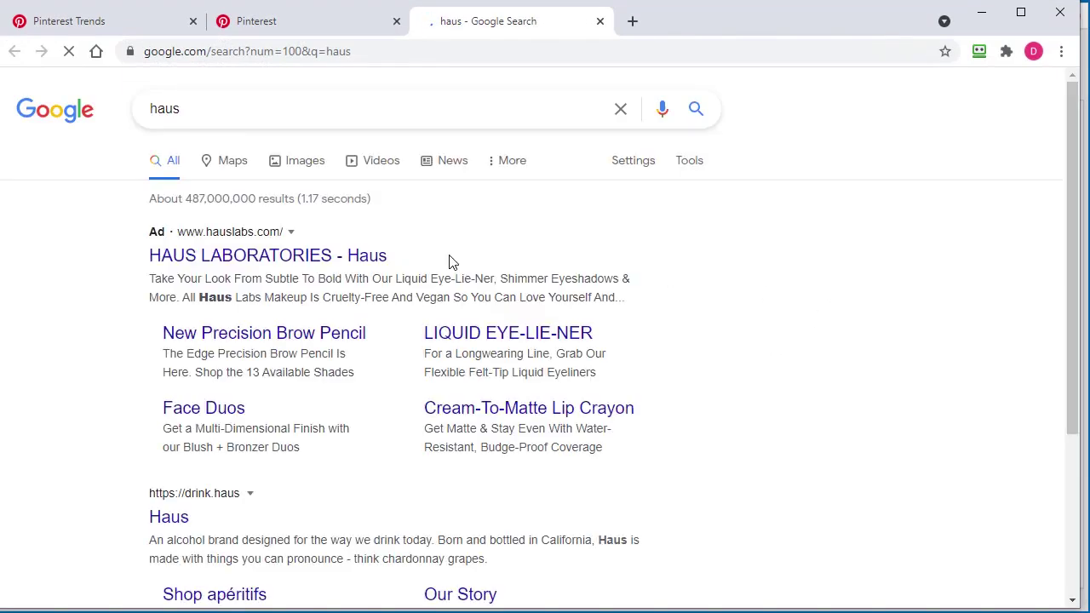
Step: Examine the Google results for "haus", close that browser tab and return to Pin Inspector
scroll(93, 422, down, 4)
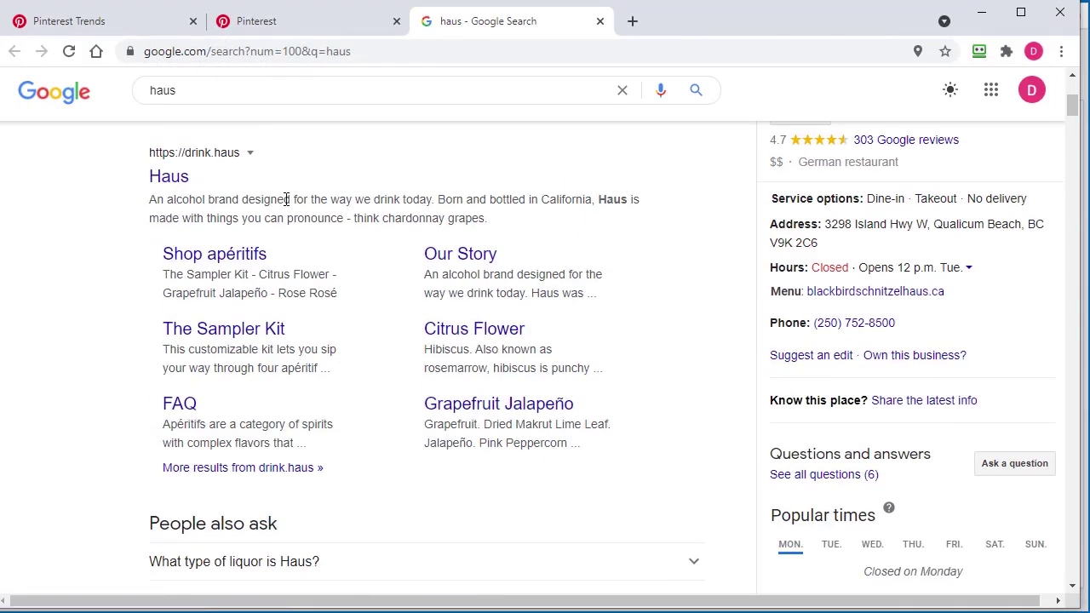
scroll(351, 332, down, 5)
scroll(408, 256, up, 3)
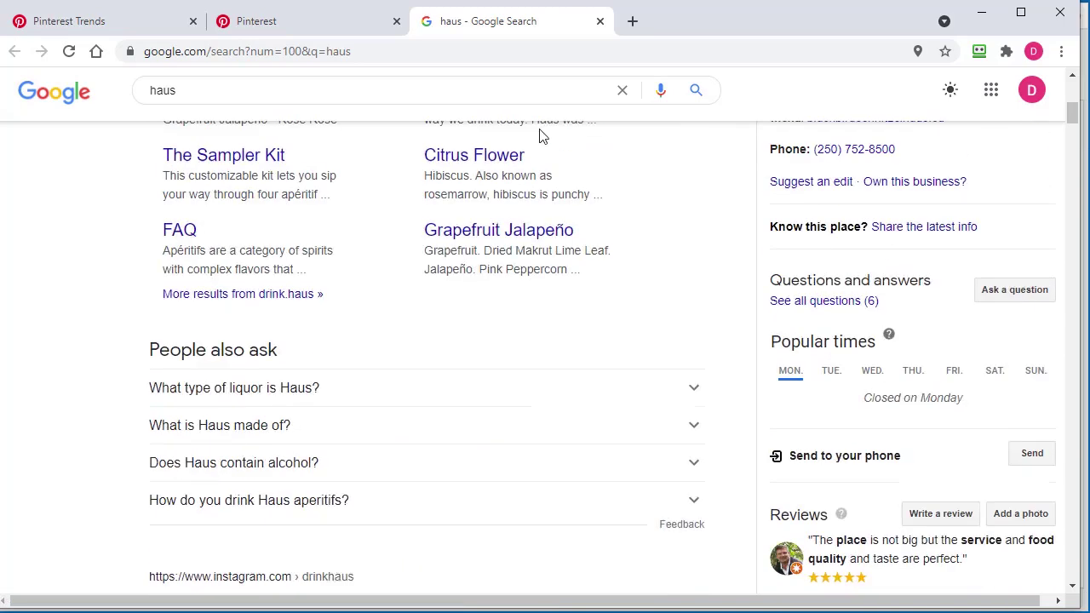
click(600, 20)
click(981, 12)
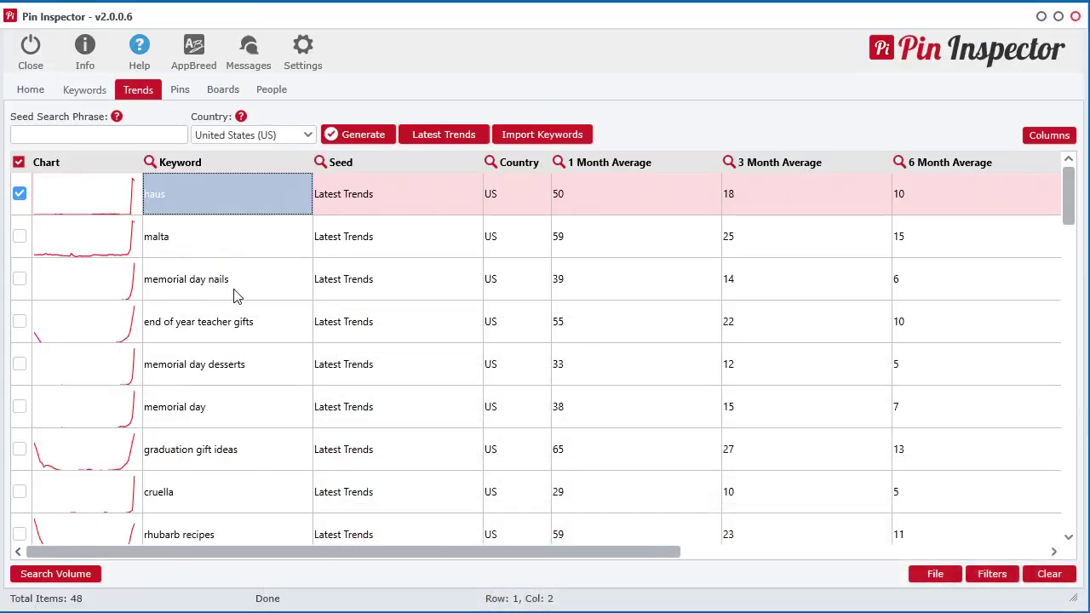
Step: Examine the latest trending keywords and their mini charts through the table, ending on the "haus" row
click(262, 293)
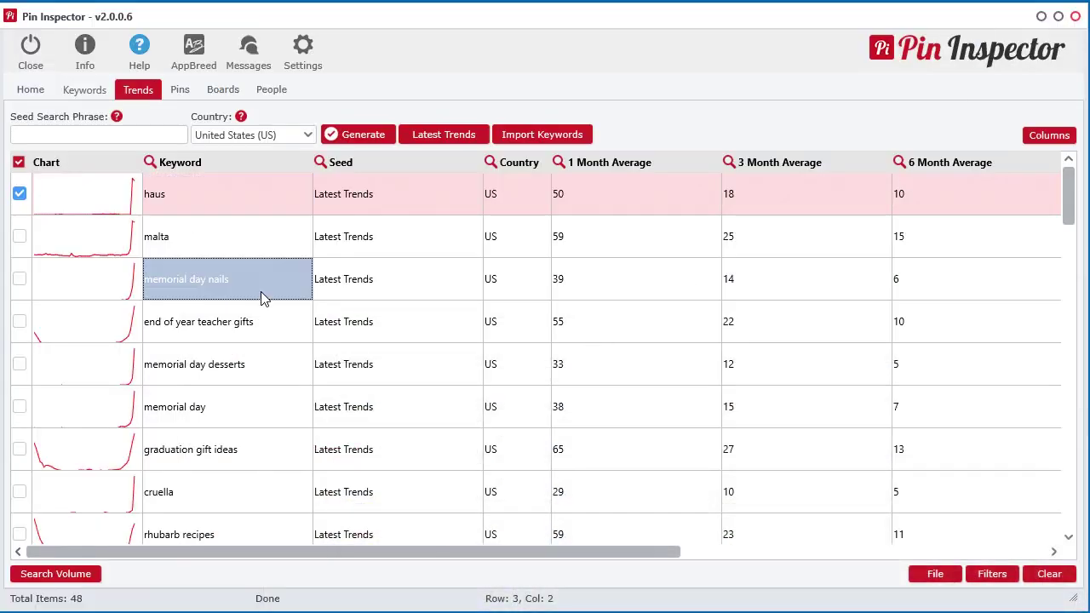
click(239, 332)
scroll(239, 355, down, 5)
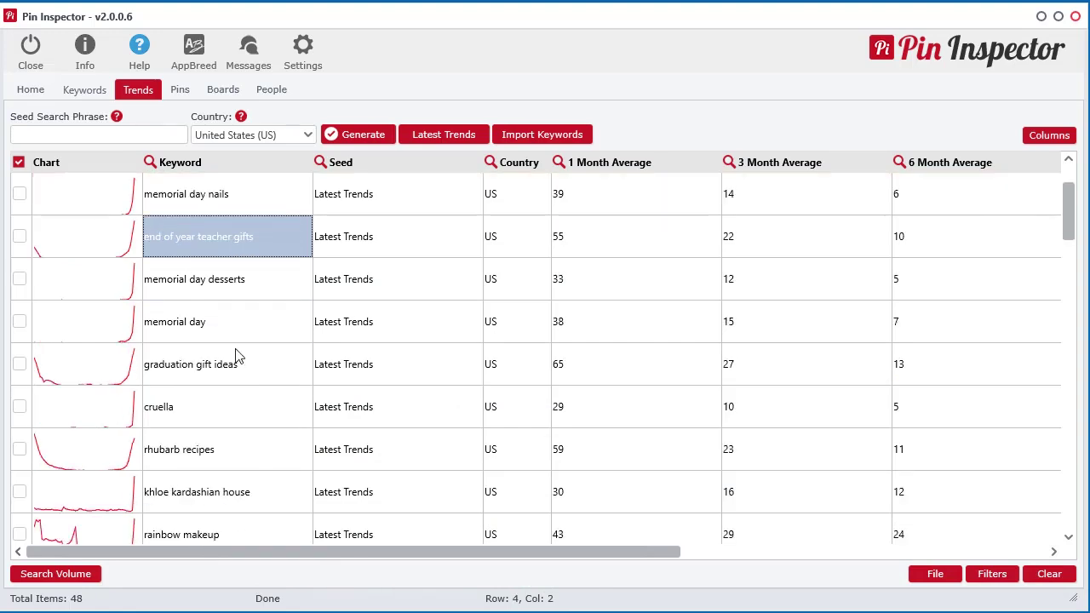
scroll(234, 500, down, 5)
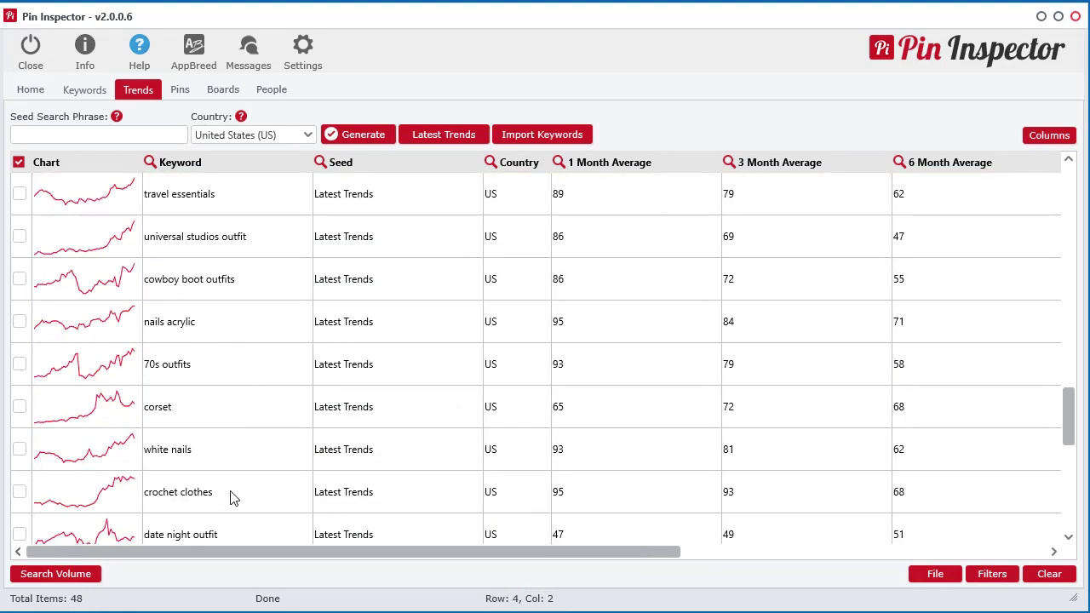
scroll(234, 500, up, 10)
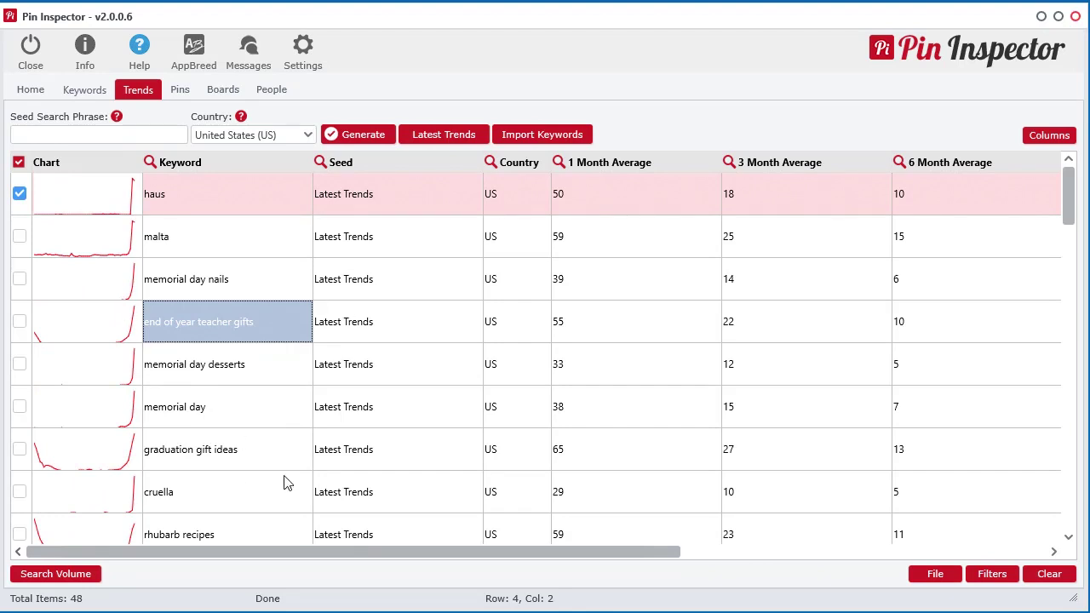
click(234, 204)
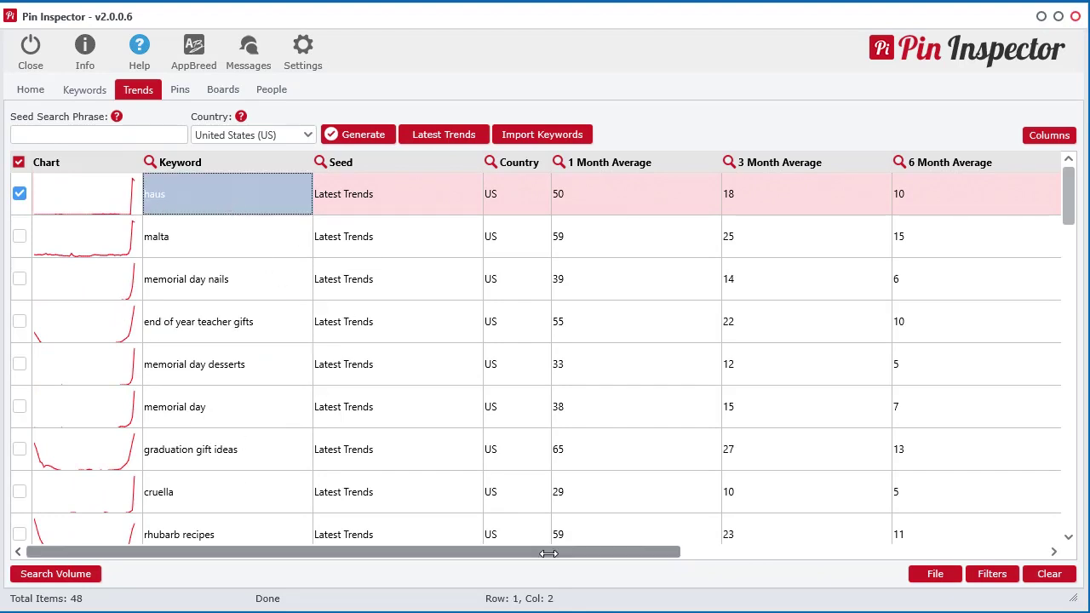
scroll(618, 545, right, 5)
scroll(618, 545, left, 5)
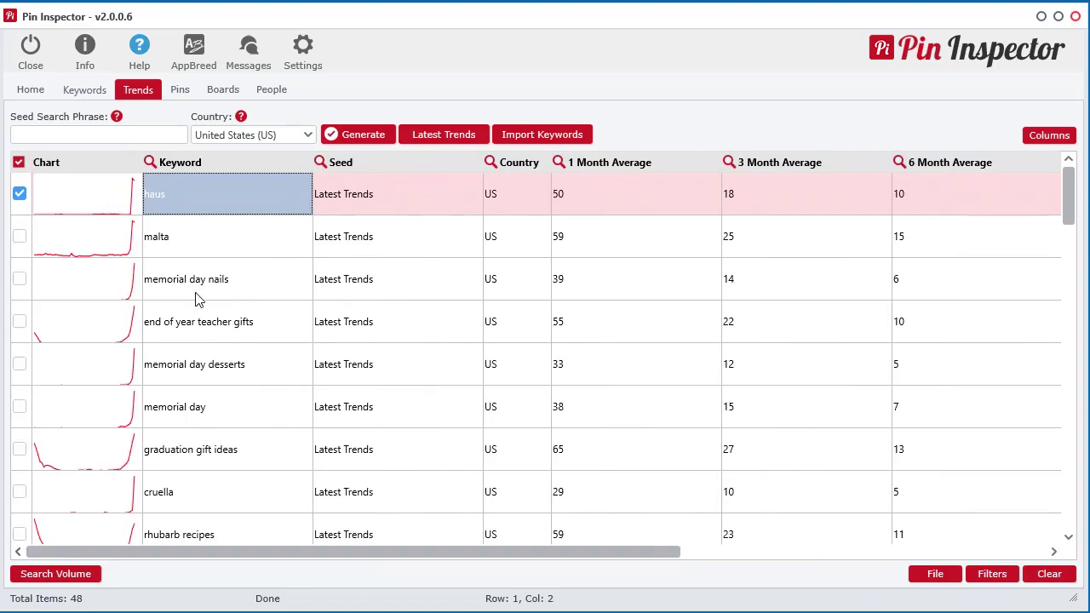
Step: Open the search trend chart for "malta" and enlarge its window to examine the weekly values
click(89, 248)
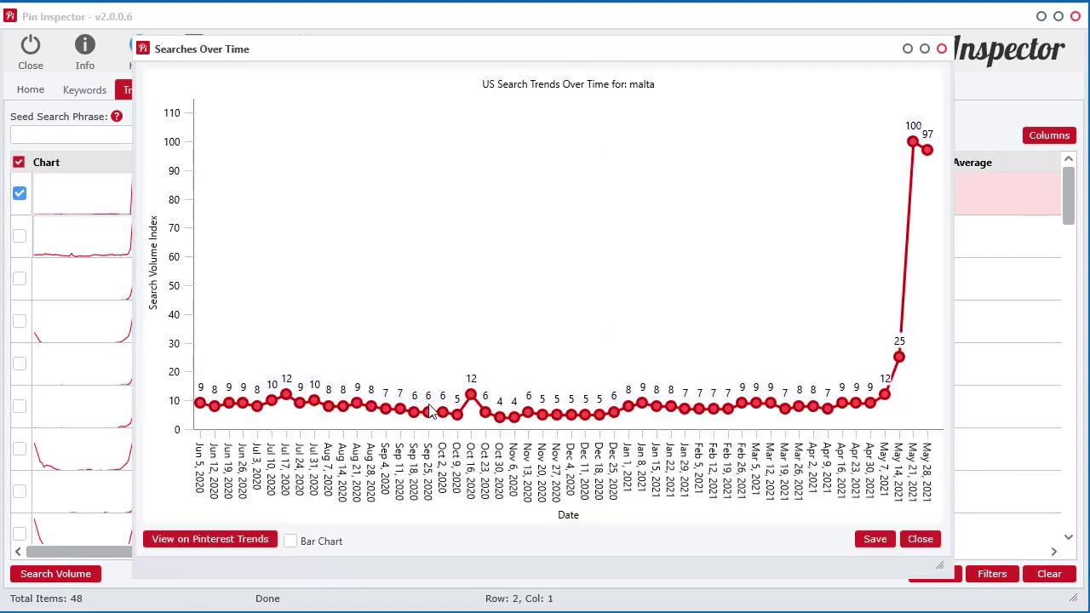
drag(505, 52, 428, 19)
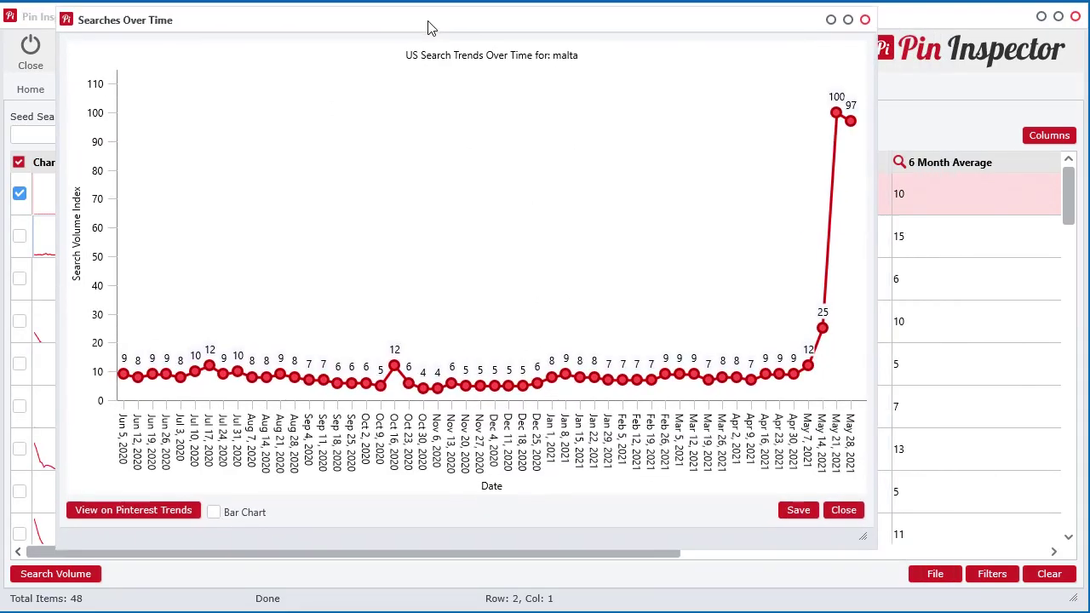
drag(862, 535, 1002, 588)
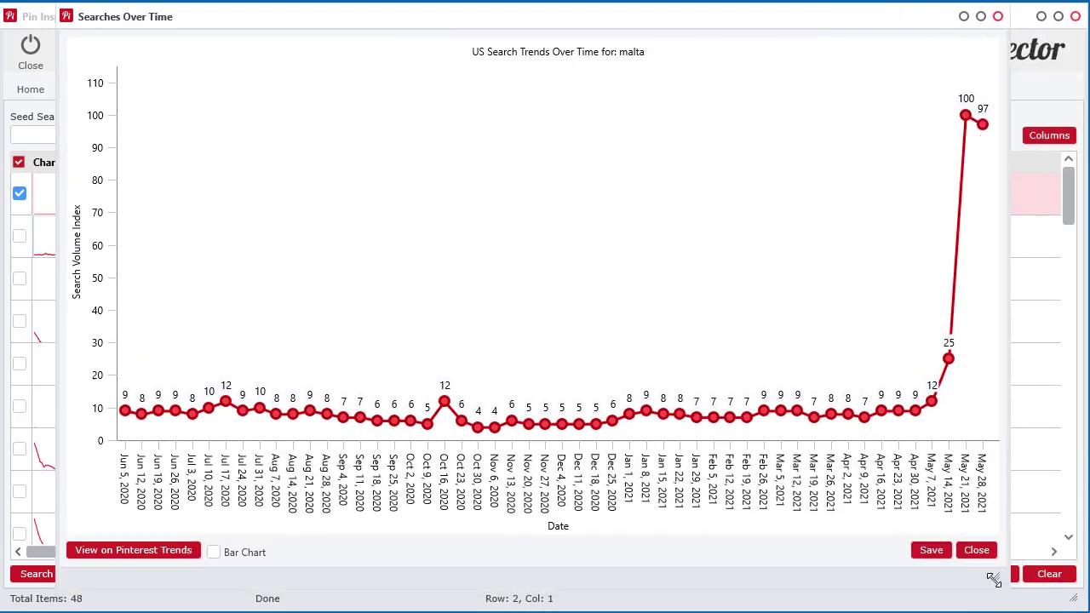
drag(585, 17, 548, 0)
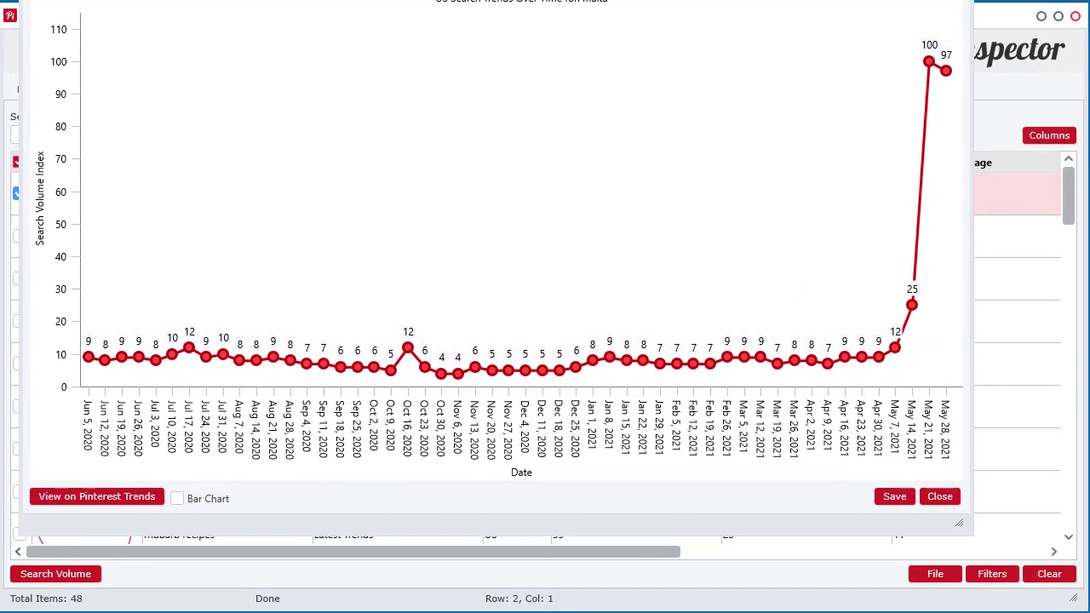
Step: View "malta" on the Pinterest Trends website and examine its chart and related trends
click(99, 501)
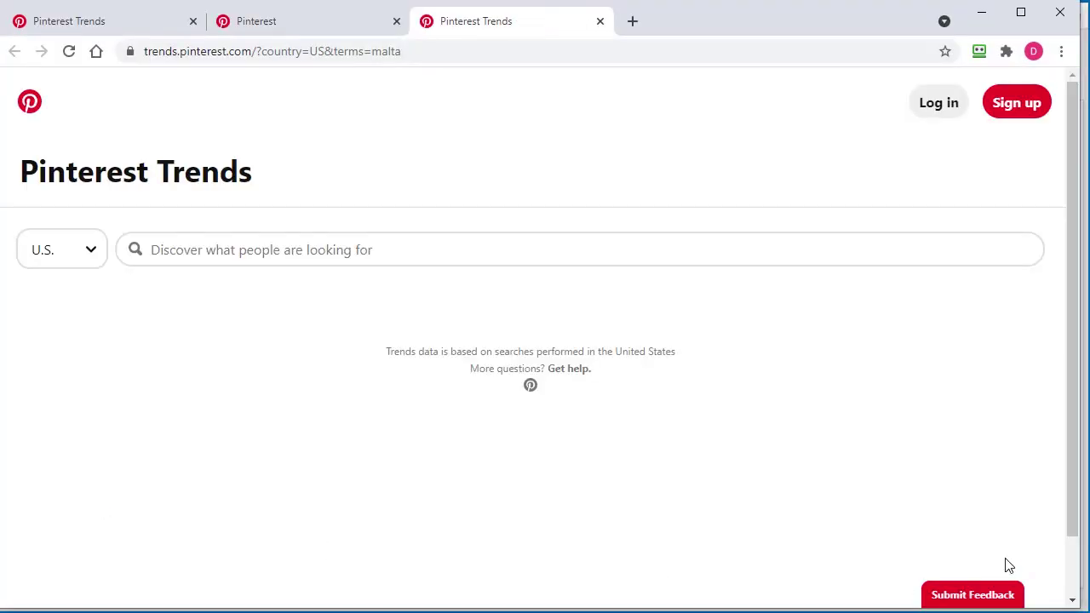
scroll(710, 432, down, 3)
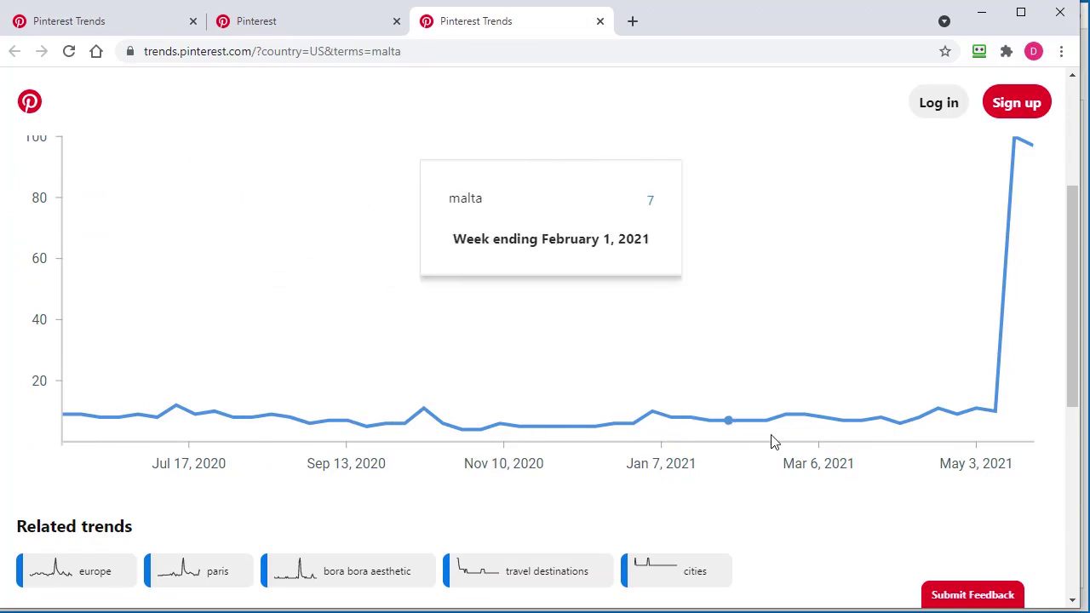
scroll(809, 434, down, 2)
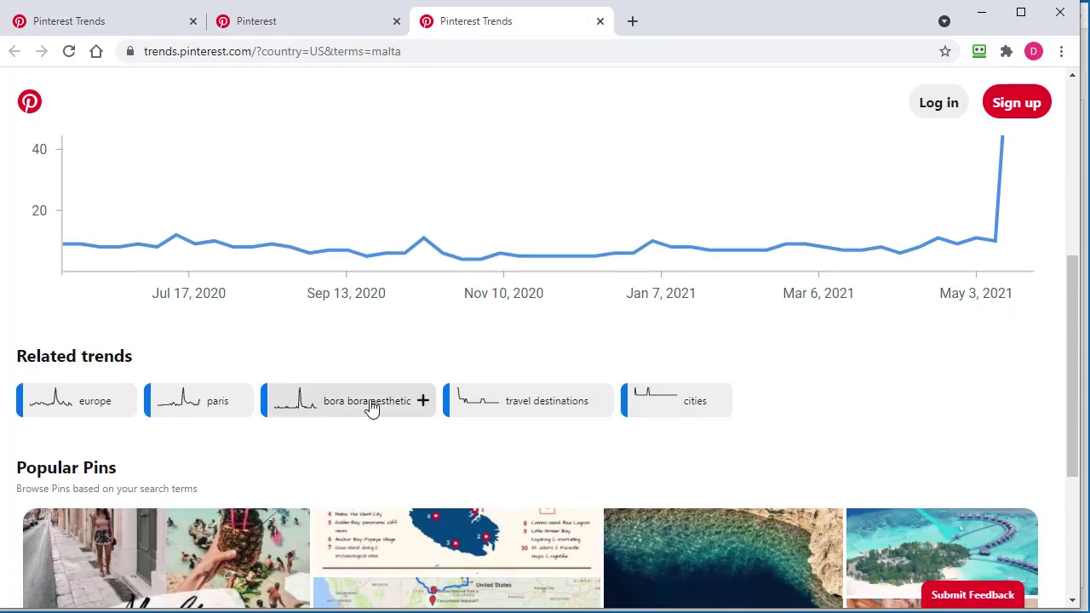
Step: Add the related trends europe, bora bora aesthetic and cities to the malta comparison, examine the chart and return to Pin Inspector
click(61, 407)
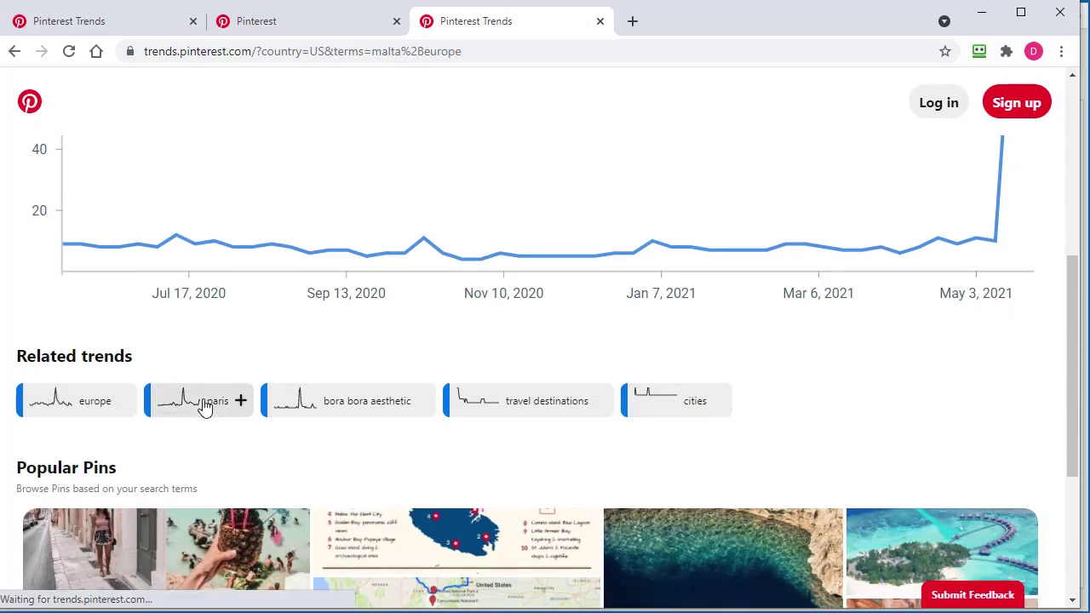
click(204, 407)
click(558, 411)
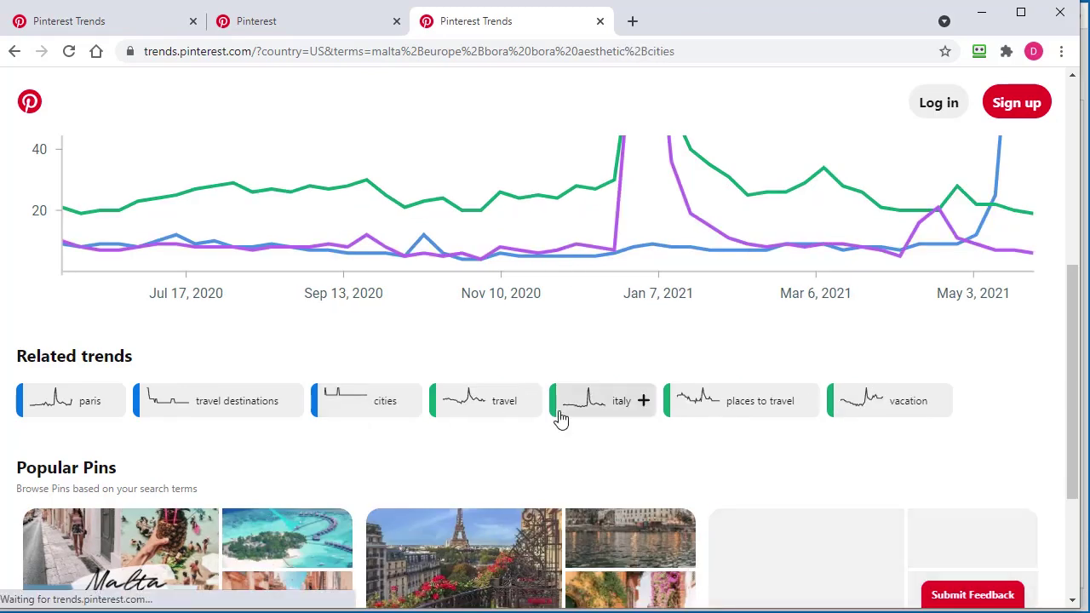
scroll(612, 407, up, 2)
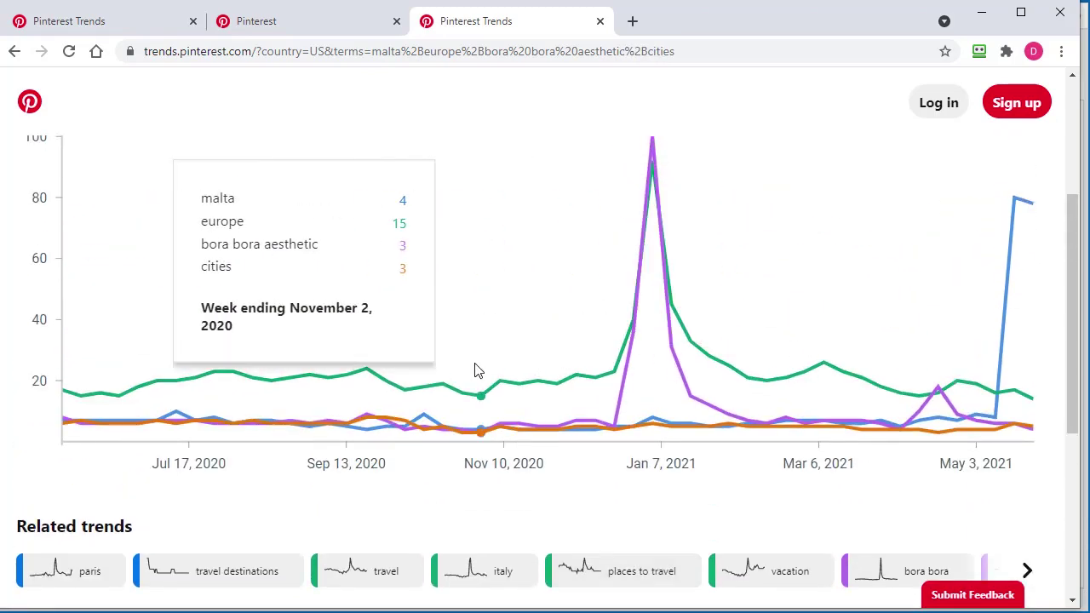
scroll(324, 451, down, 1)
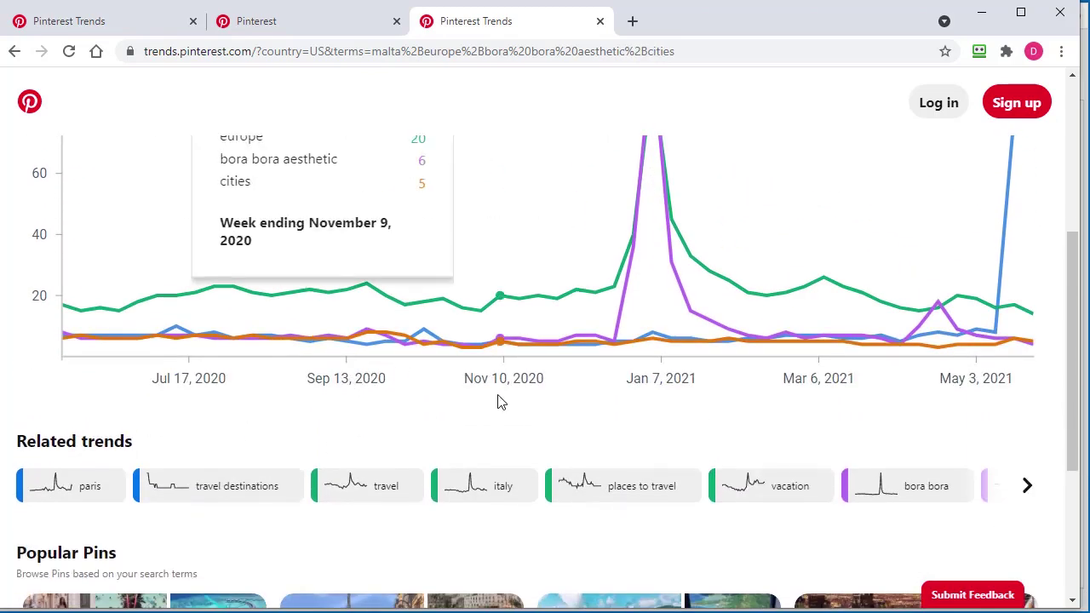
click(984, 21)
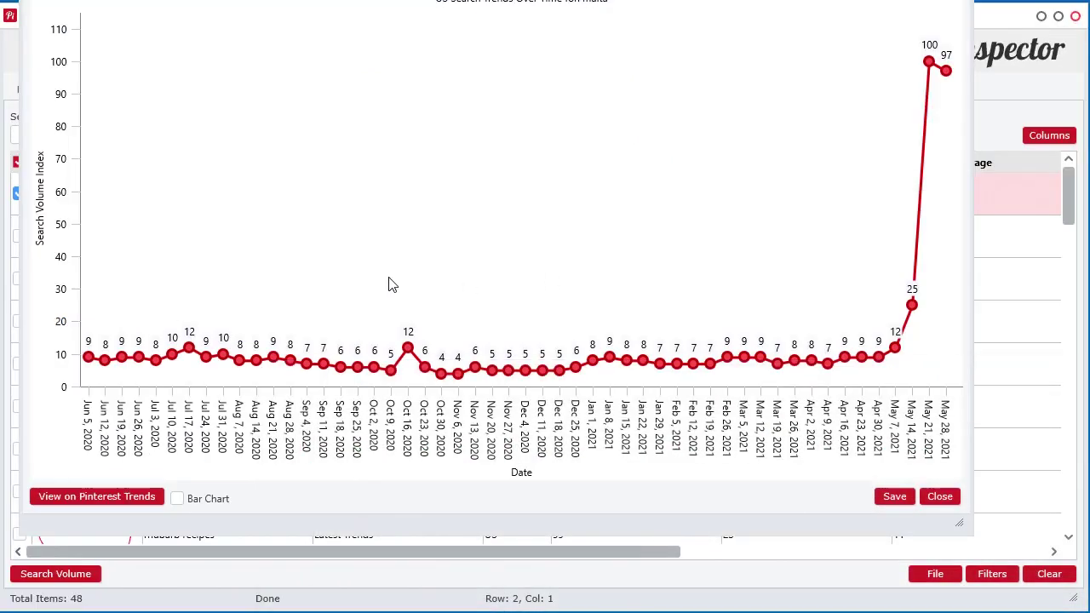
Step: Save the malta search trend chart as the PNG image malta-US-chart.png in the Pin Inspector 2 folder
drag(810, 219, 728, 136)
drag(581, 2, 657, 22)
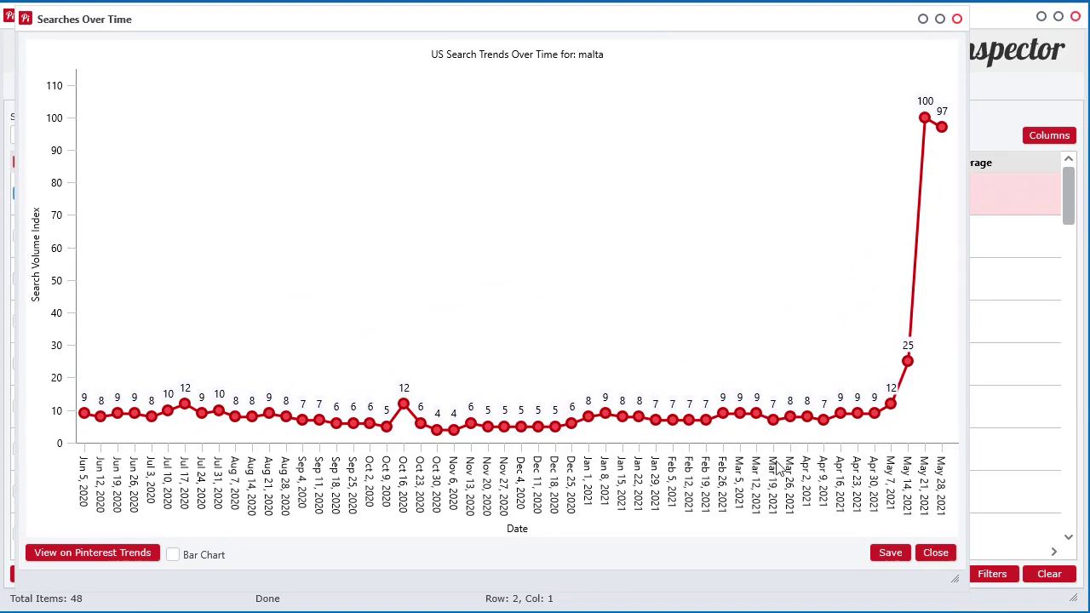
drag(701, 13, 626, 0)
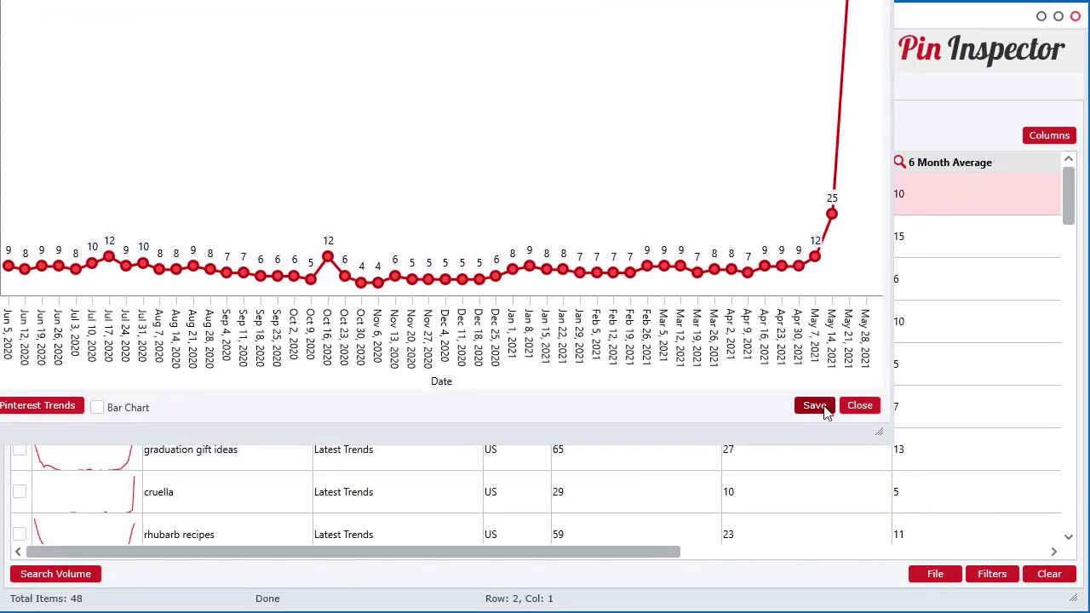
click(825, 407)
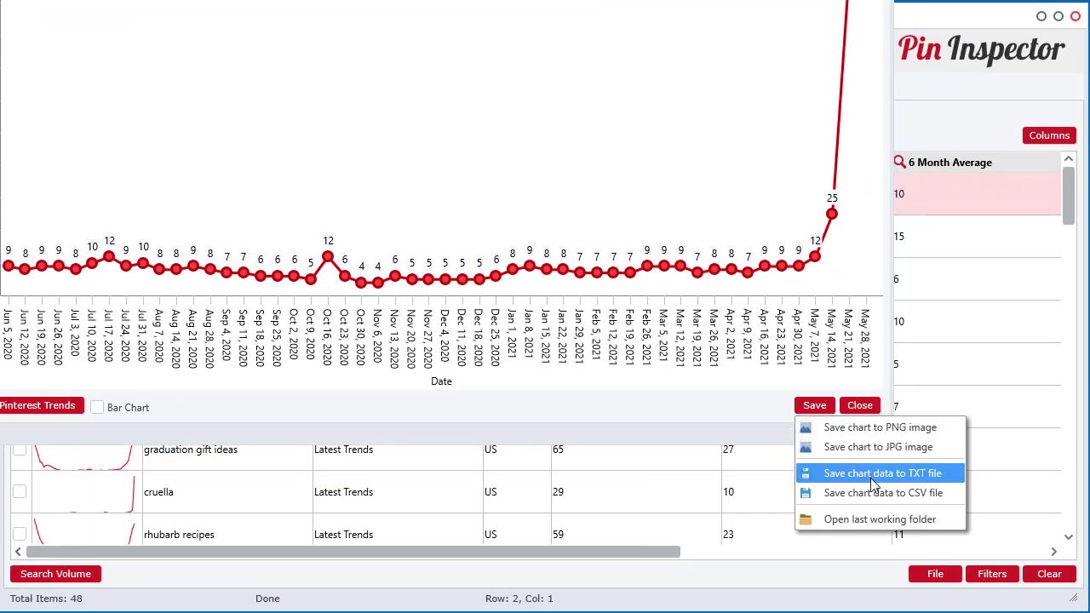
click(871, 428)
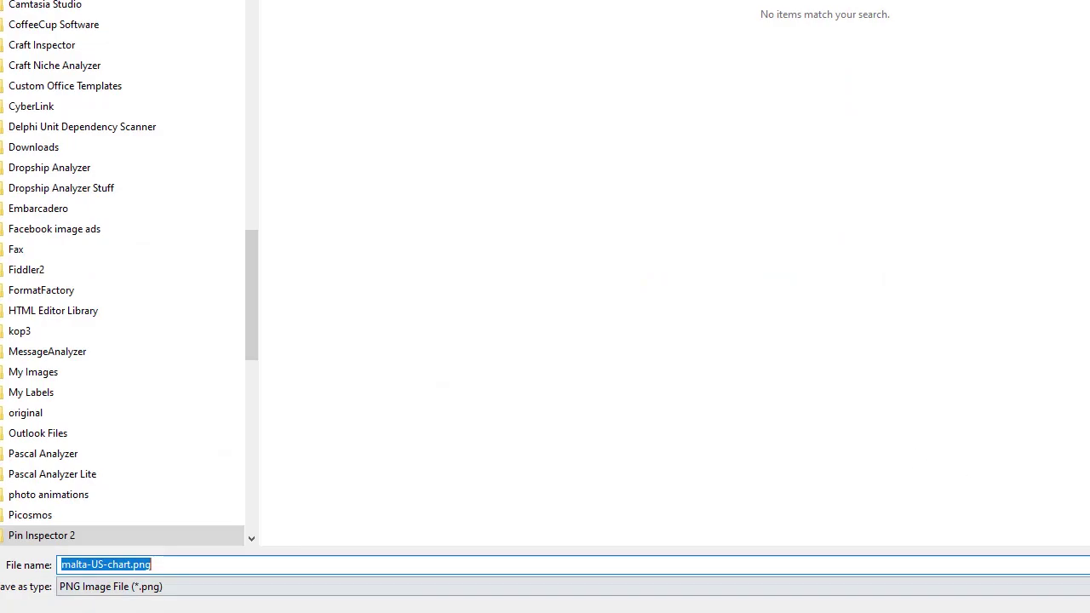
key(Return)
Step: Open the saved malta-US-chart.png from the Pin Inspector 2 folder to examine the exported chart
drag(852, 17, 273, 34)
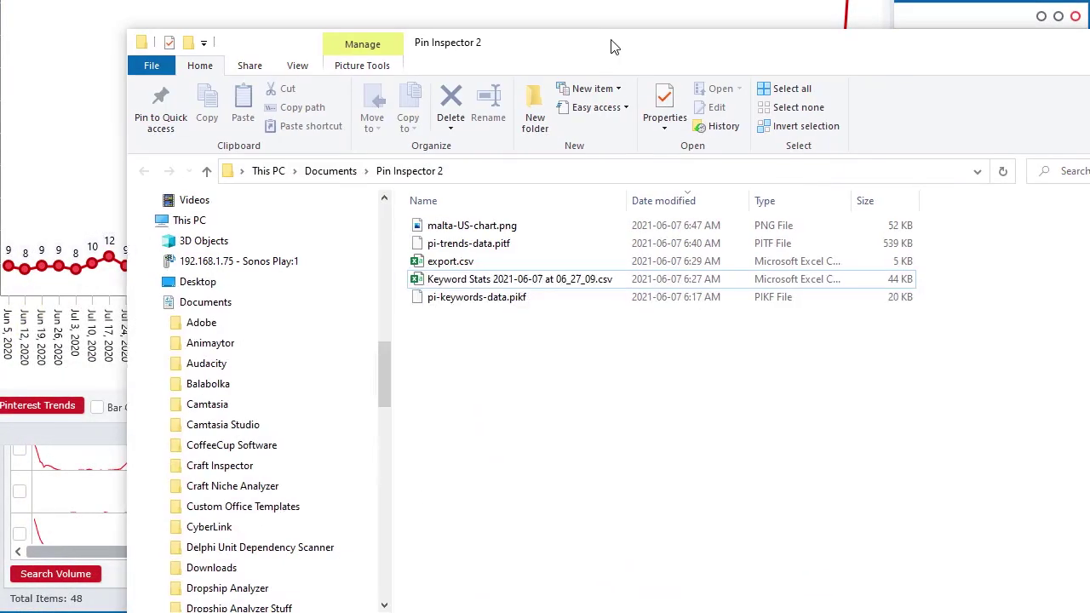
double_click(498, 228)
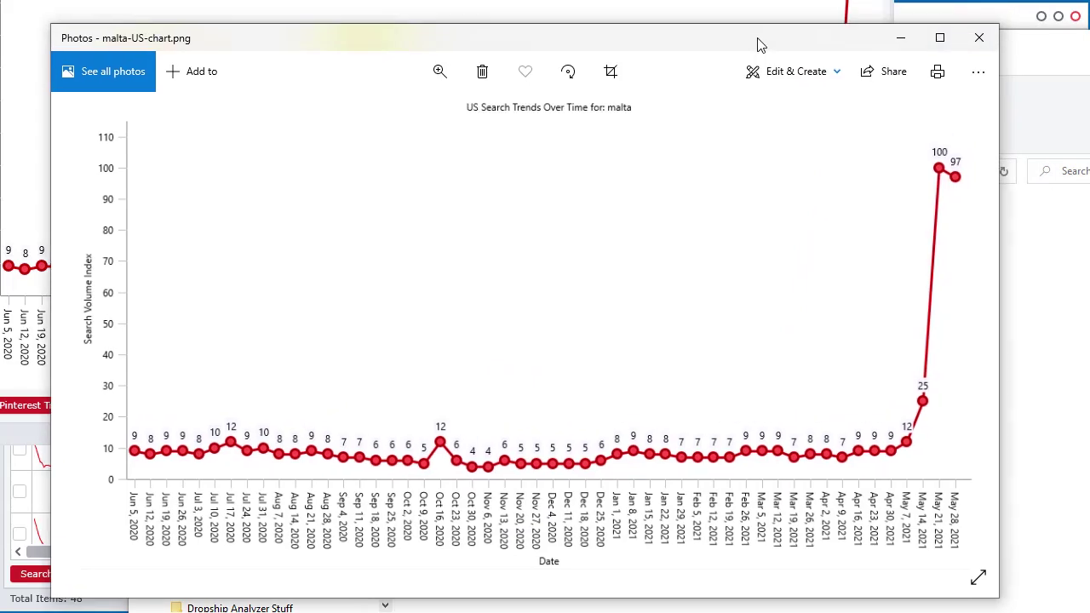
Step: Close the exported image and save the malta chart data as the CSV file malta-US-data.csv in the Pin Inspector 2 folder
click(979, 39)
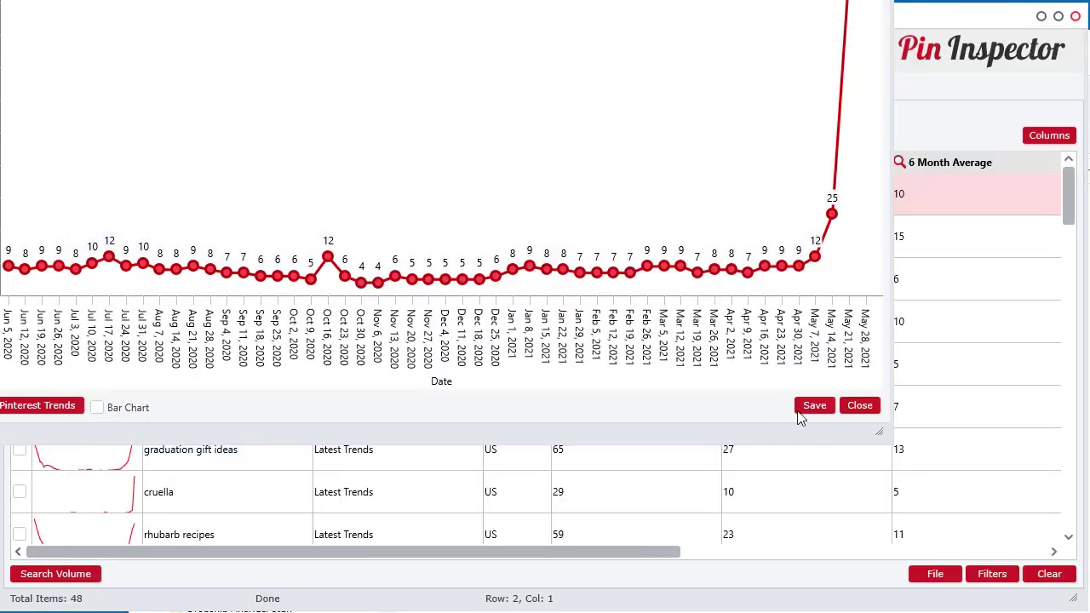
click(815, 405)
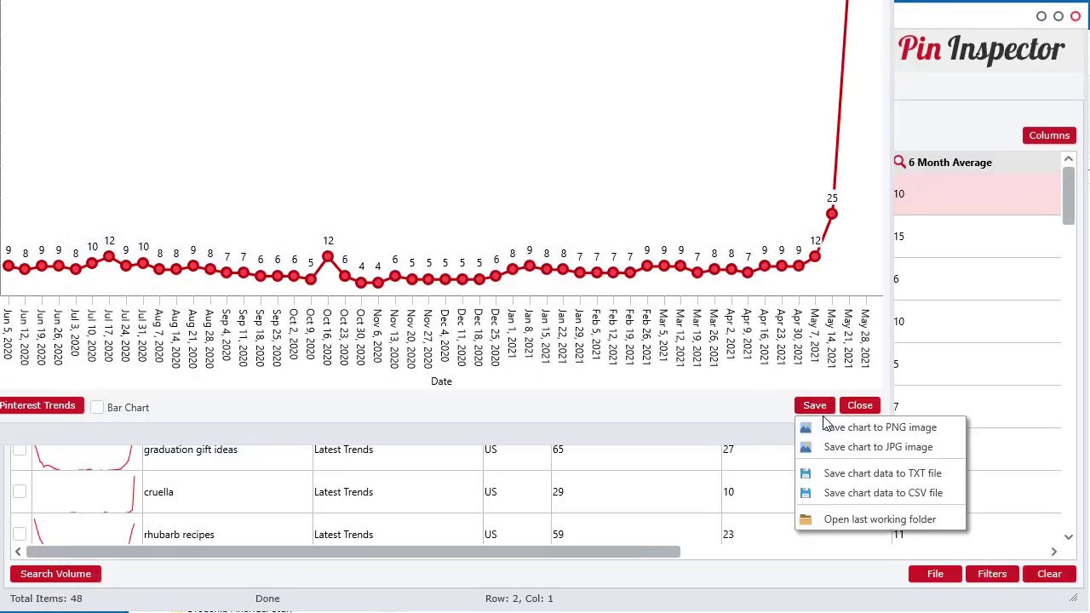
click(837, 494)
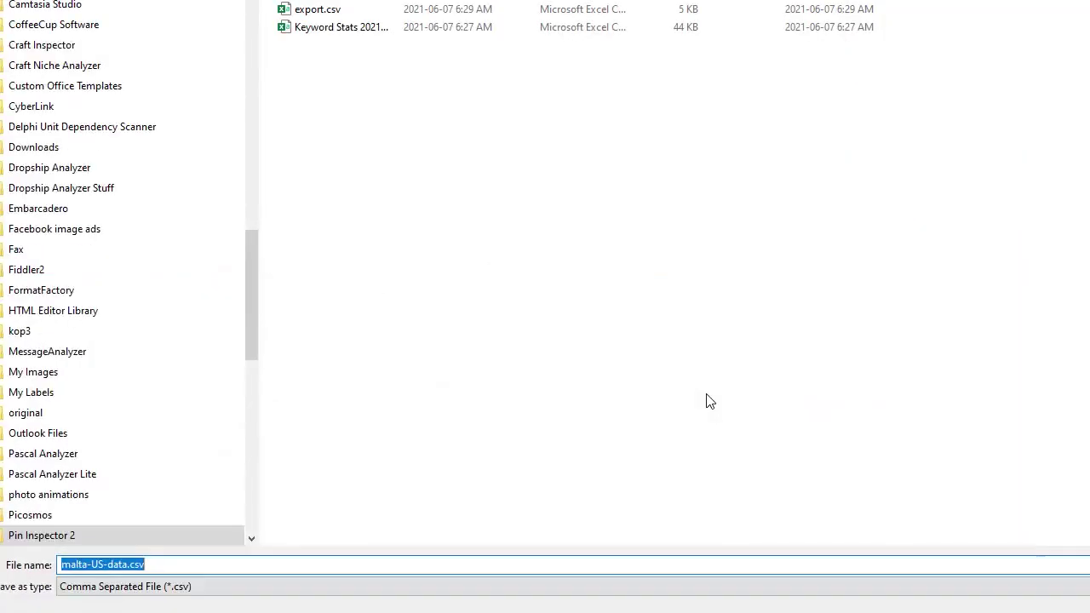
key(Return)
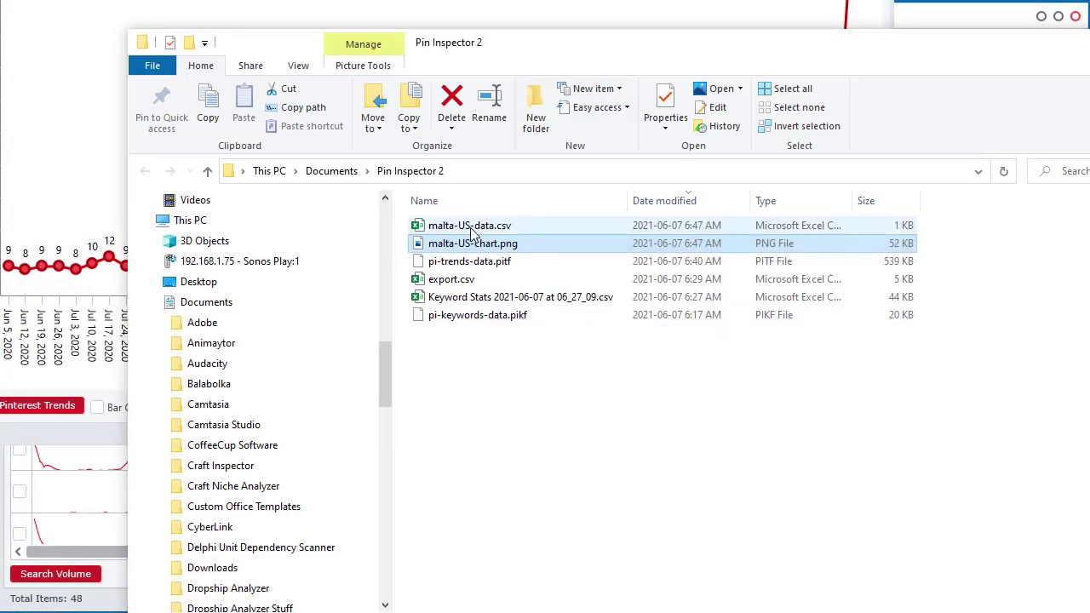
Step: Open malta-US-data.csv, fit the date column to its contents, examine the weekly search volume data and close the file without saving
double_click(470, 225)
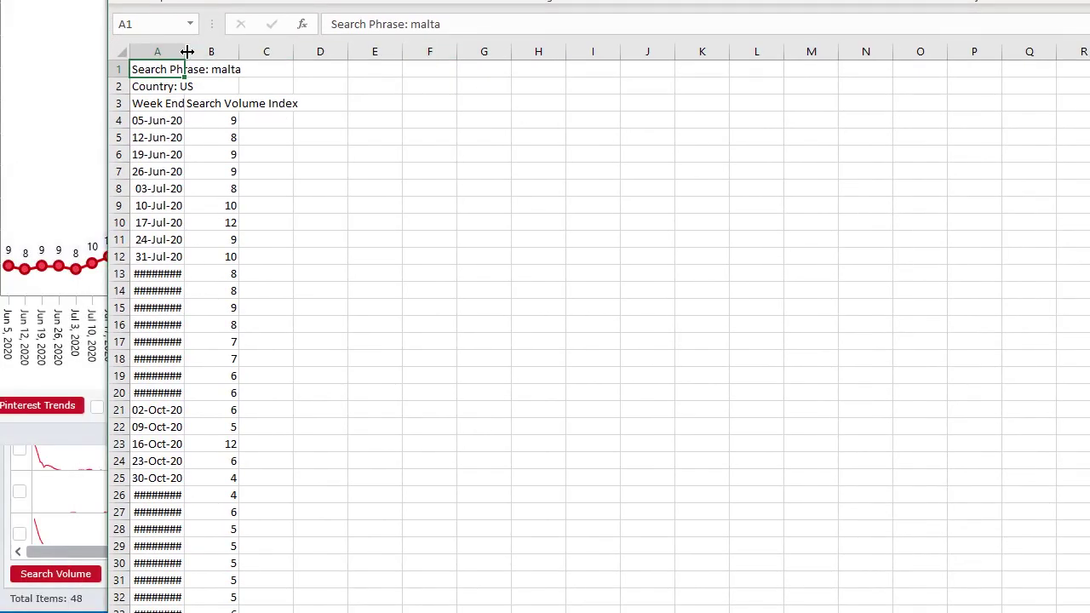
double_click(185, 51)
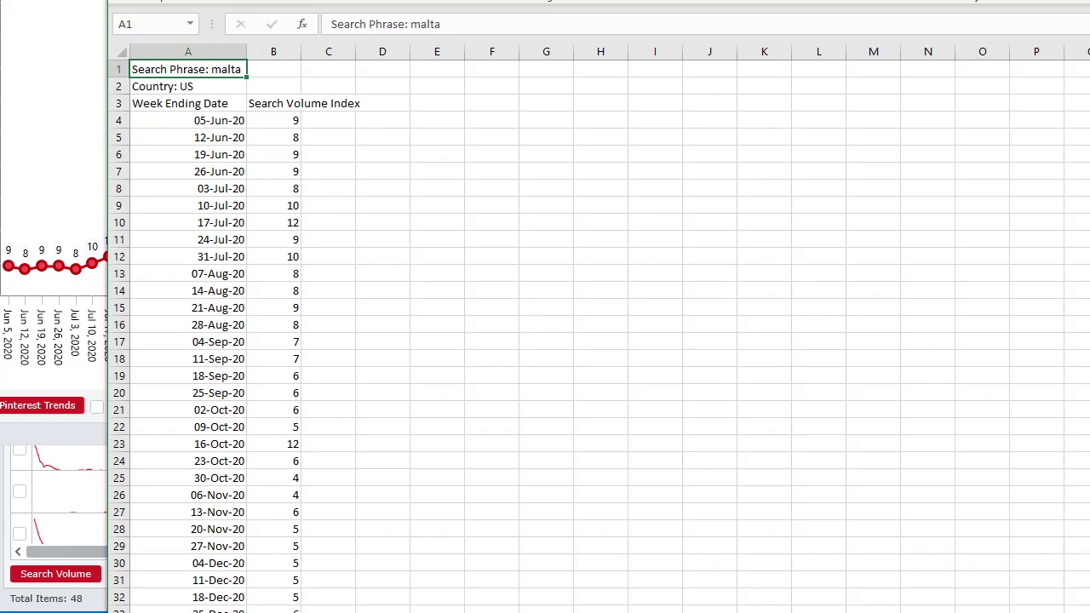
key(alt+F4)
click(688, 382)
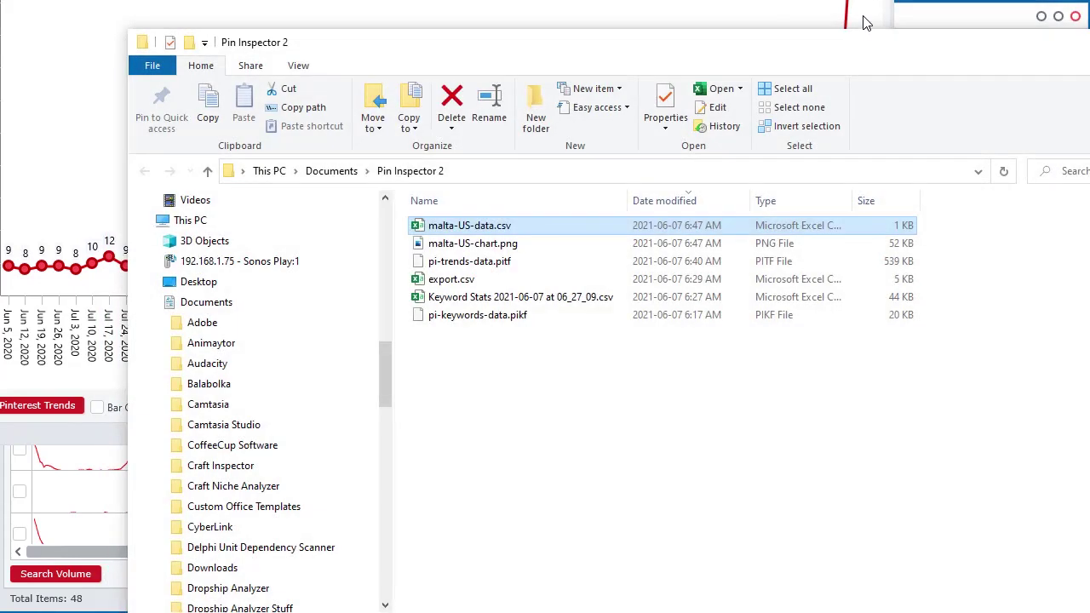
Step: Return to Pin Inspector and close the malta search trend chart window to get back to the Trends list
key(alt+Tab)
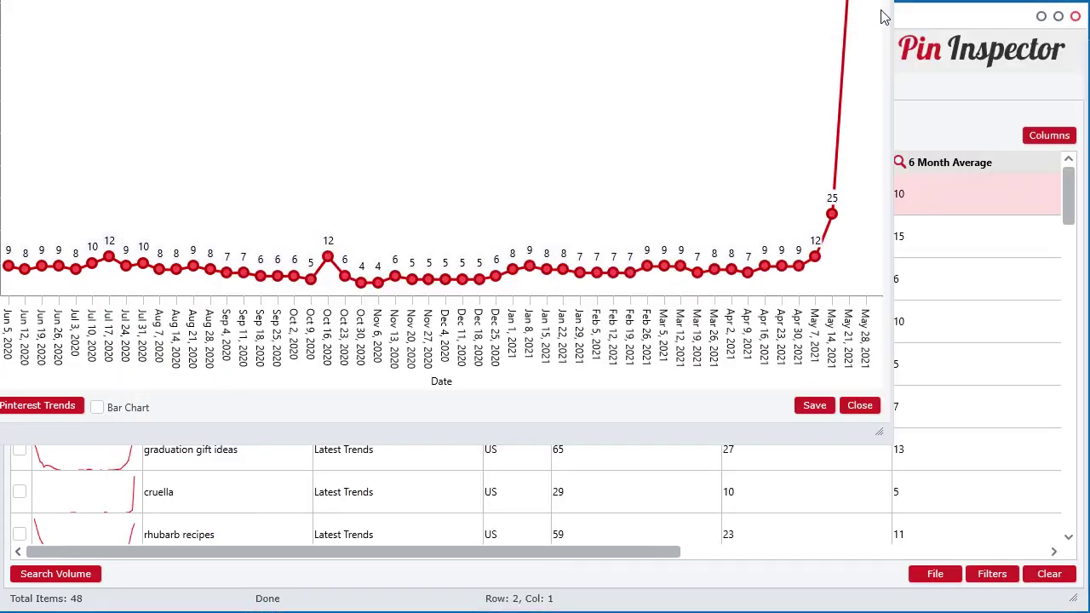
drag(761, 0, 940, 9)
click(1068, 7)
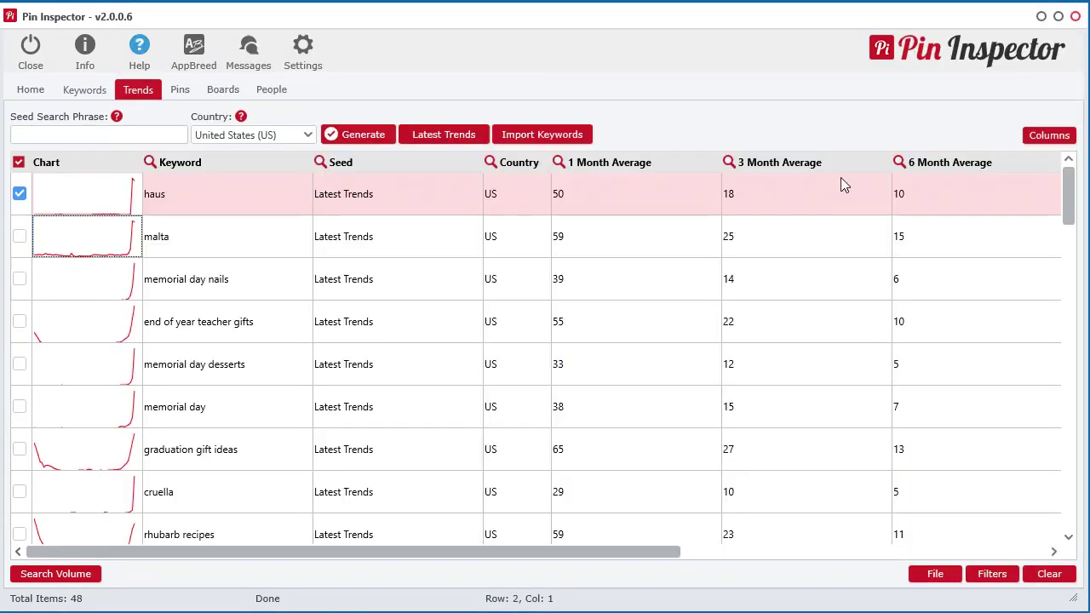